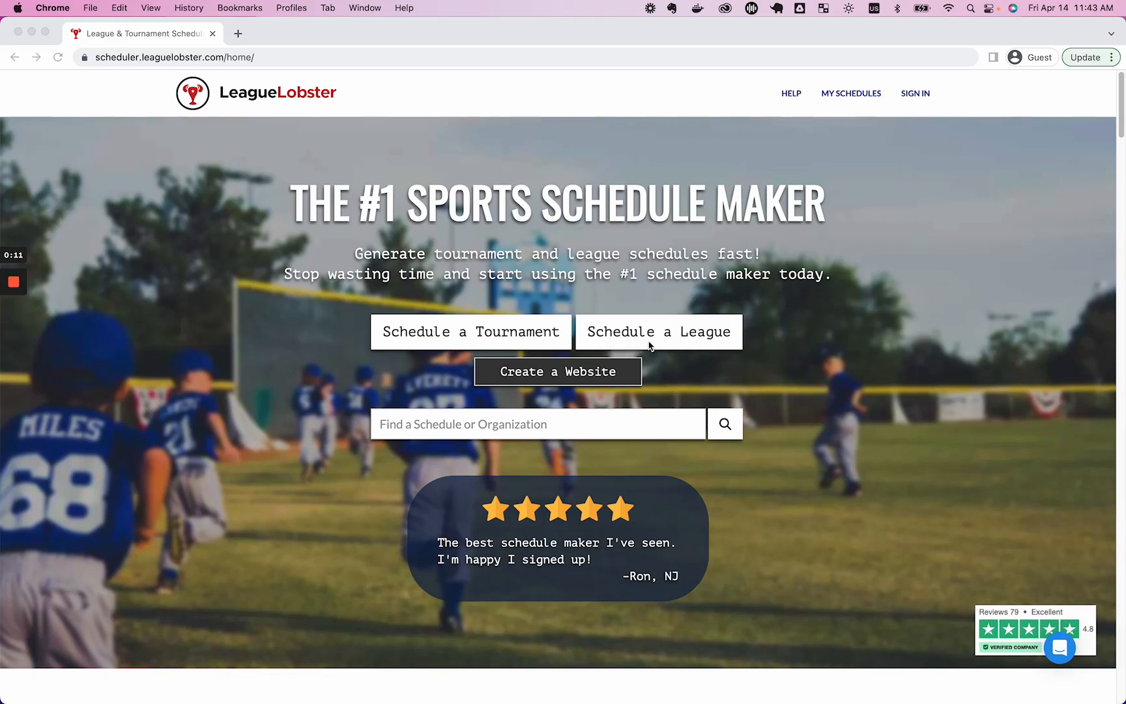
Start a new league schedule with 8 teams and advance to the games-per-team step.
left_click(649, 344)
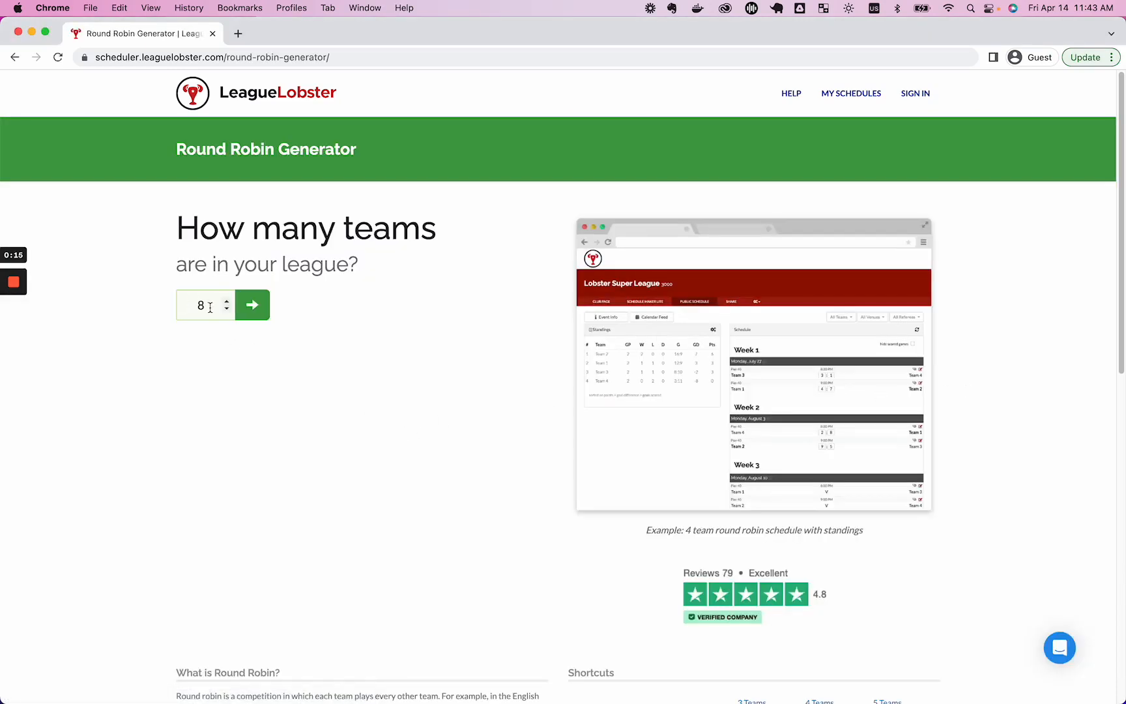
left_click(247, 305)
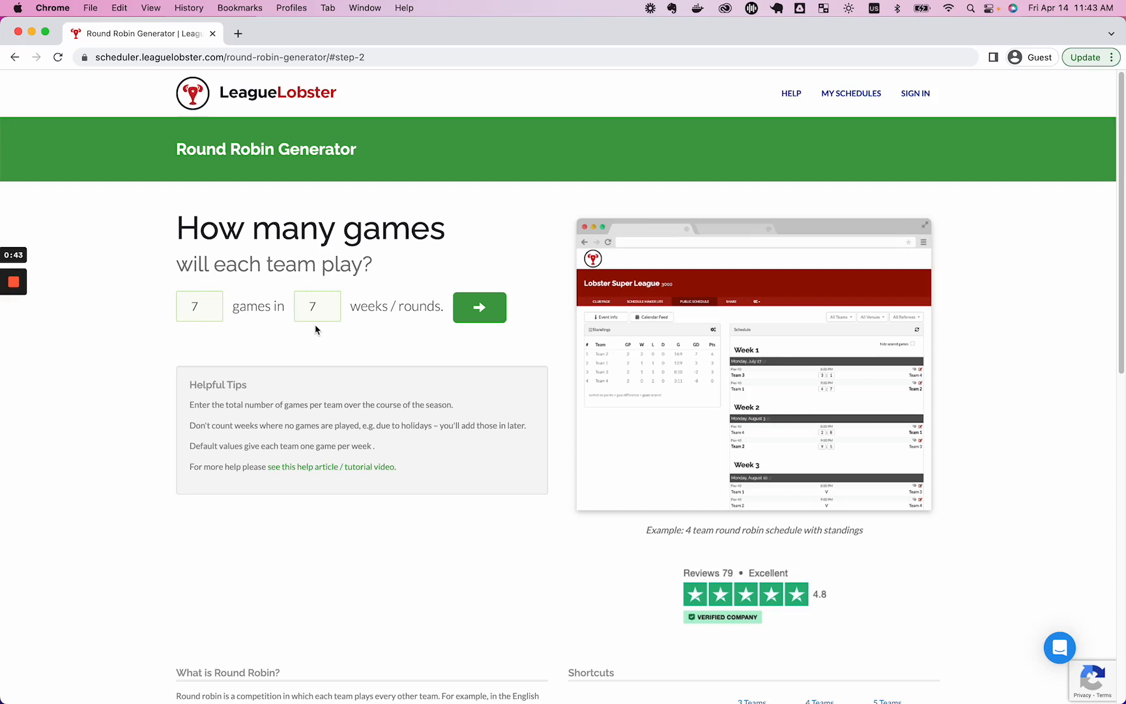
Go back, raise the team count to 9, and generate 8 games over 9 weeks.
key("super+Left")
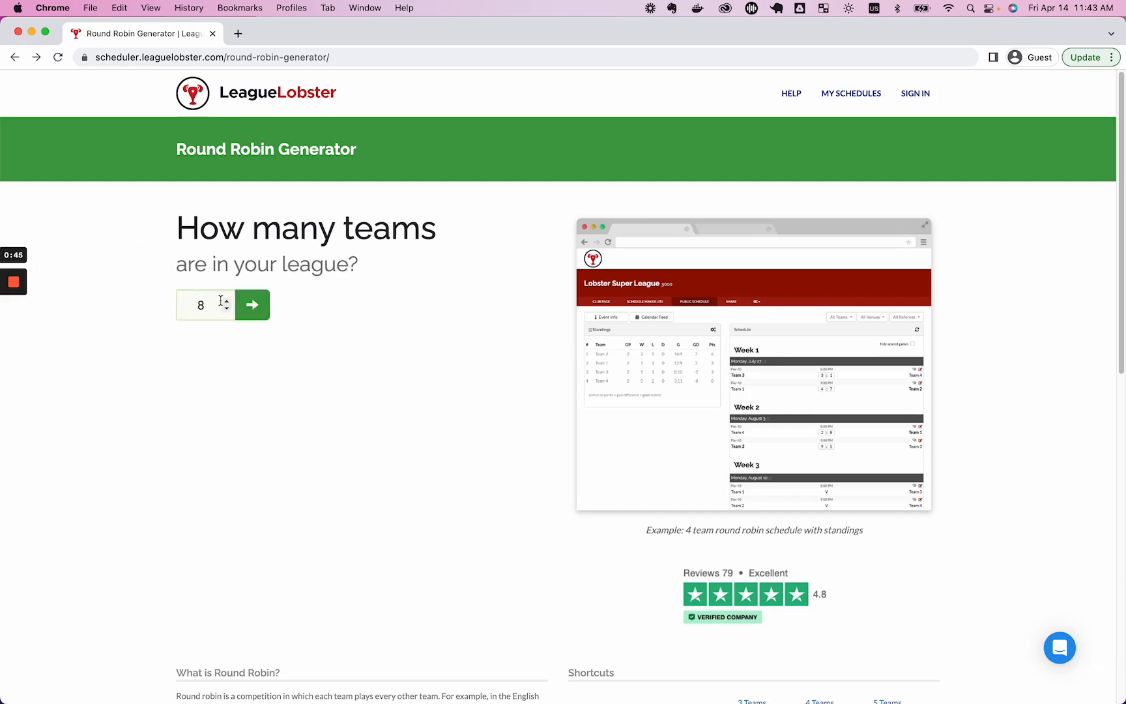
left_click(226, 299)
left_click(239, 304)
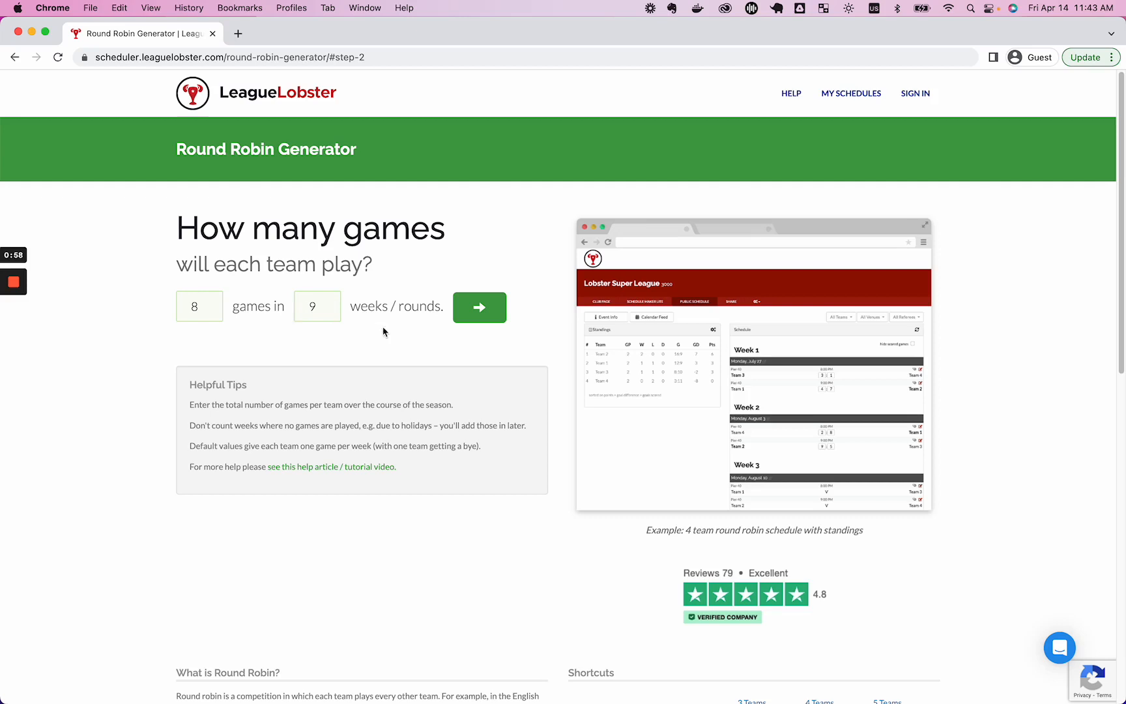
left_click(467, 321)
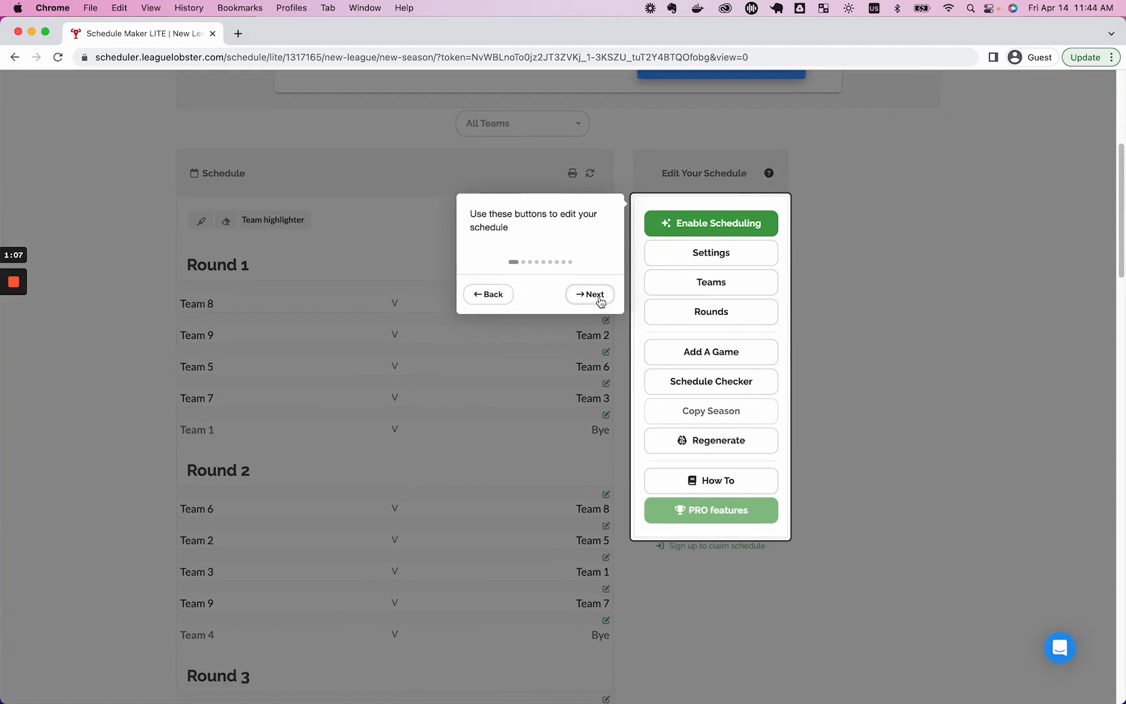
Dismiss the tour, review the generated rounds, and run the Schedule Checker on opponent counts.
left_click(530, 361)
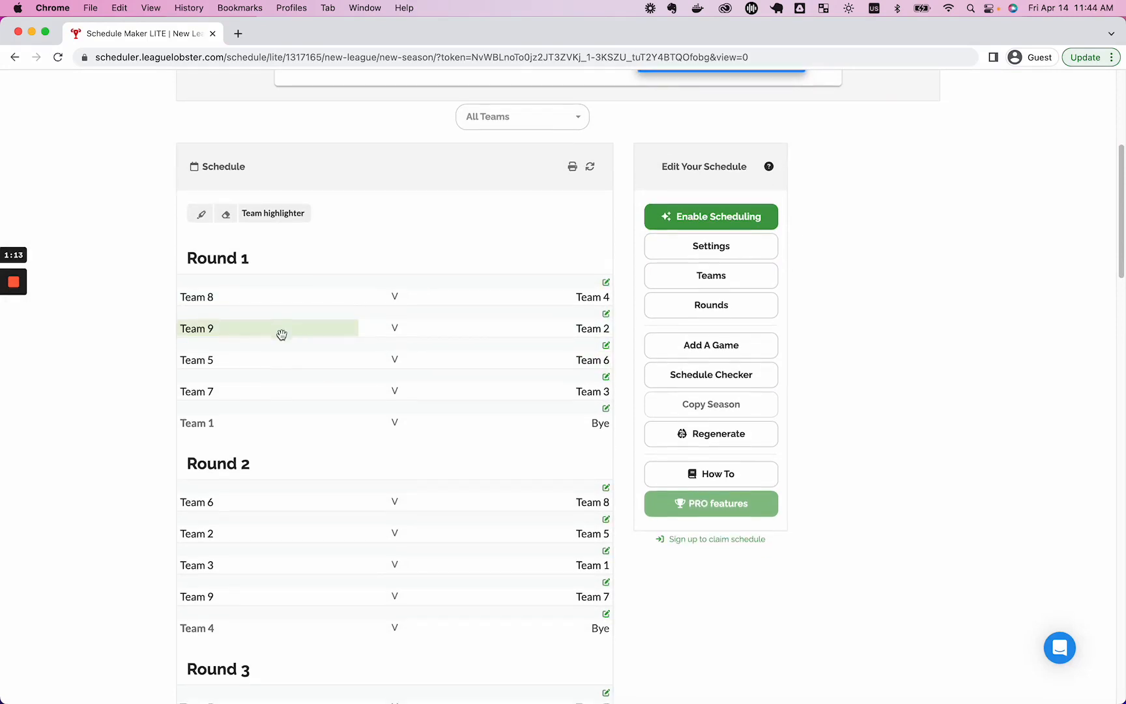
scroll(518, 437, "down", 1)
scroll(518, 437, "down", 12)
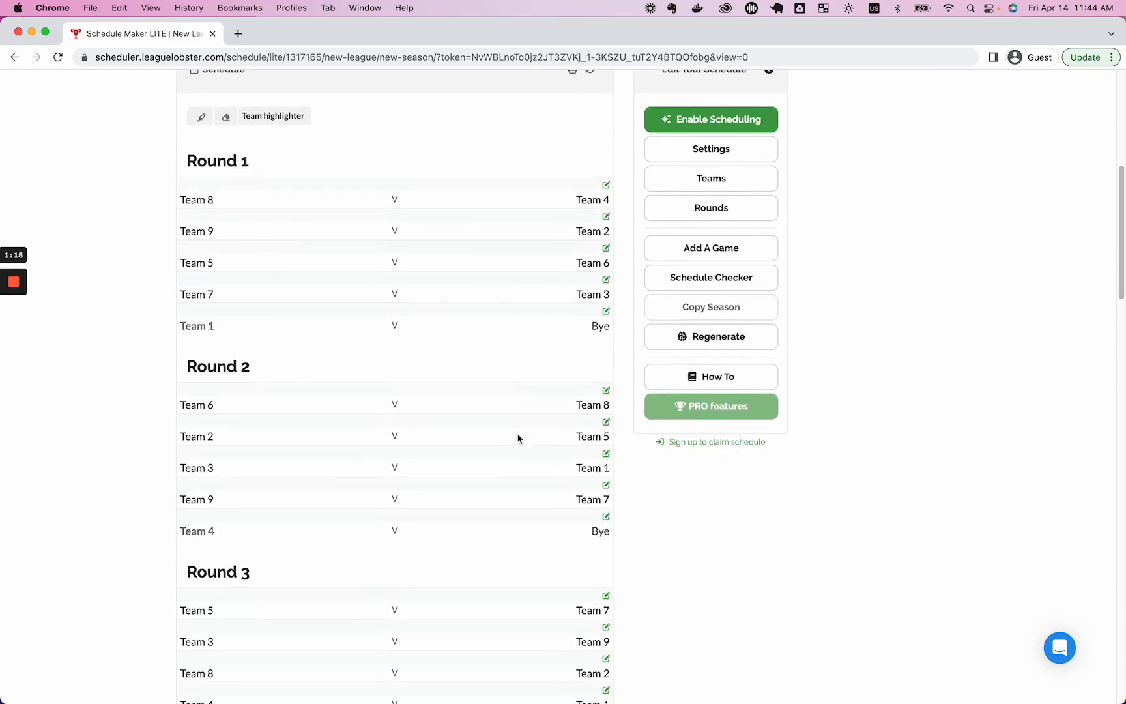
scroll(518, 438, "down", 10)
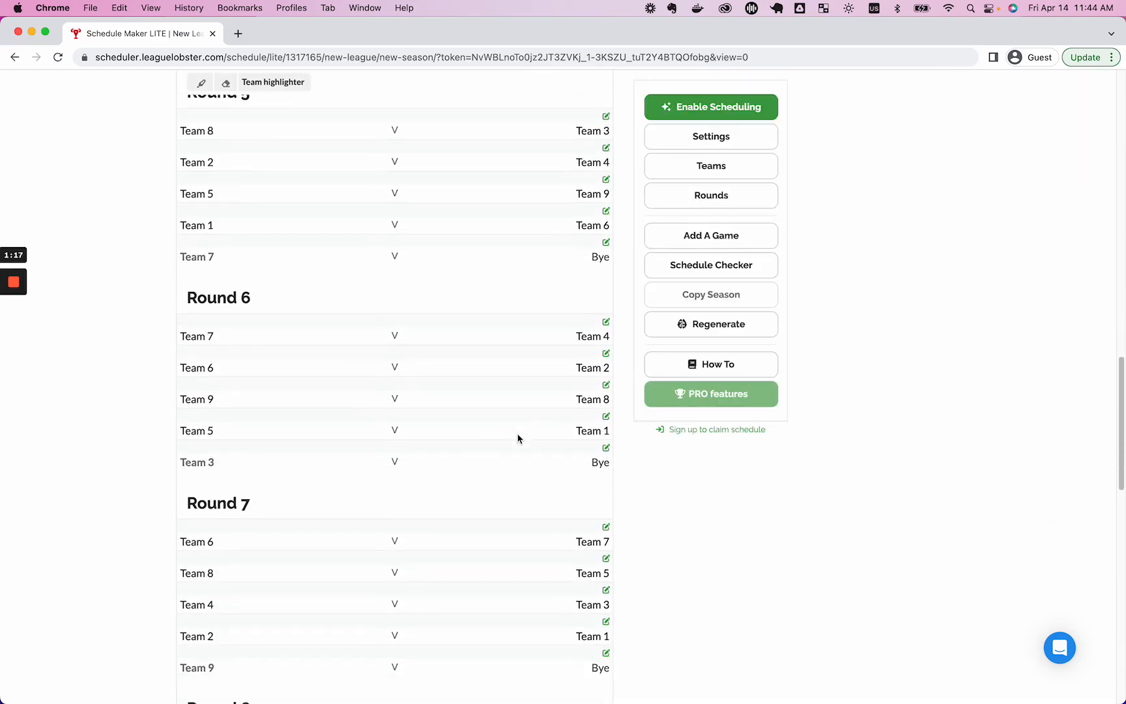
scroll(518, 438, "up", 6)
scroll(518, 438, "up", 11)
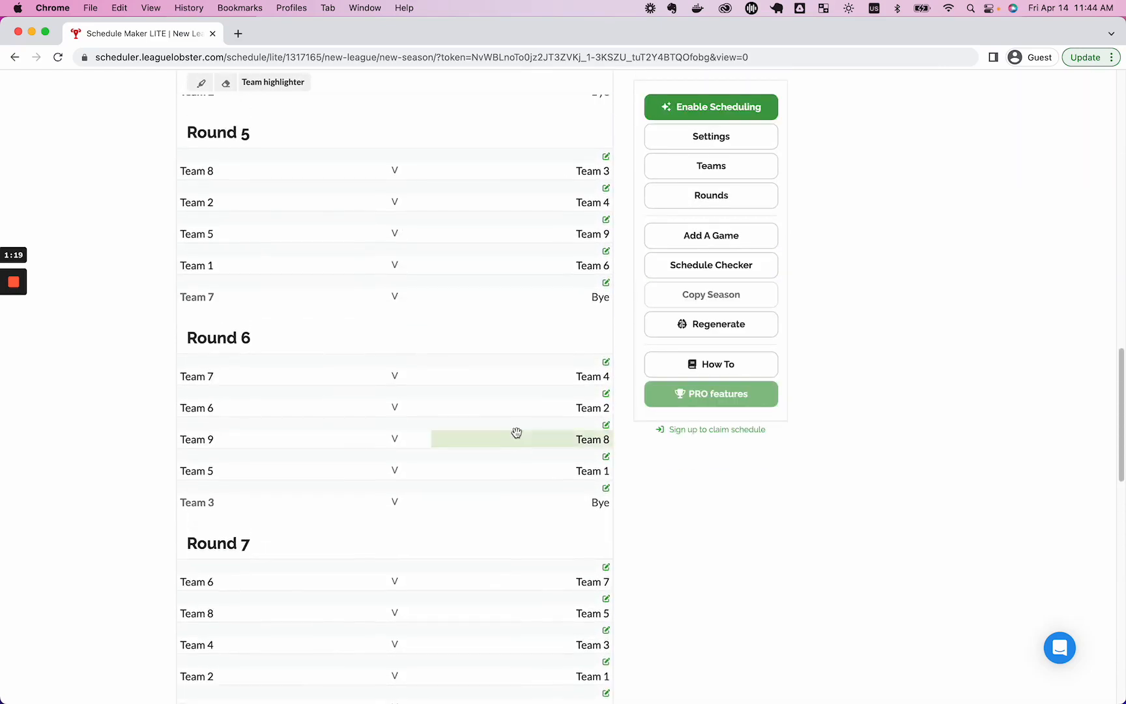
scroll(495, 433, "up", 5)
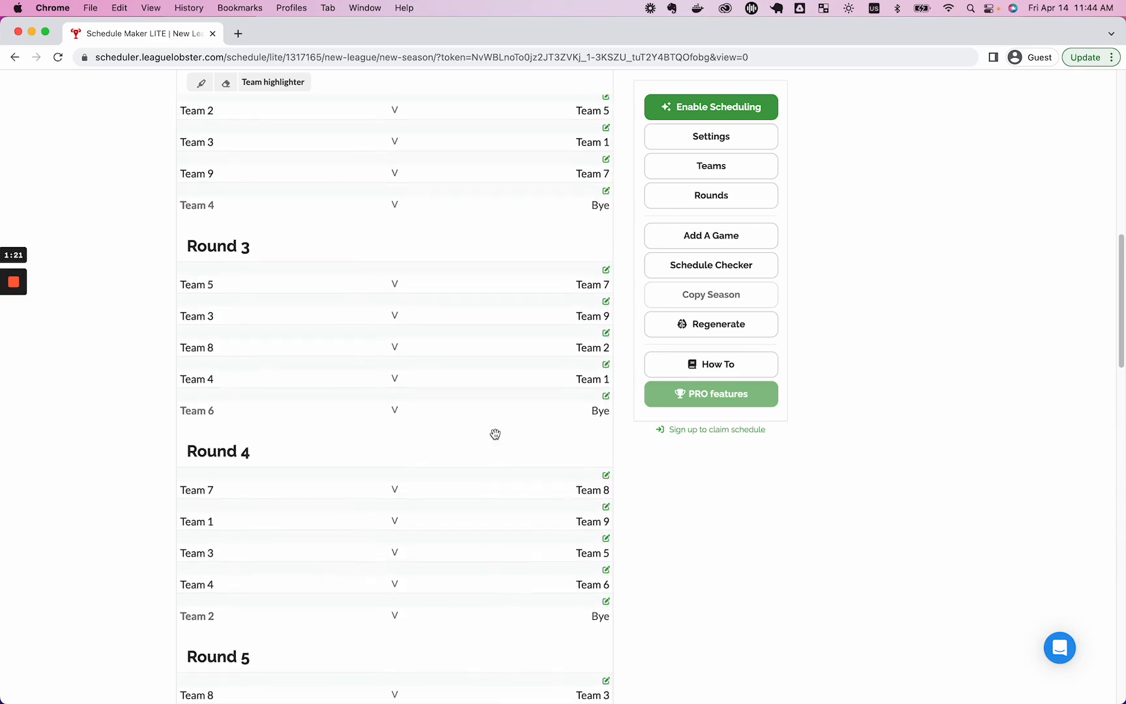
scroll(501, 430, "up", 1)
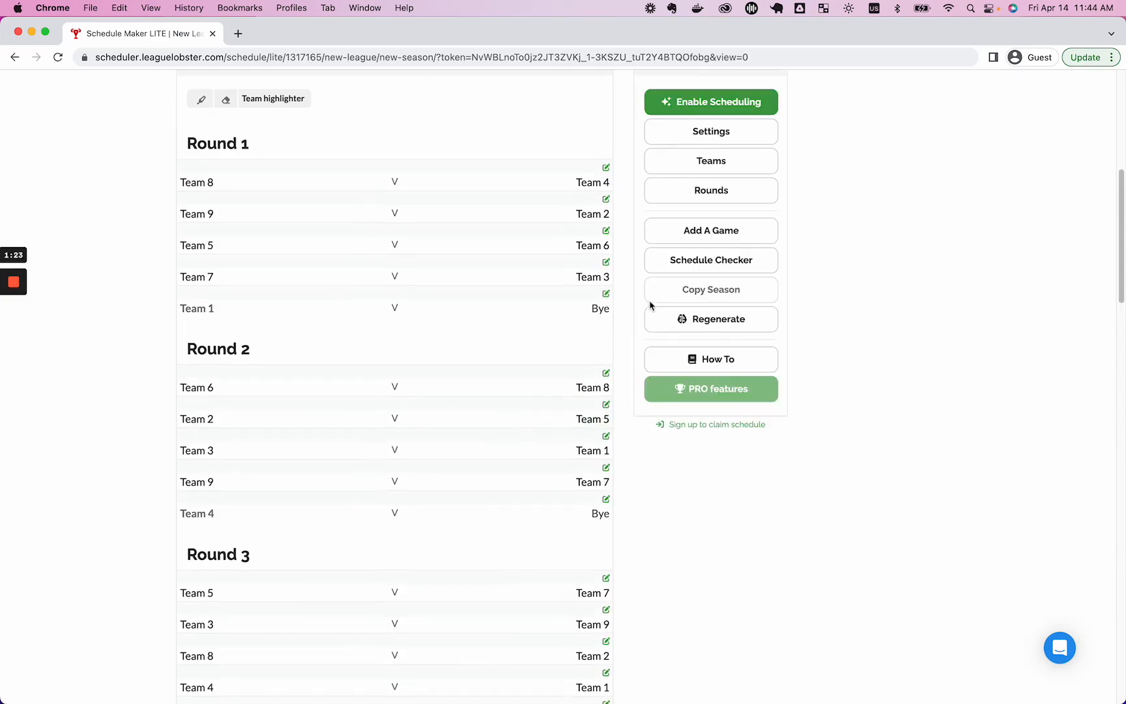
left_click(694, 264)
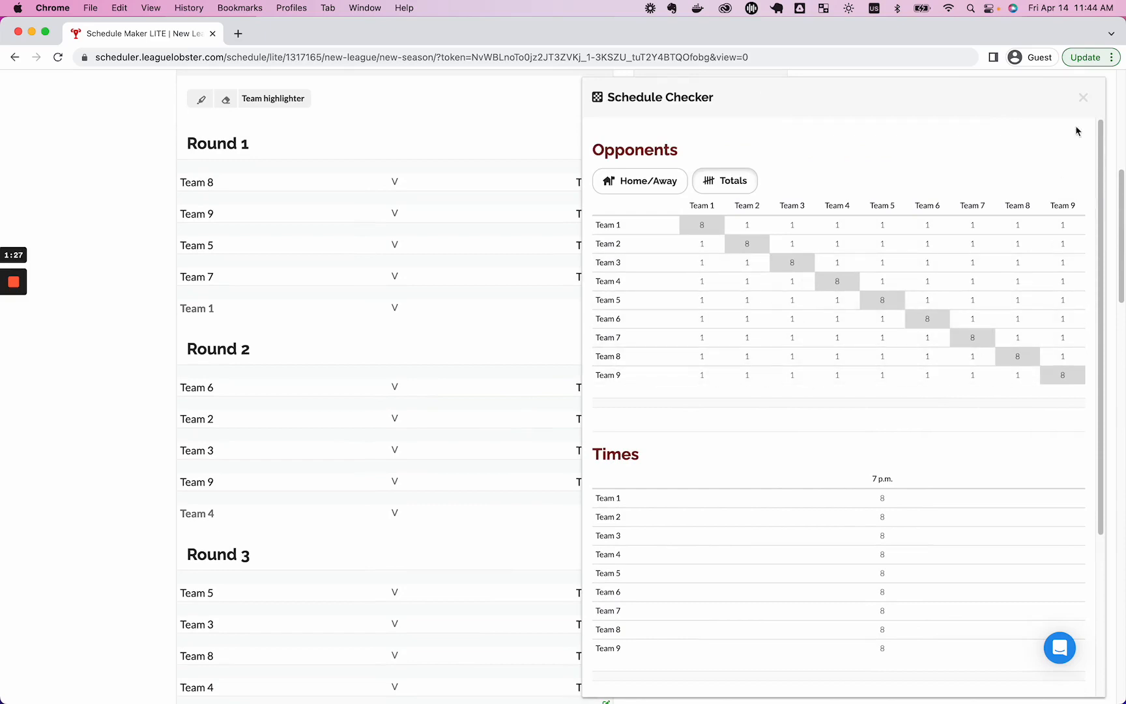
Swap Team 4 with Team 2 in Round 1, then recheck opponent counts in the Schedule Checker.
left_click(1083, 97)
scroll(502, 271, "up", 3)
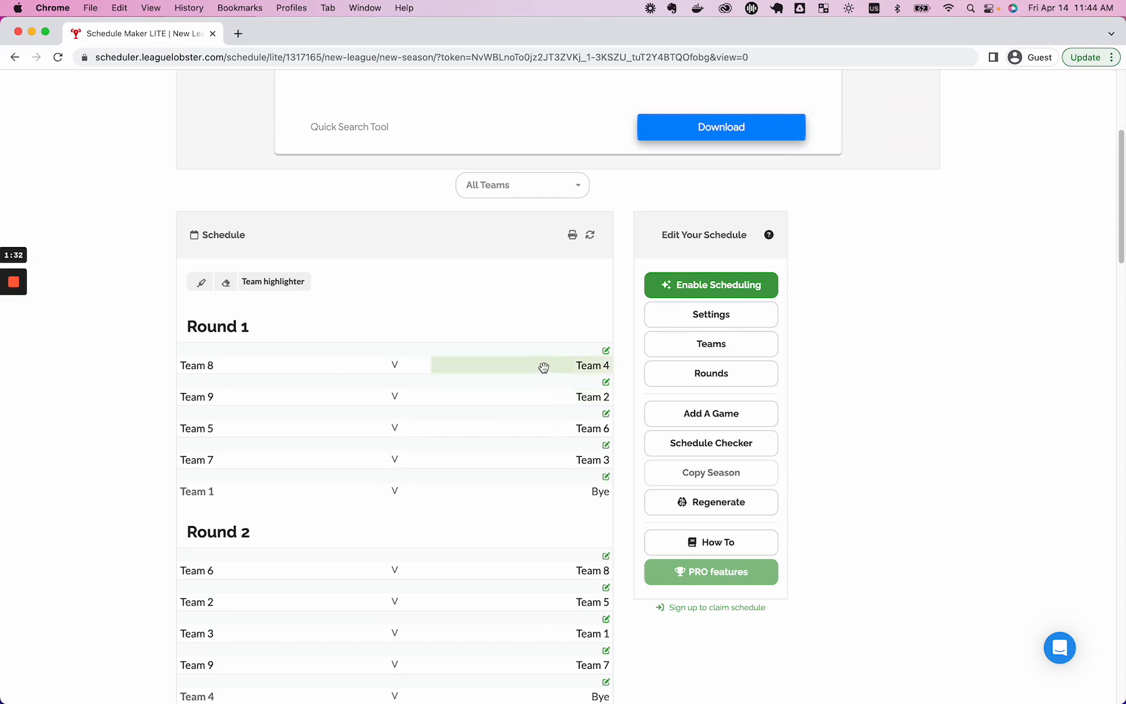
scroll(412, 524, "down", 1)
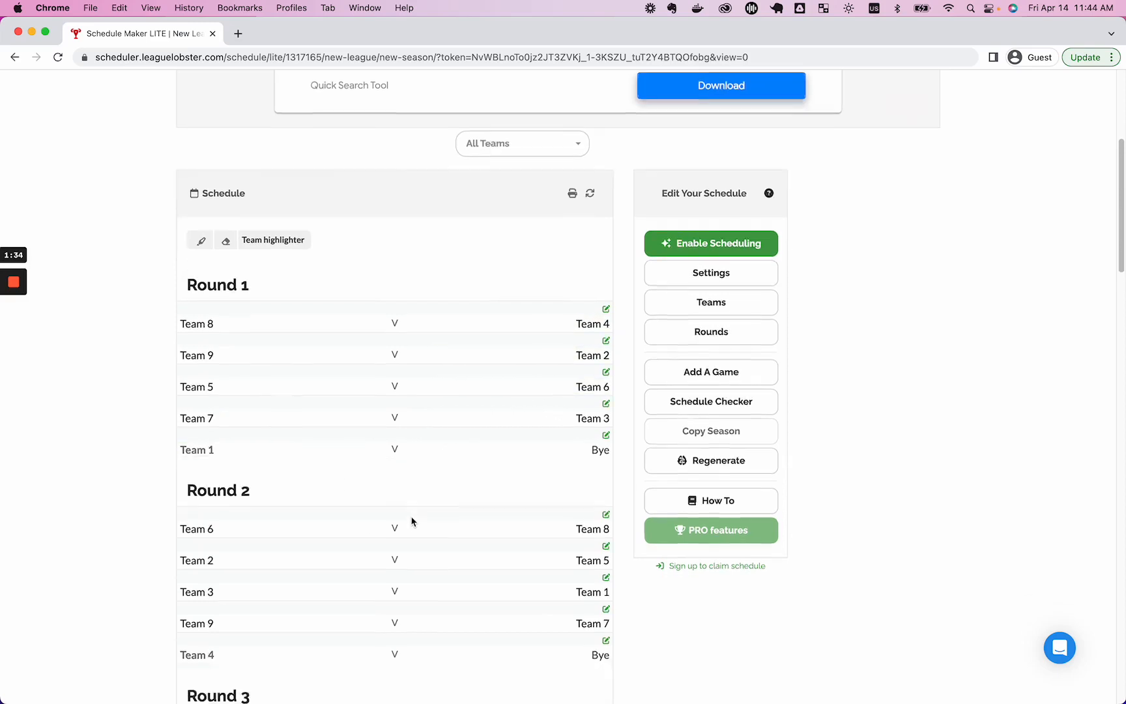
scroll(411, 522, "down", 2)
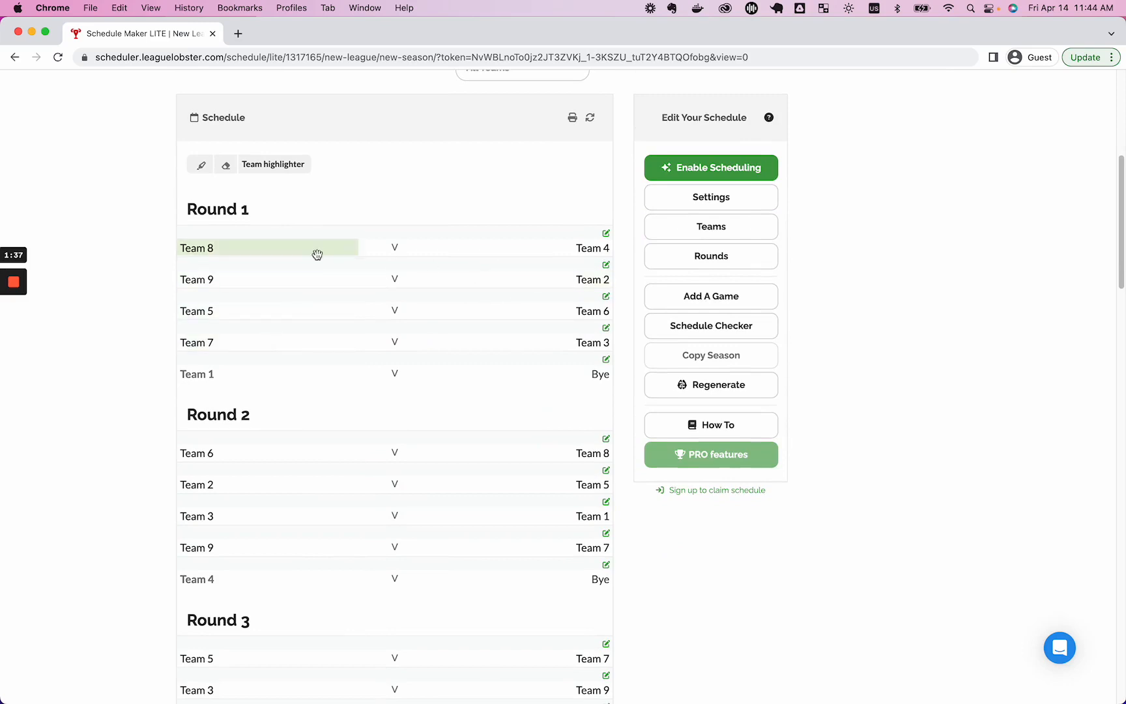
left_click_drag(541, 250, 545, 276)
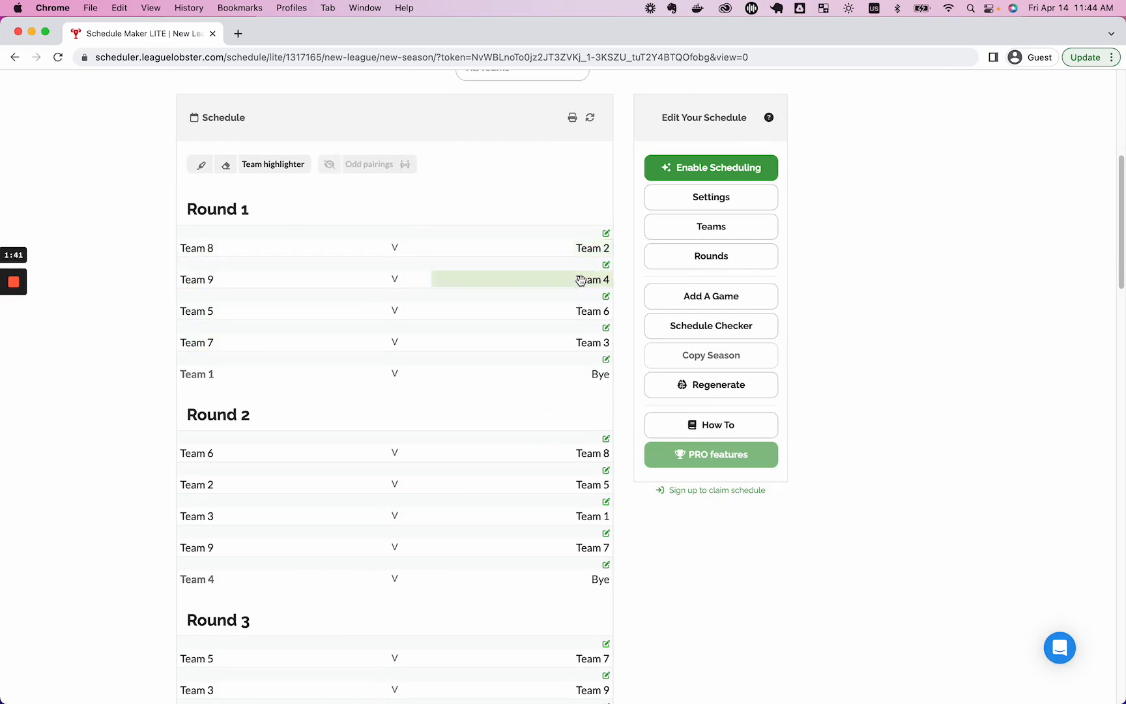
left_click(697, 327)
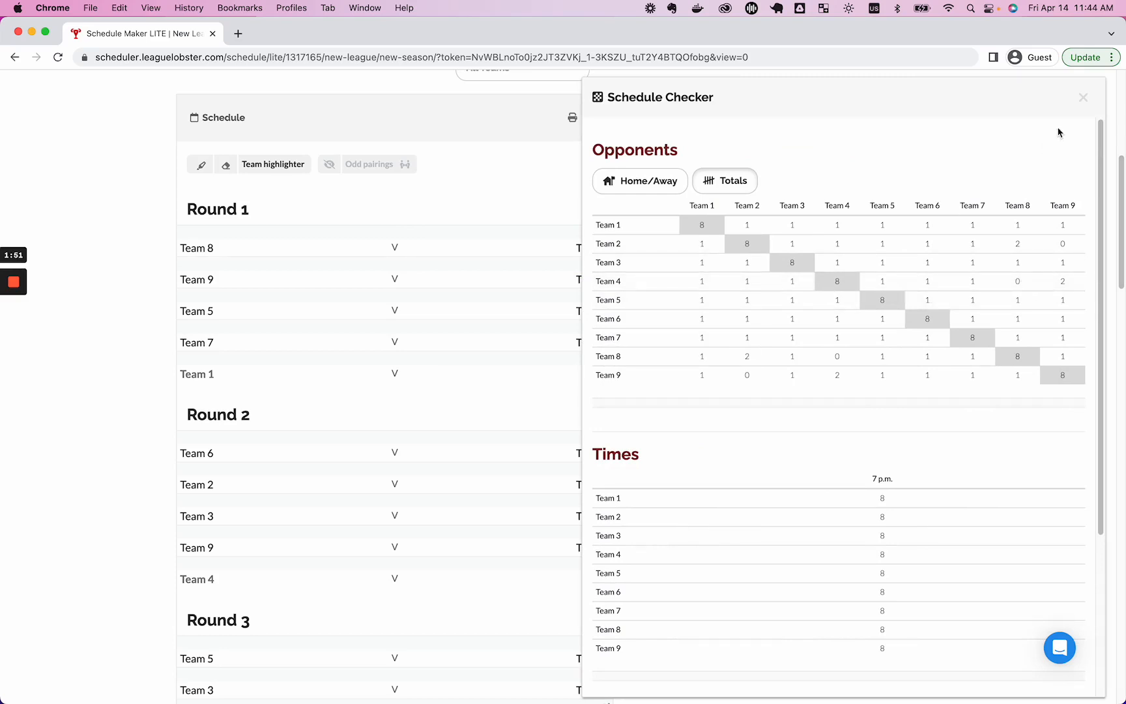
left_click(1082, 100)
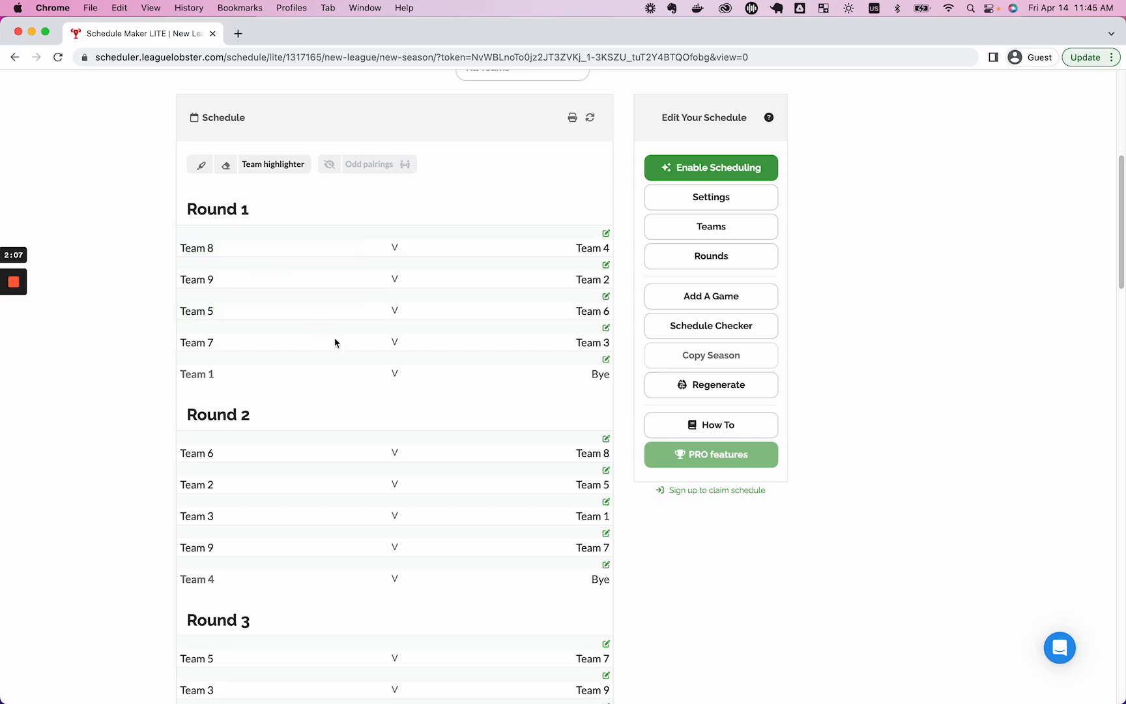
Enable Scheduling so games get dates, times and venues, and dismiss the tour.
left_click(713, 171)
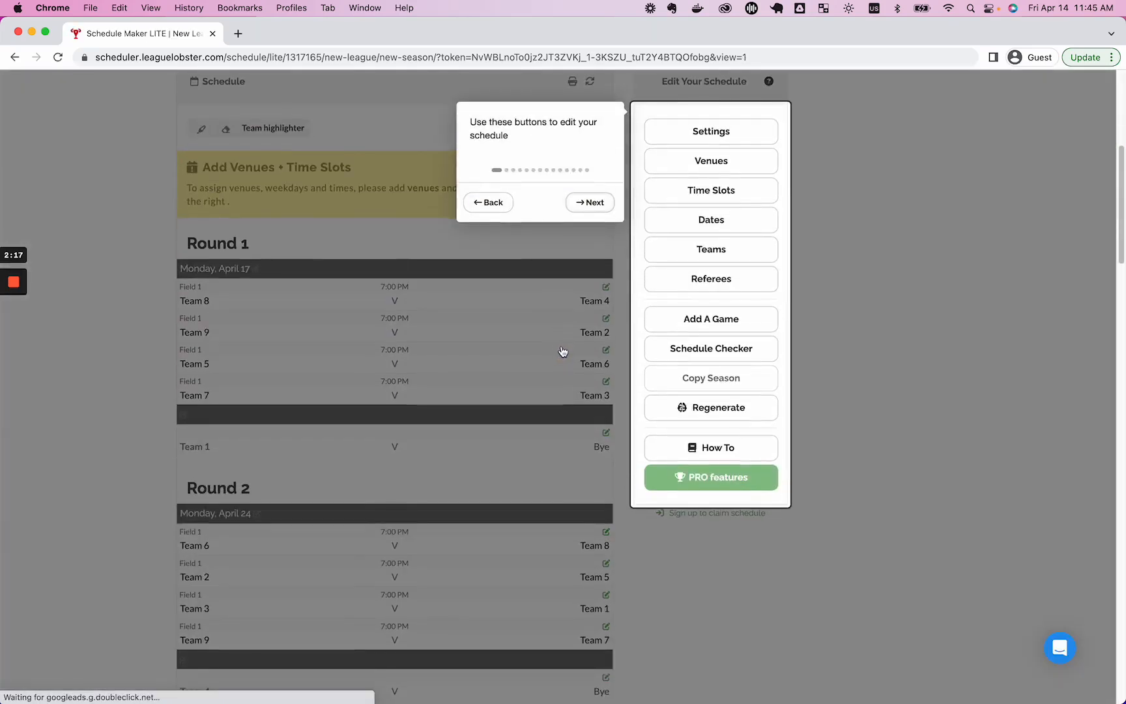
left_click(565, 355)
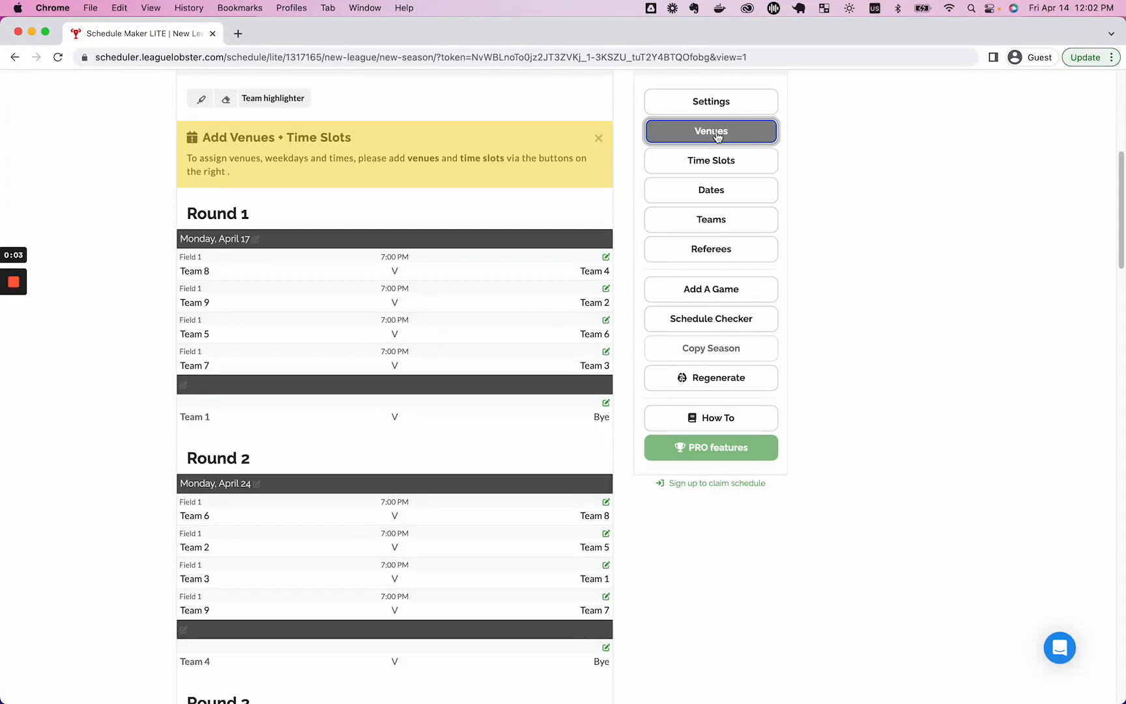
Add and save a second venue named Field 2, then bring up the time-slot editor.
left_click(716, 132)
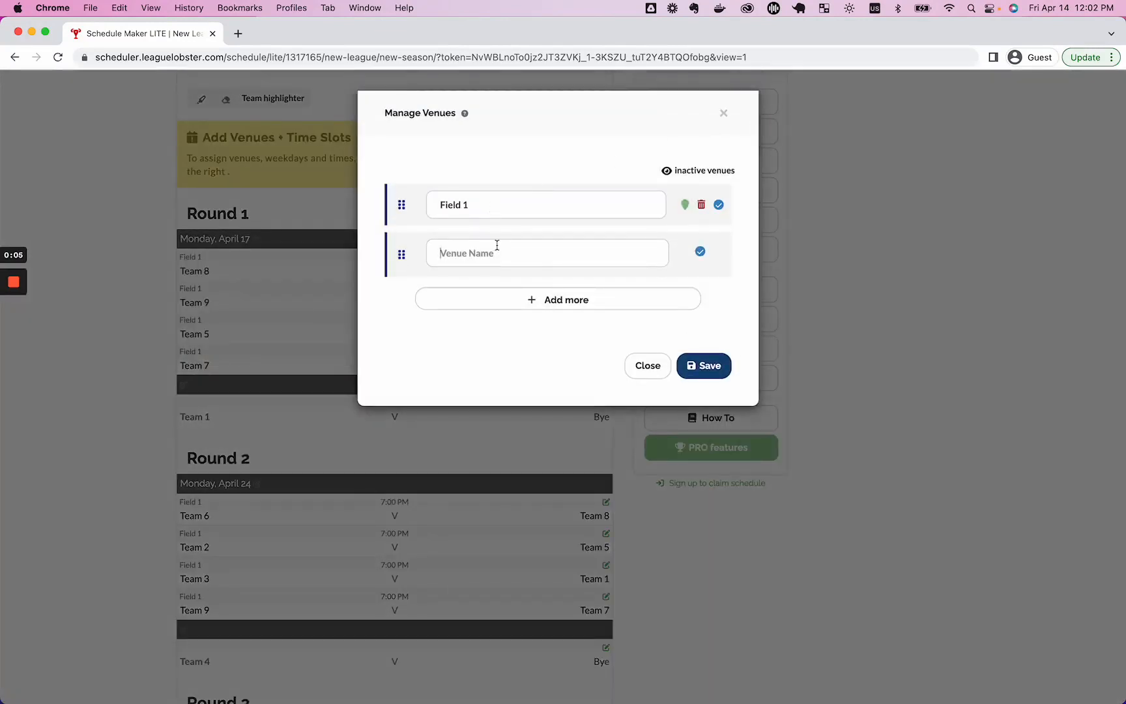
left_click(497, 245)
type("Fiedl 2")
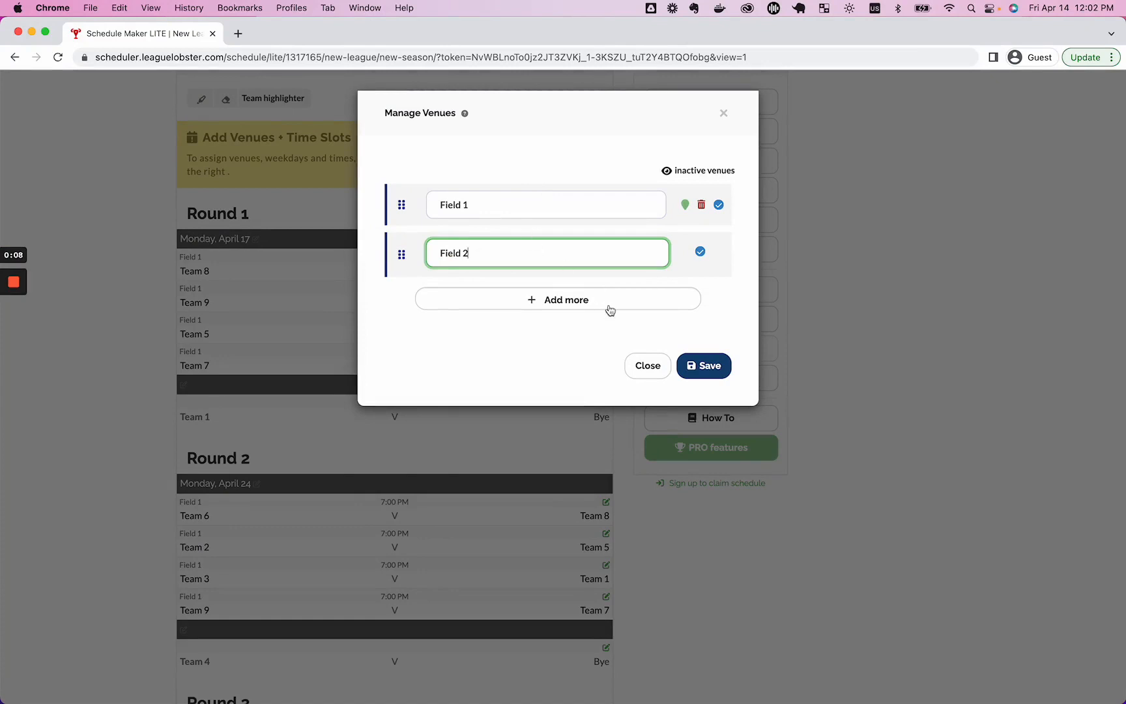
left_click(684, 370)
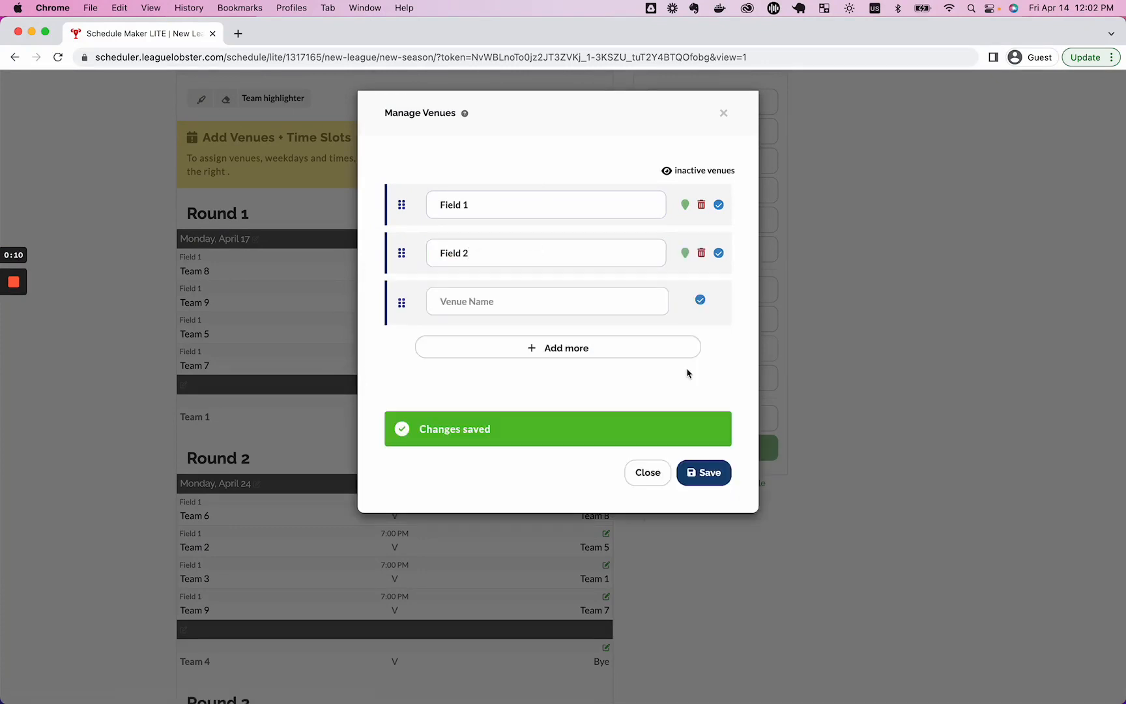
left_click(630, 473)
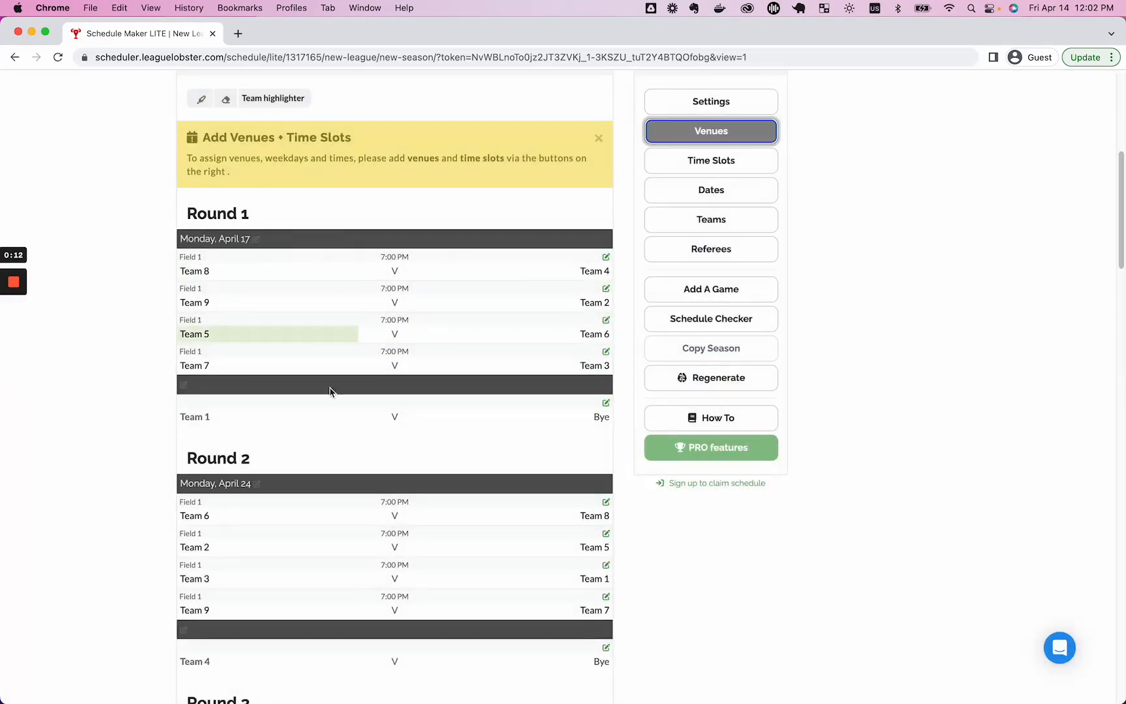
left_click(723, 162)
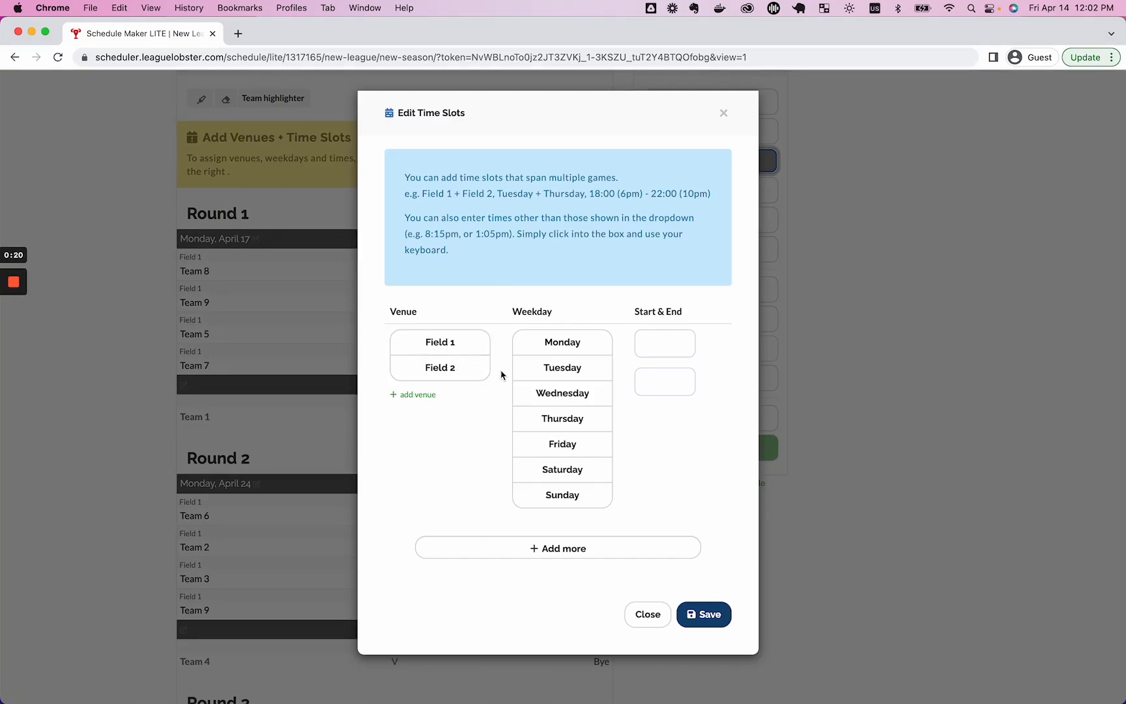
Create a Tuesday time slot for Field 1 and Field 2 from 20:00 to 22:00.
left_click(476, 345)
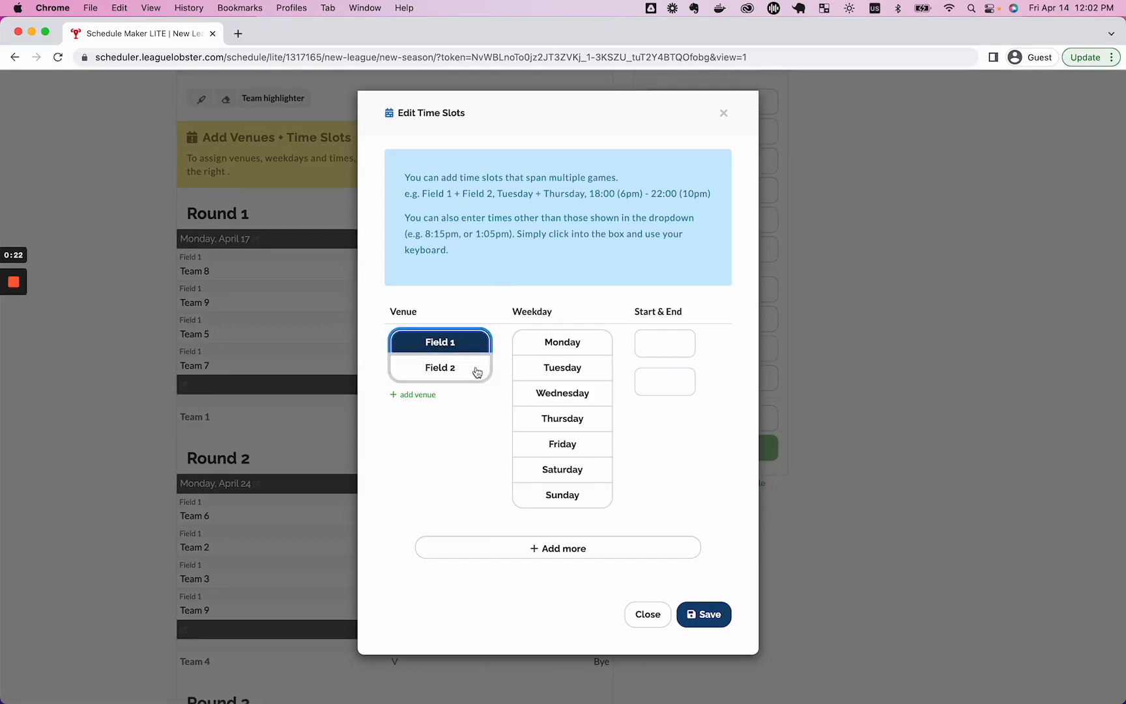
left_click(457, 374)
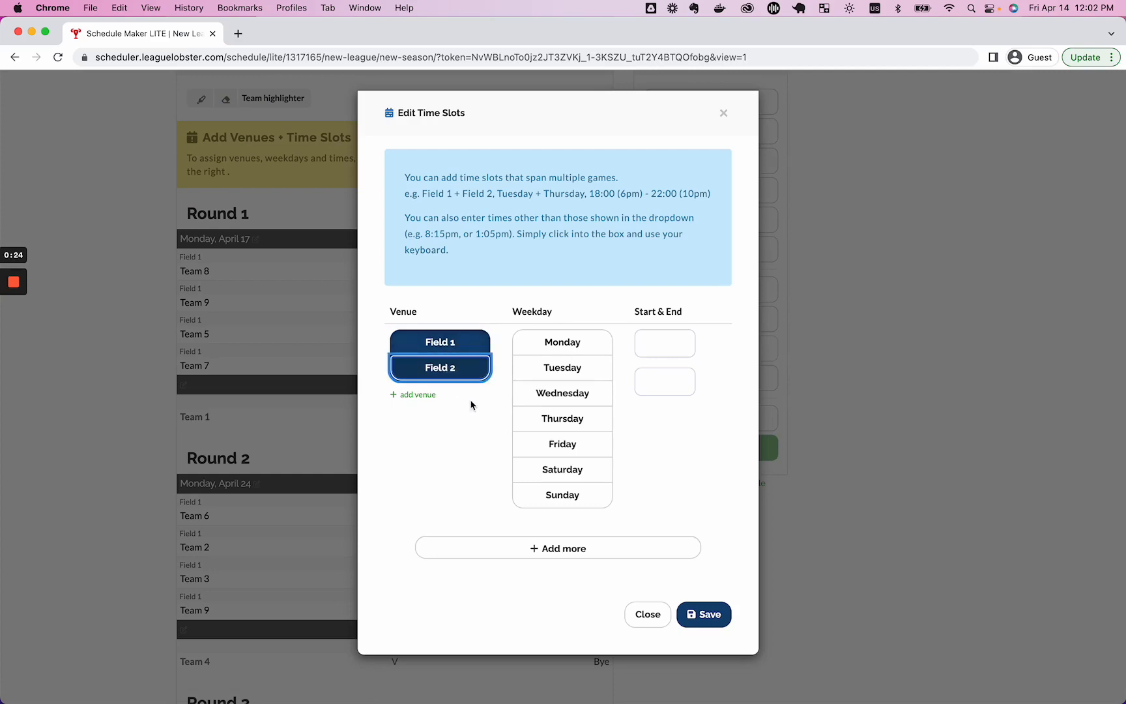
left_click(569, 377)
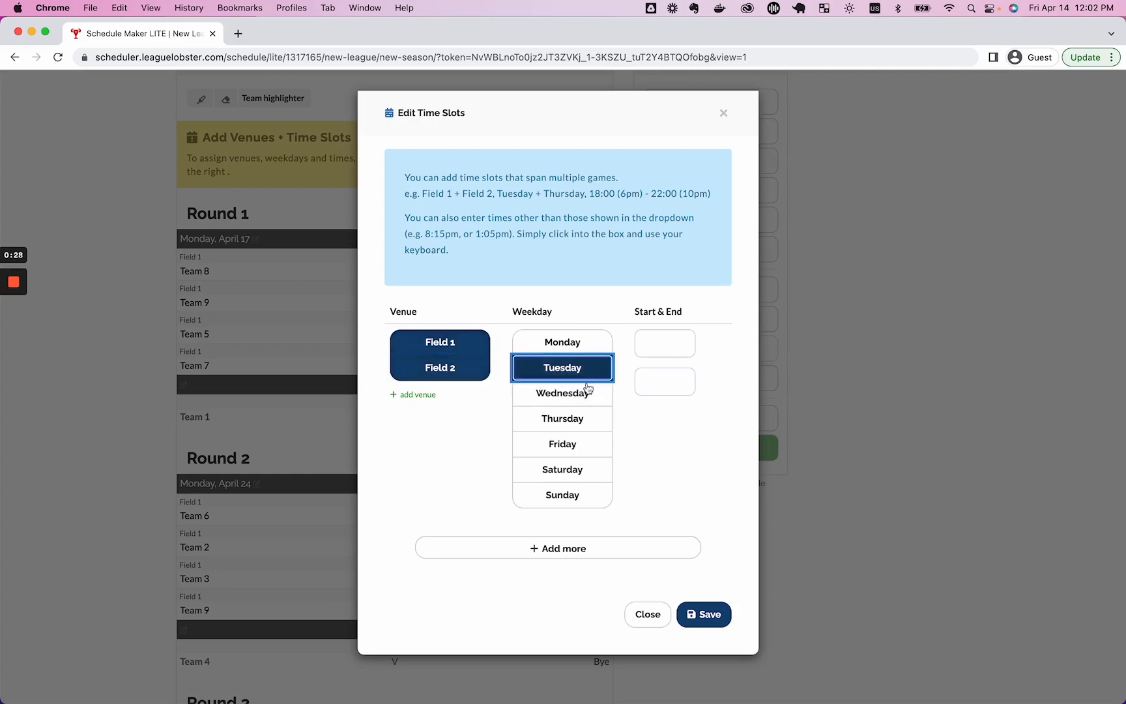
left_click(665, 345)
scroll(678, 384, "down", 10)
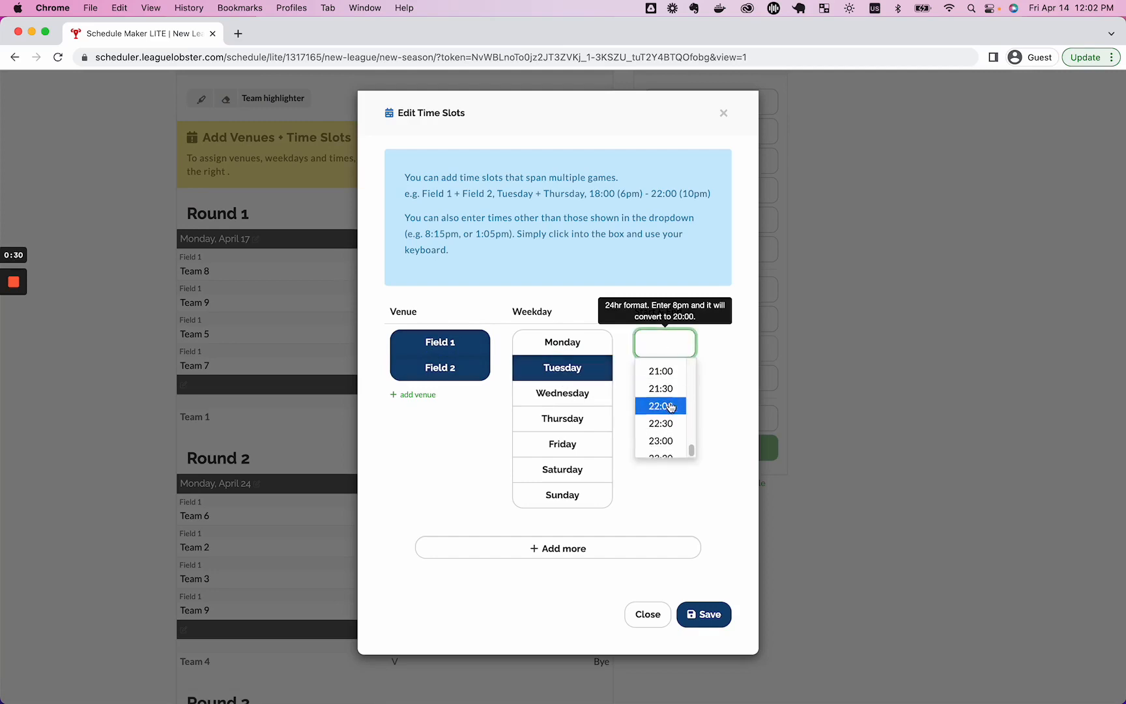
left_click(662, 389)
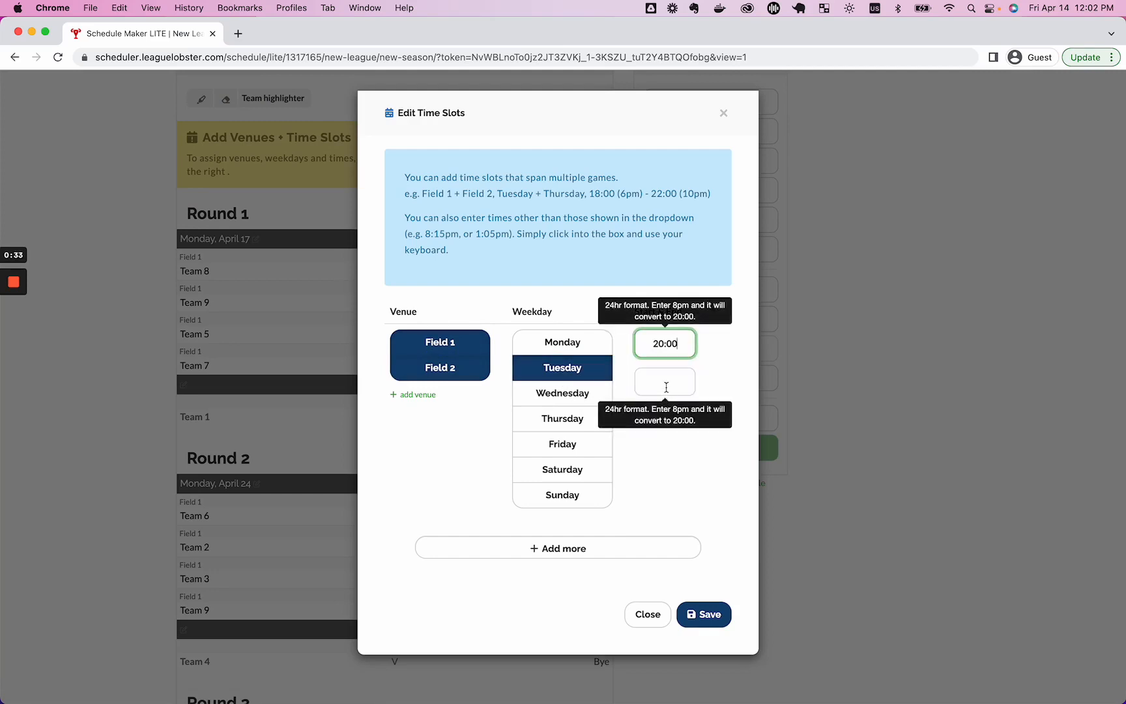
left_click(664, 381)
scroll(663, 443, "down", 10)
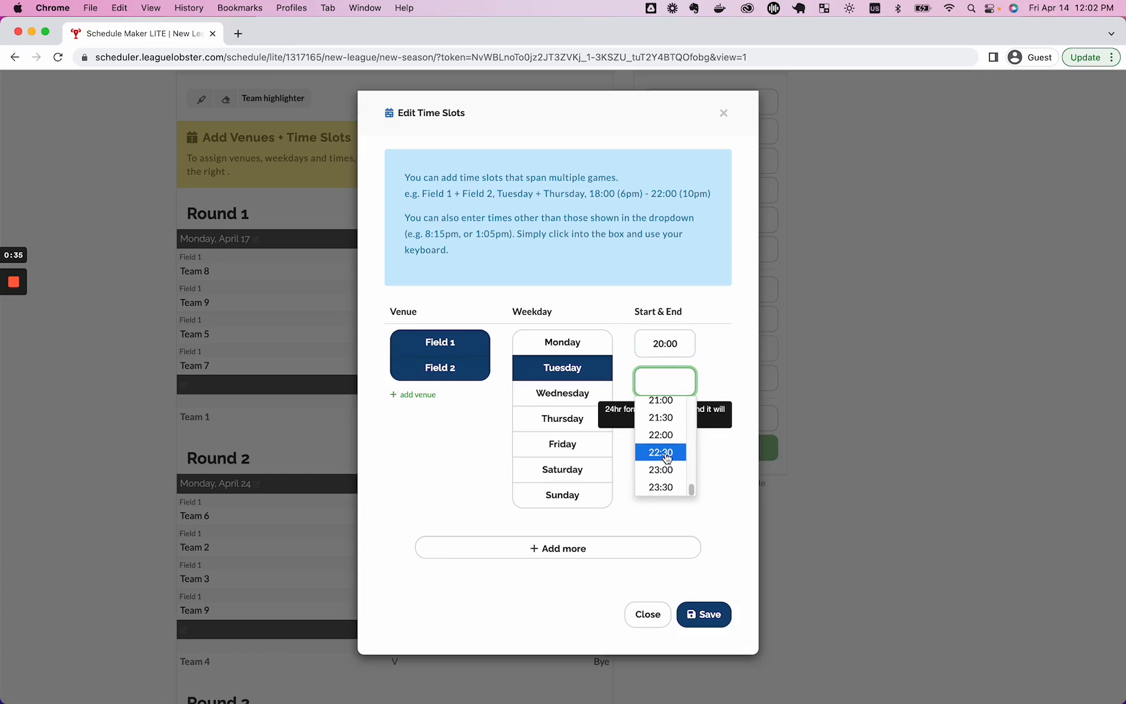
left_click(661, 433)
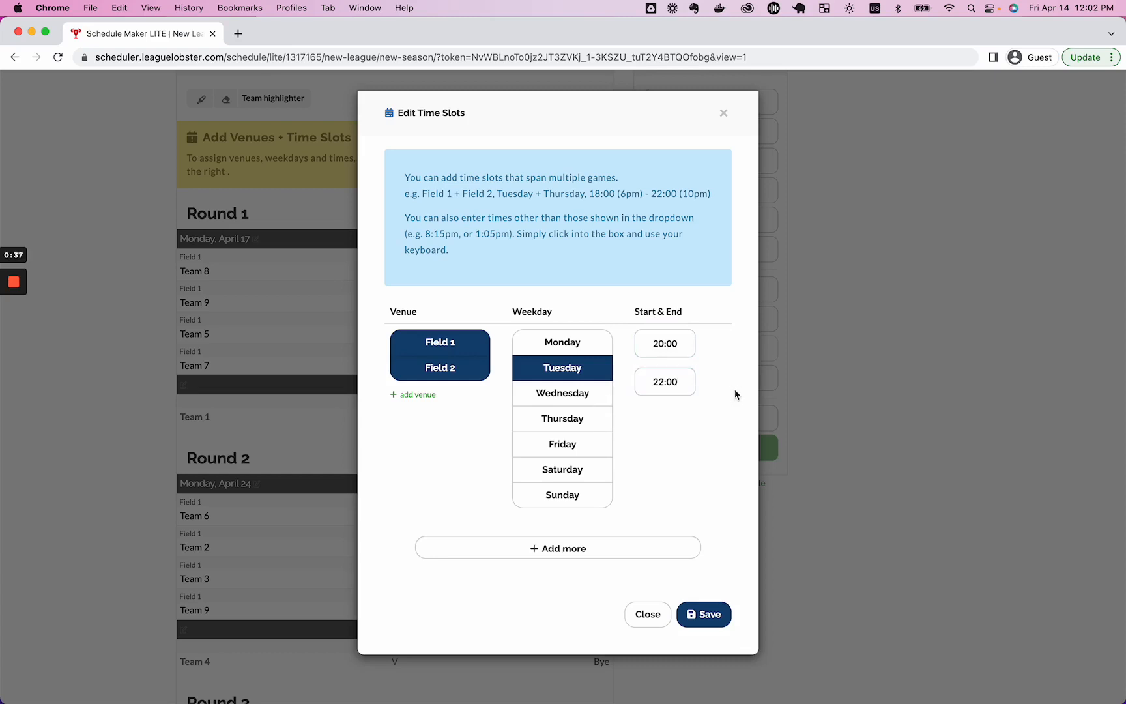
Adjust the Tuesday slot times to start at 20:15 and end at 22:15.
left_click(671, 344)
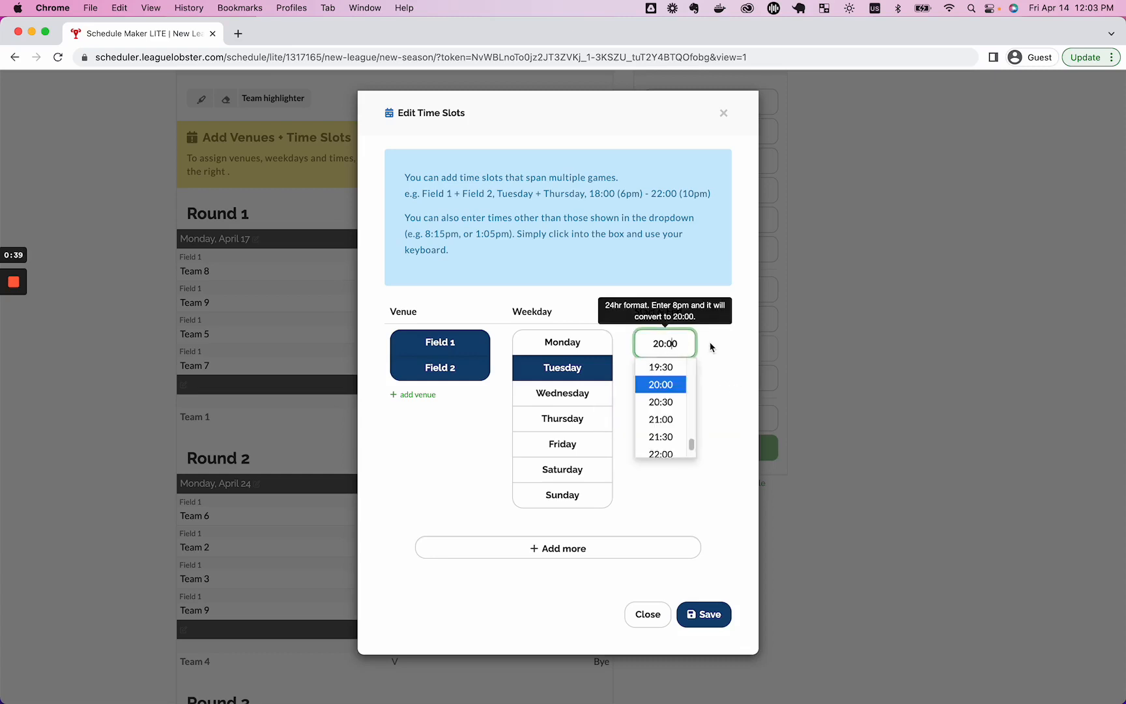
key("BackSpace")
key("BackSpace")
type("15")
key("Tab")
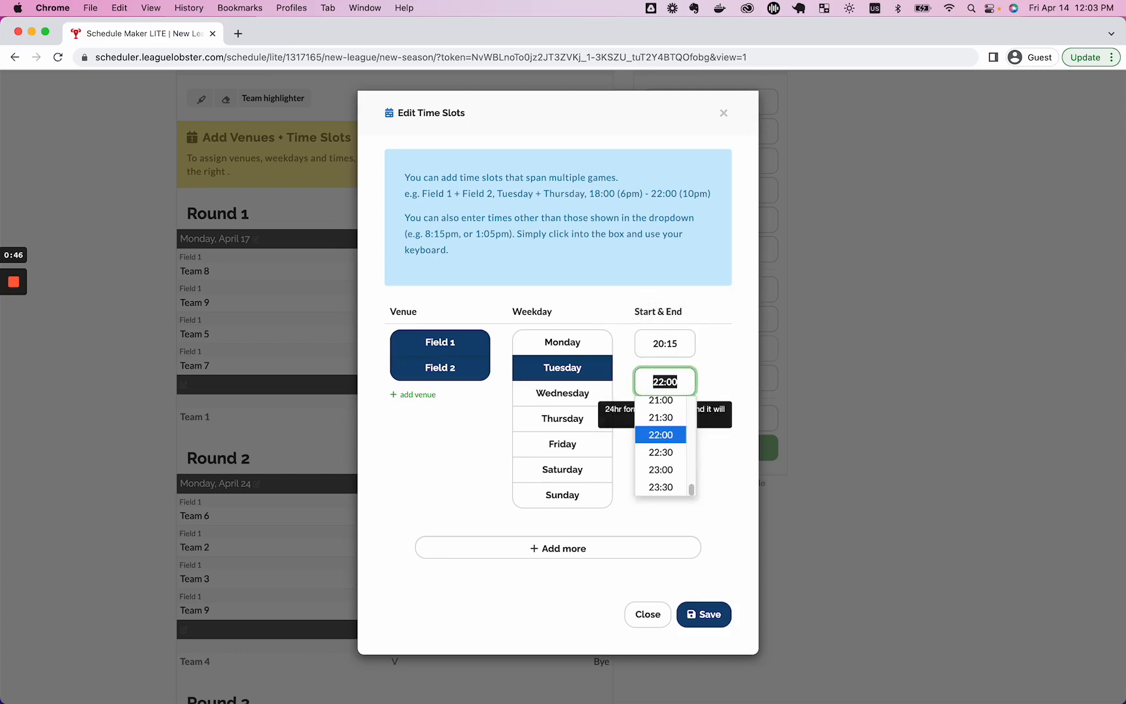
key("Right")
key("BackSpace")
key("BackSpace")
type("15")
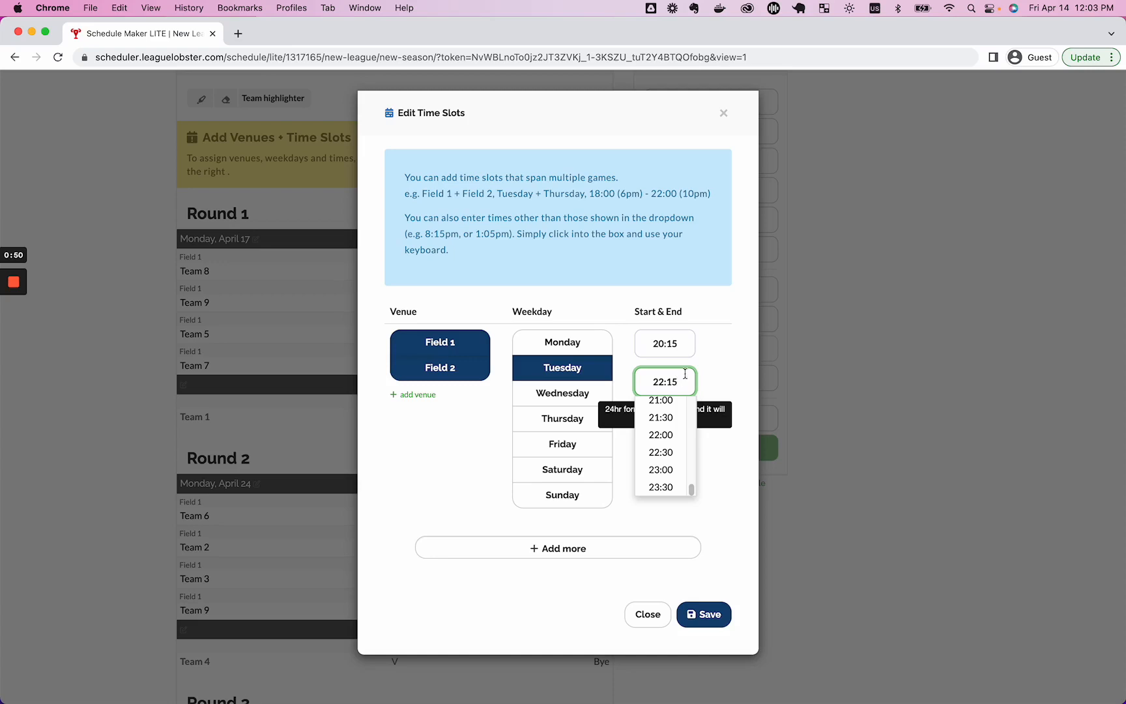
left_click(722, 395)
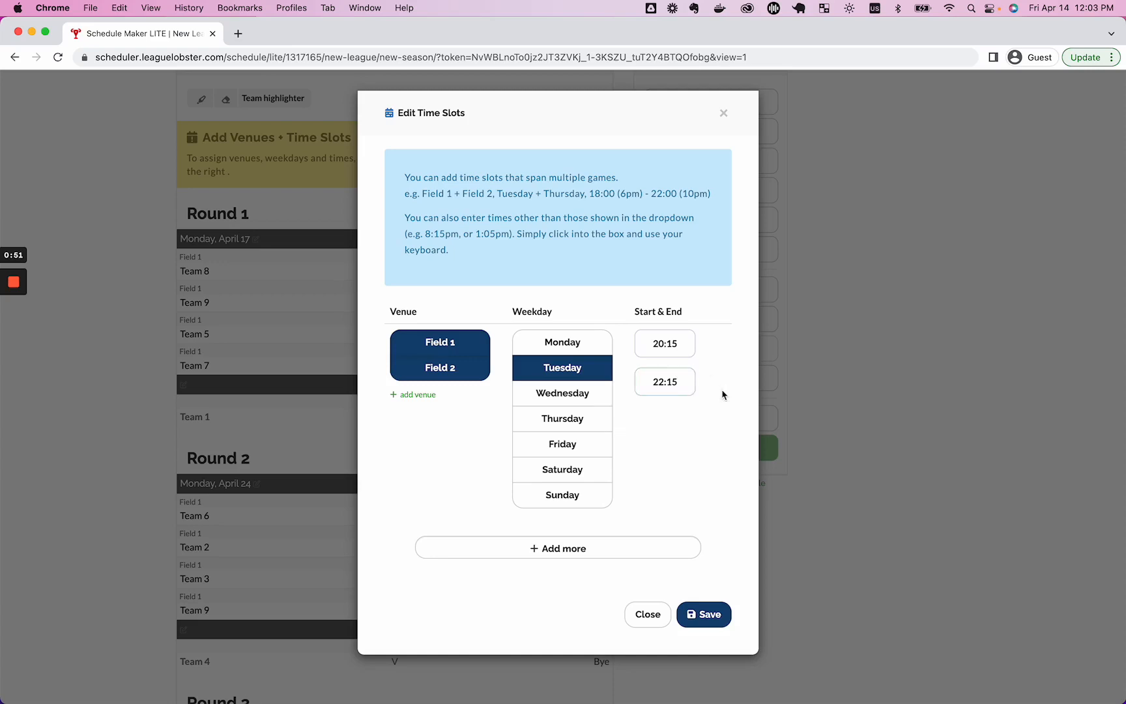
left_click(664, 383)
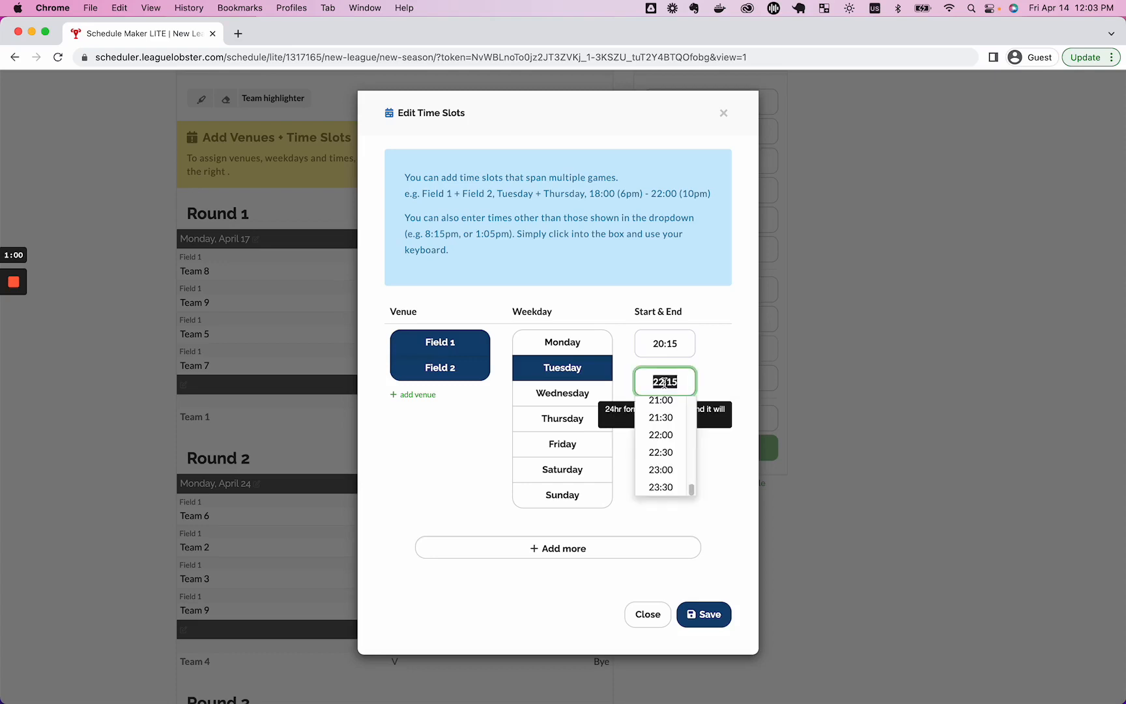
type("1015")
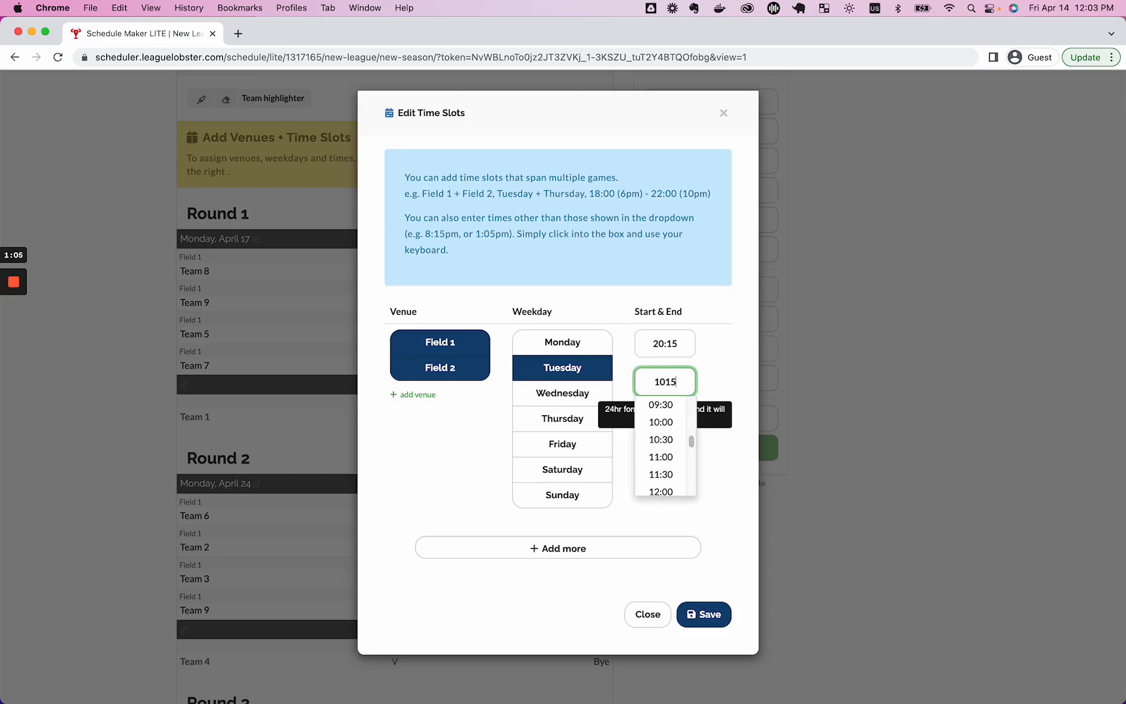
type("p")
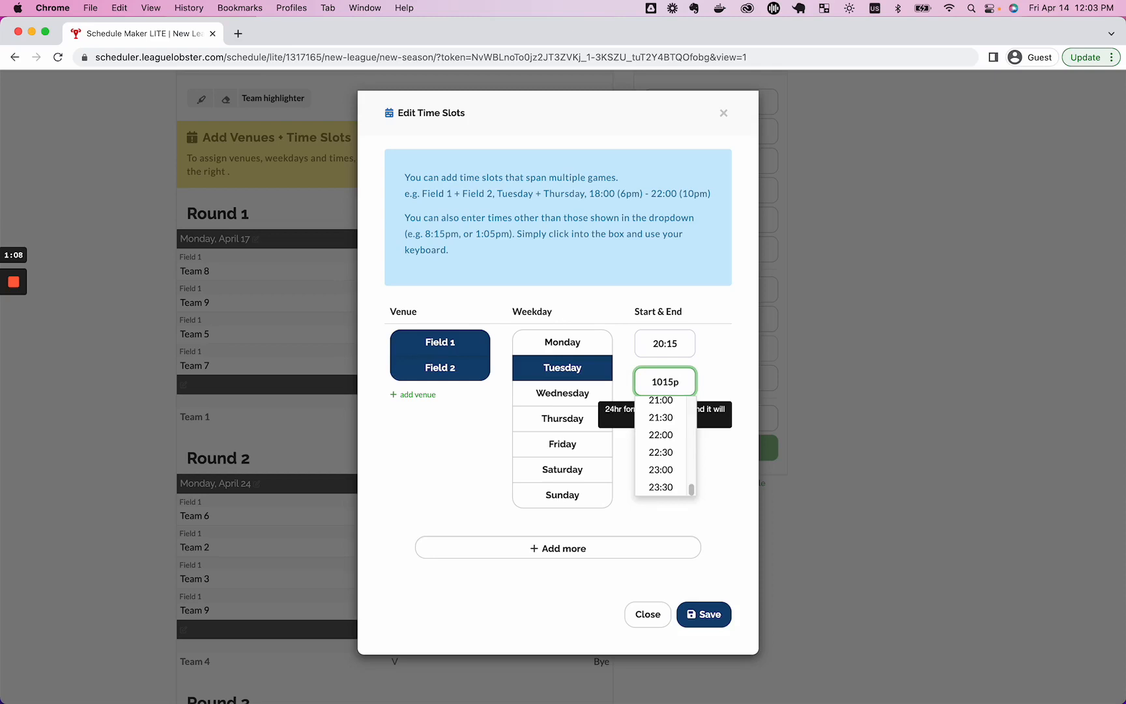
key("Tab")
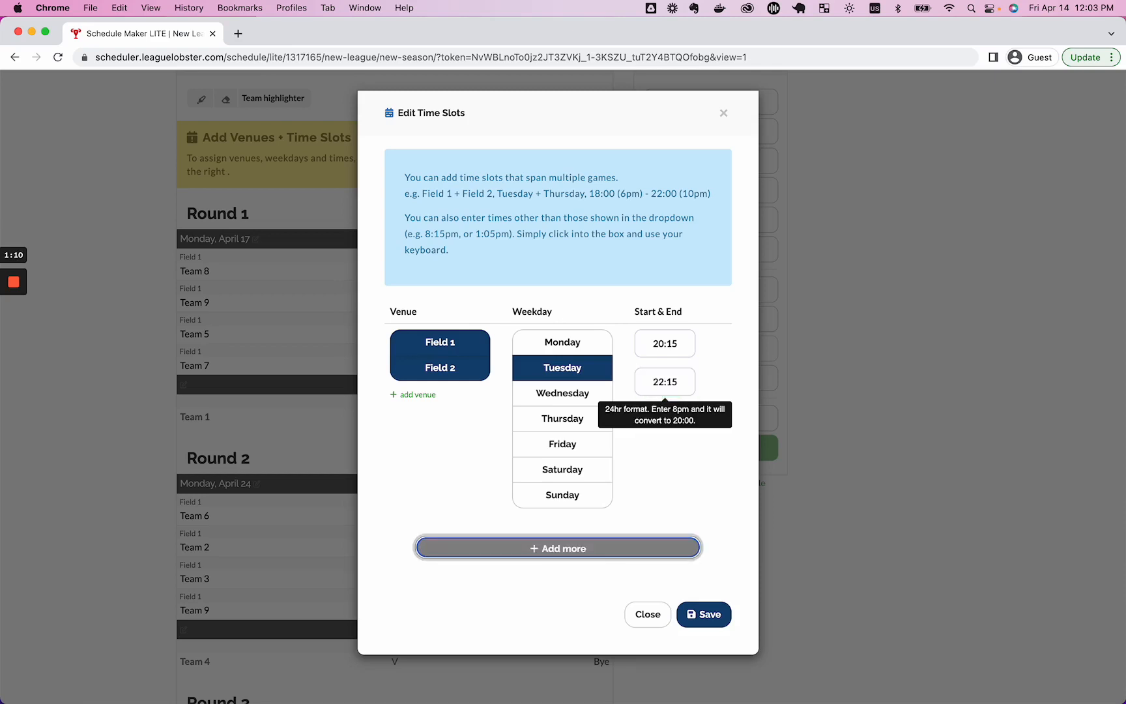
left_click(691, 473)
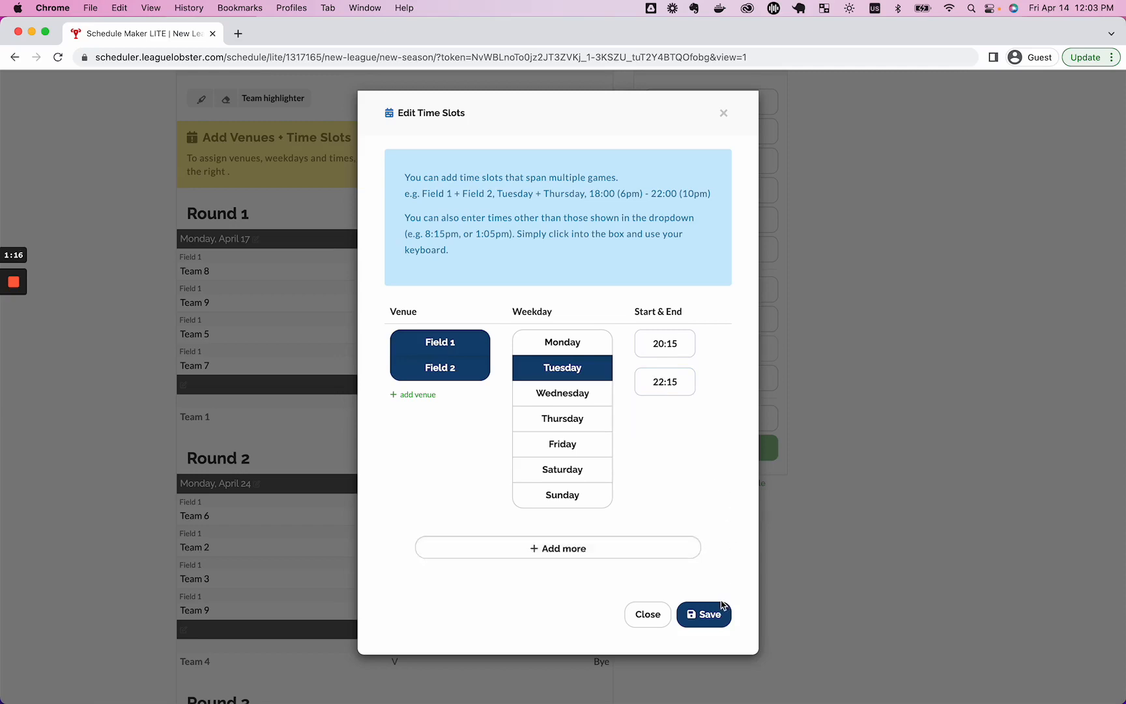
Save the new time slots and reallocate all games into them.
left_click(704, 614)
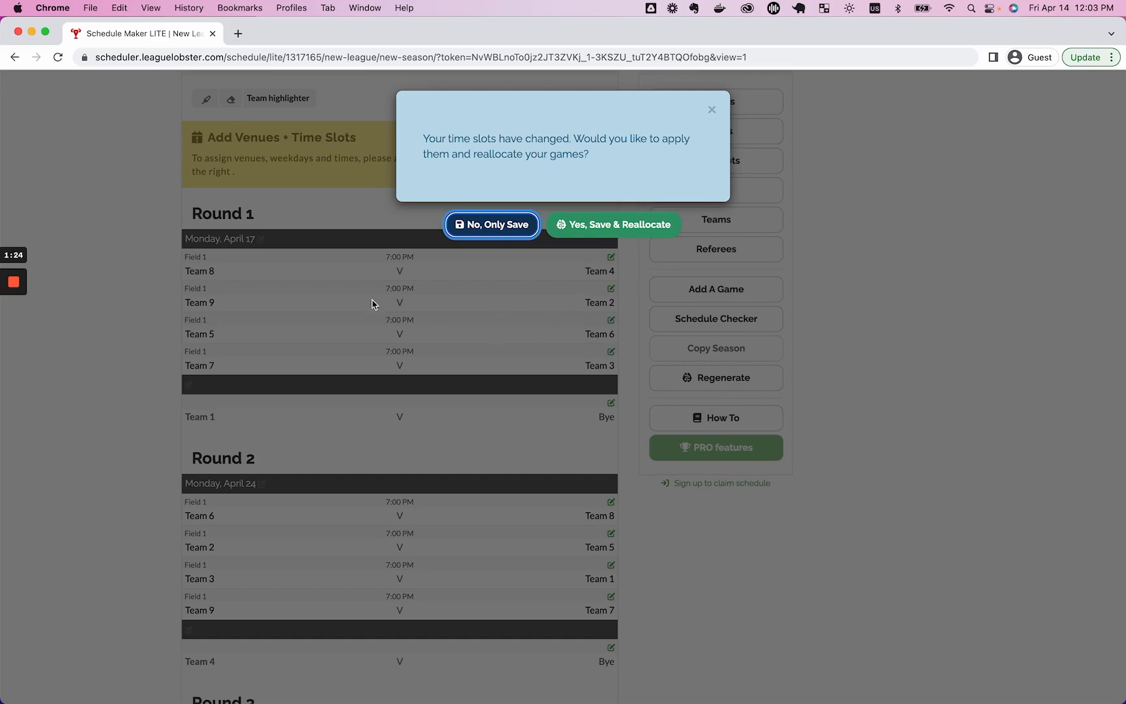
left_click(623, 225)
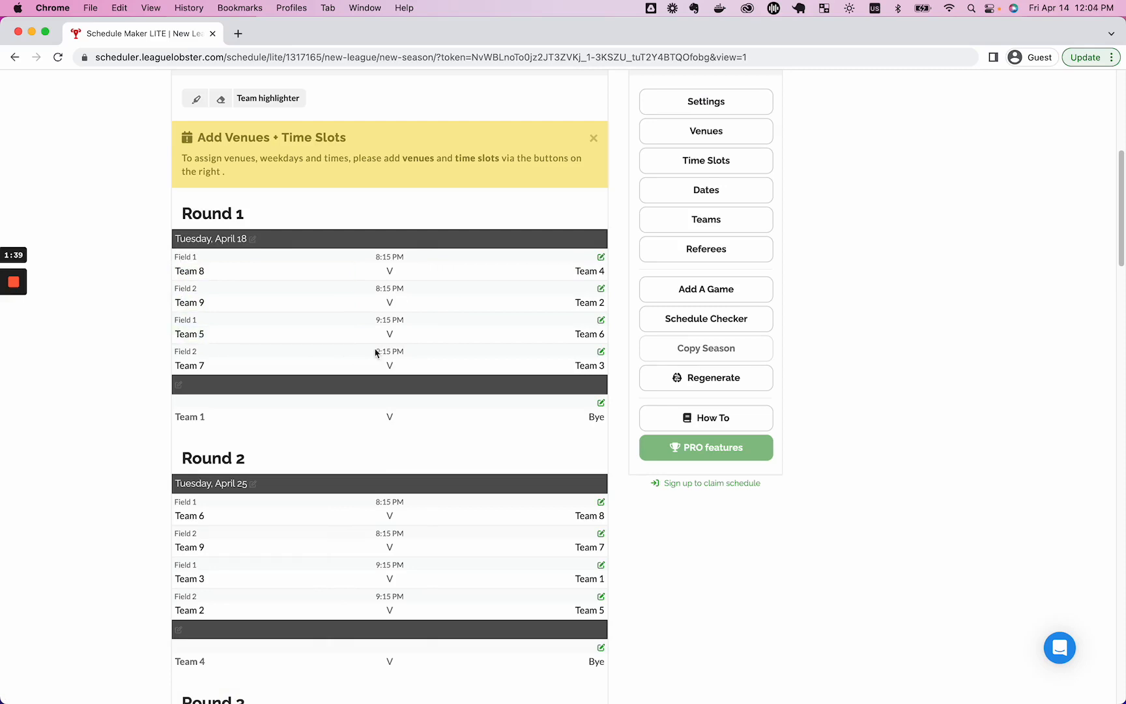
scroll(469, 371, "down", 7)
scroll(469, 371, "down", 9)
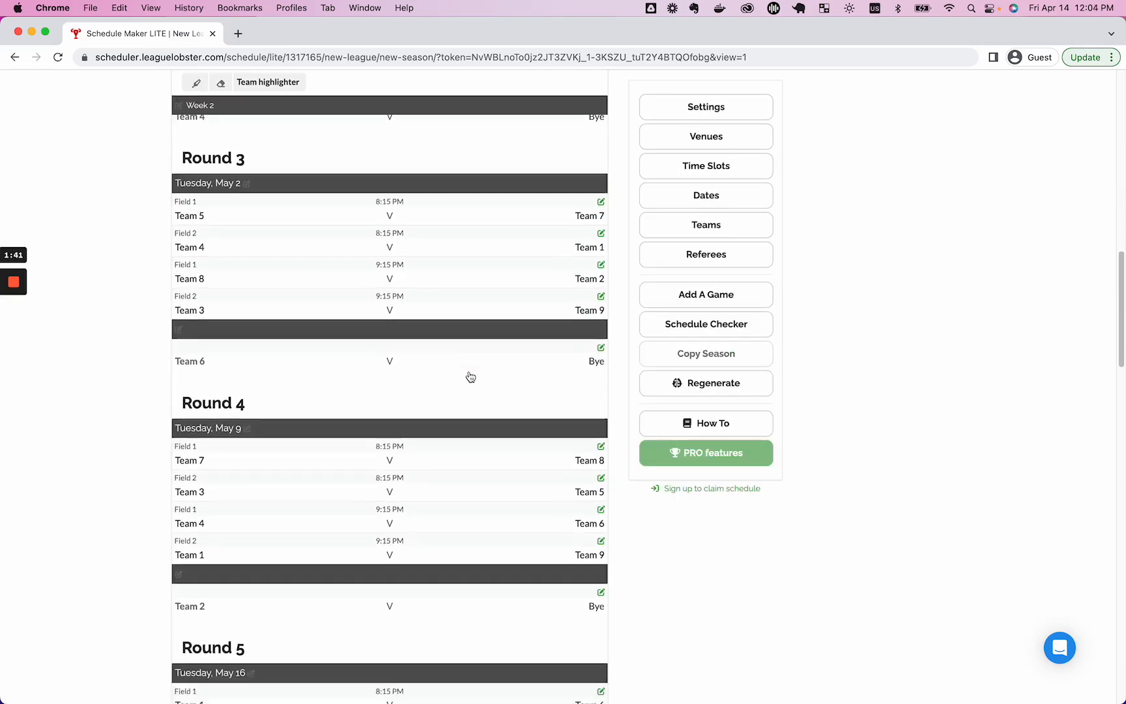
scroll(467, 376, "up", 7)
scroll(467, 376, "up", 8)
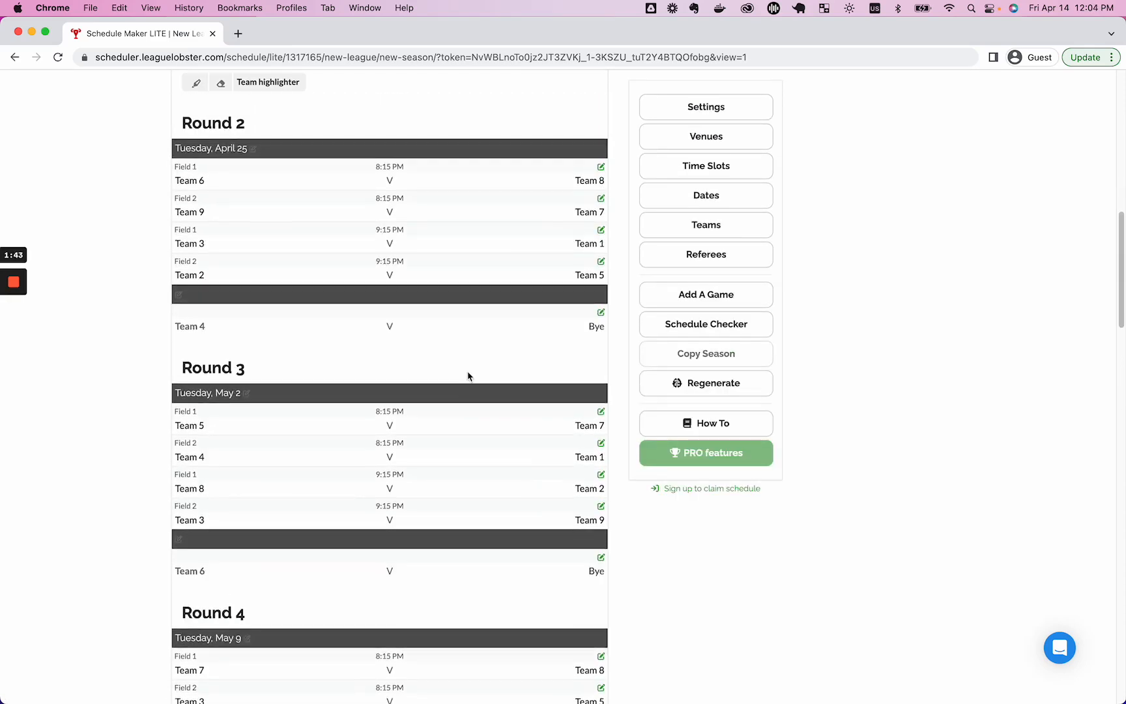
scroll(467, 377, "up", 1)
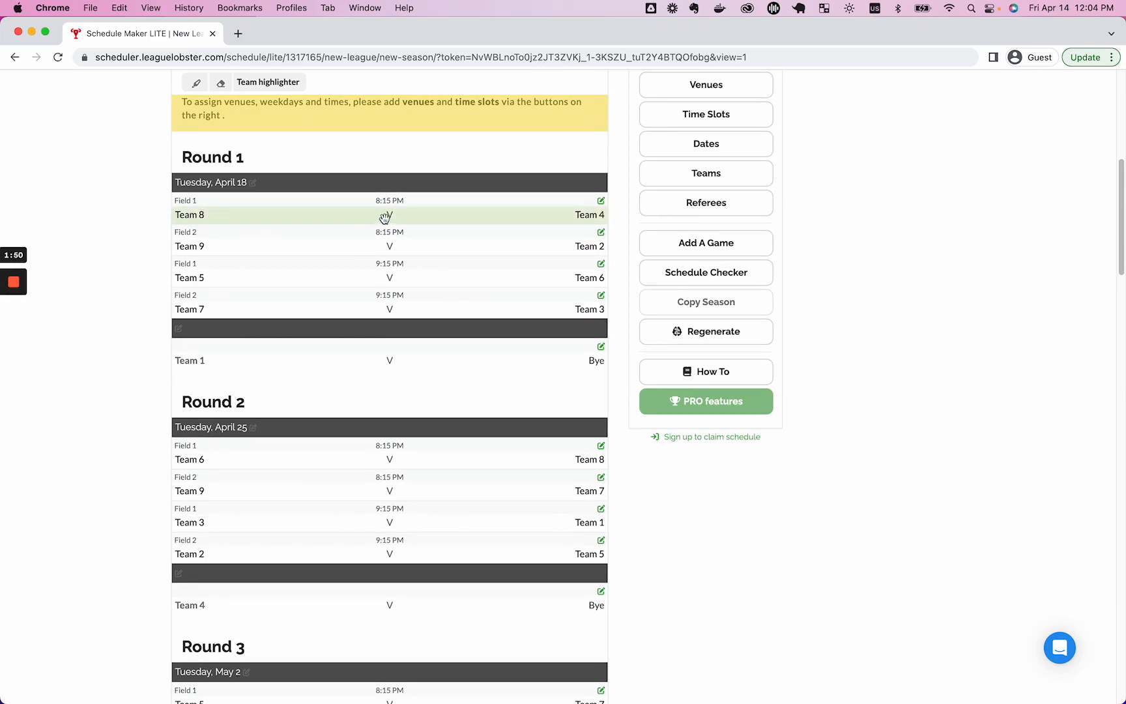
Swap Team 8–Team 4 with Team 5–Team 6, and Team 6–Team 8 with Team 3–Team 1.
left_click_drag(384, 219, 386, 287)
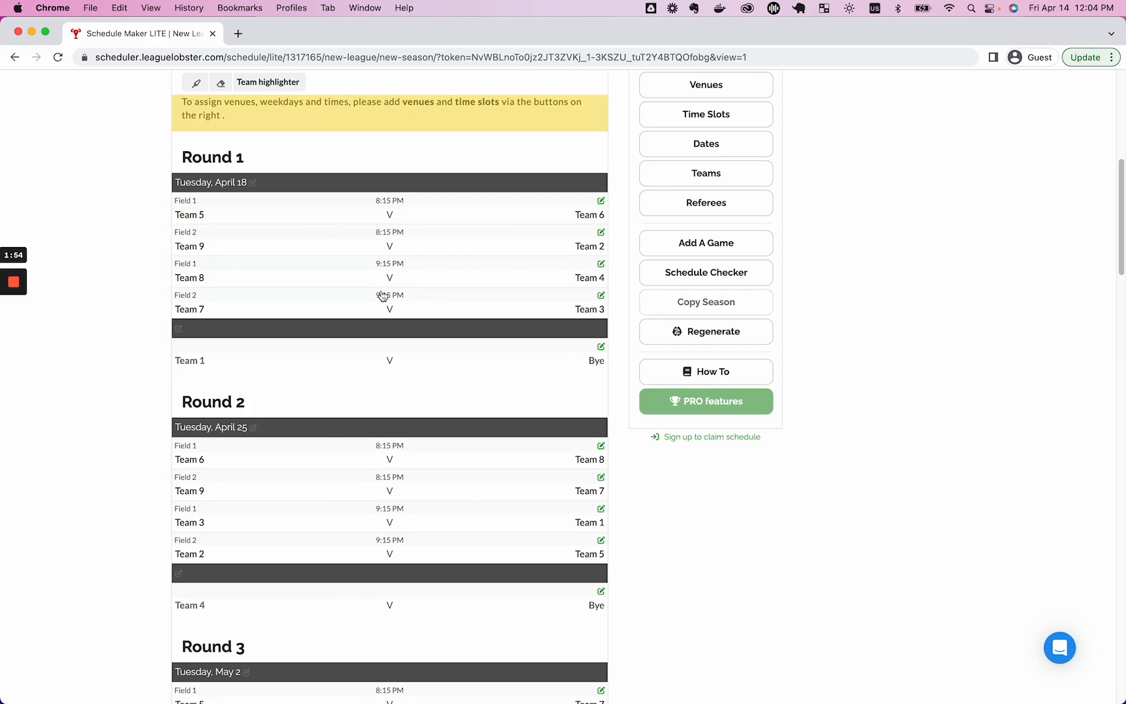
scroll(413, 303, "down", 3)
scroll(413, 302, "down", 3)
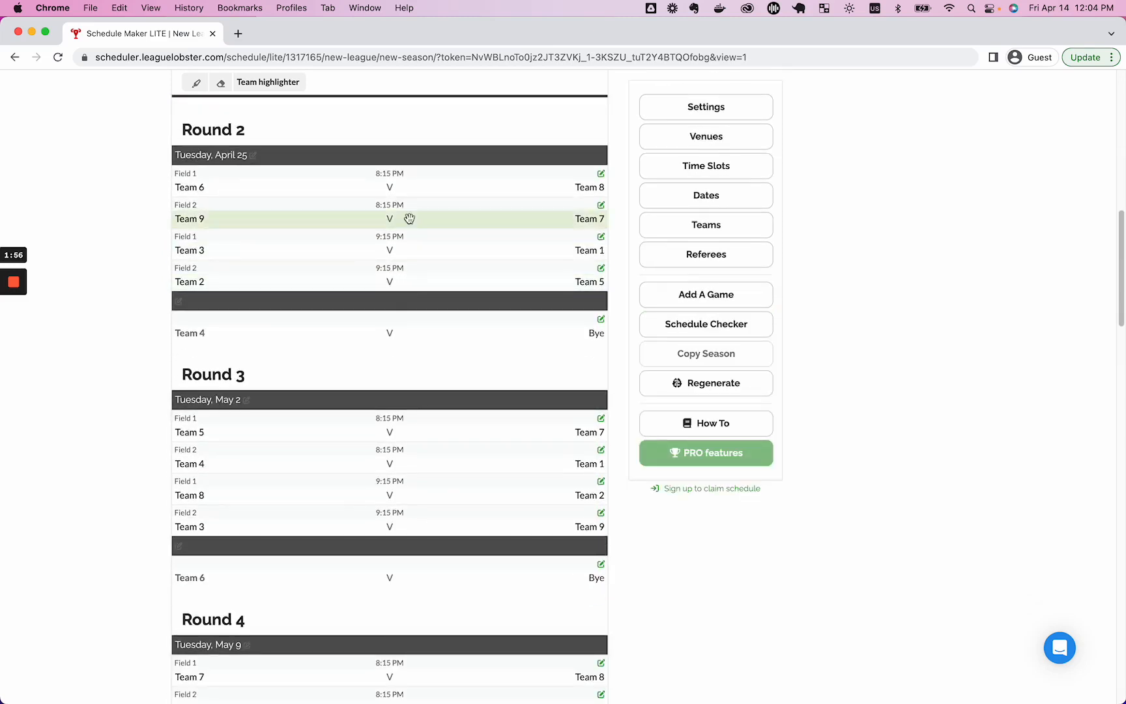
left_click_drag(385, 183, 397, 249)
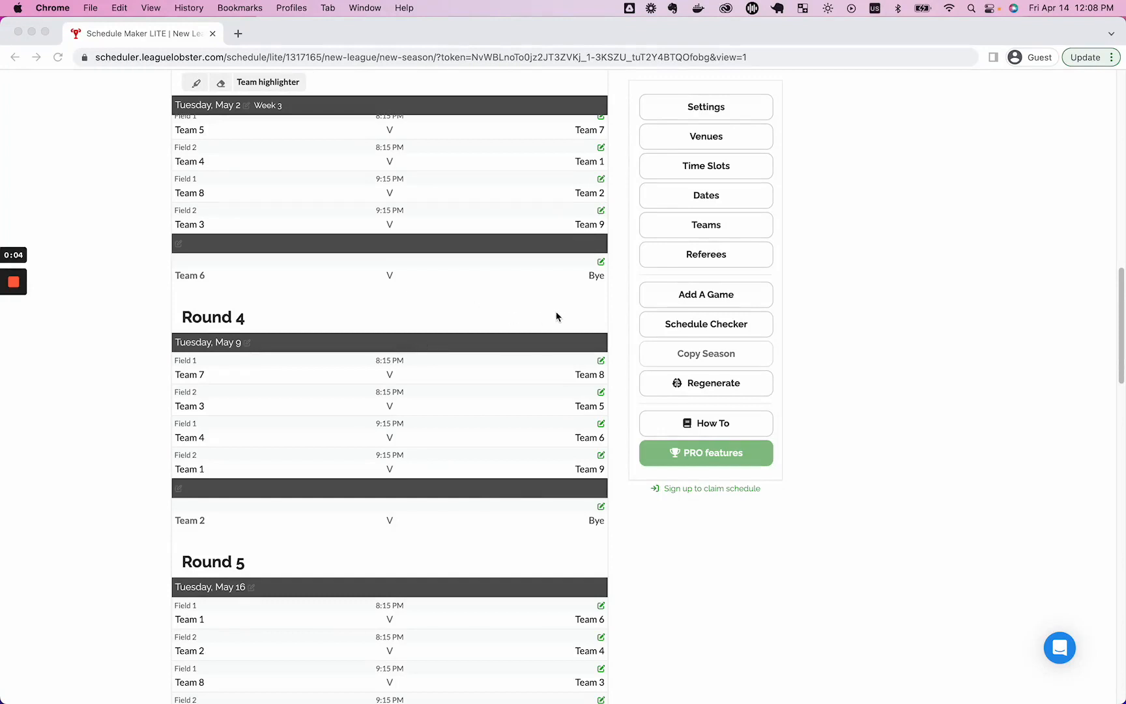
scroll(557, 316, "down", 1)
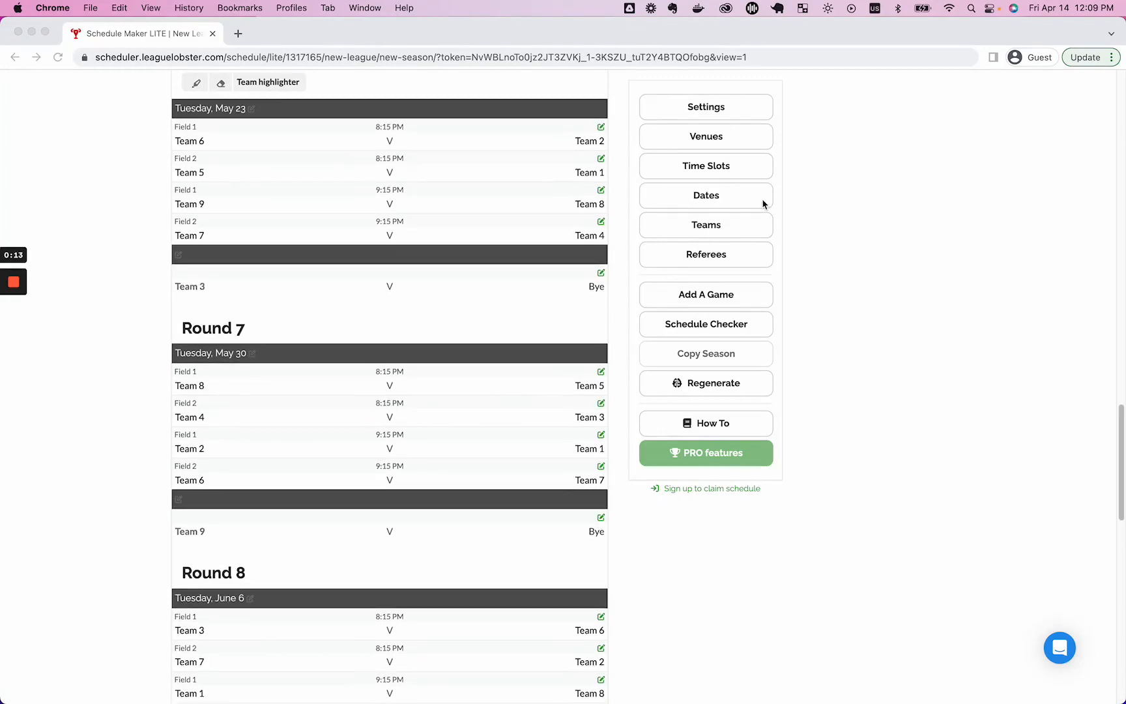
Change the schedule headings from rounds to weeks.
scroll(764, 203, "up", 1)
left_click(711, 201)
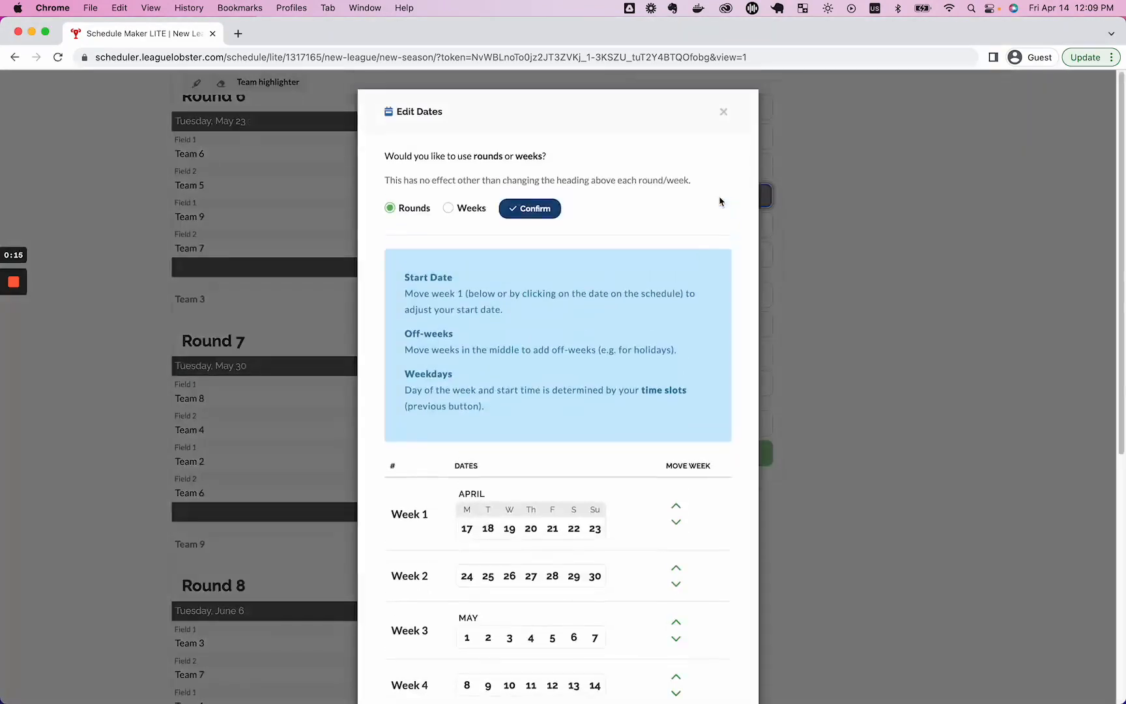
scroll(702, 228, "down", 1)
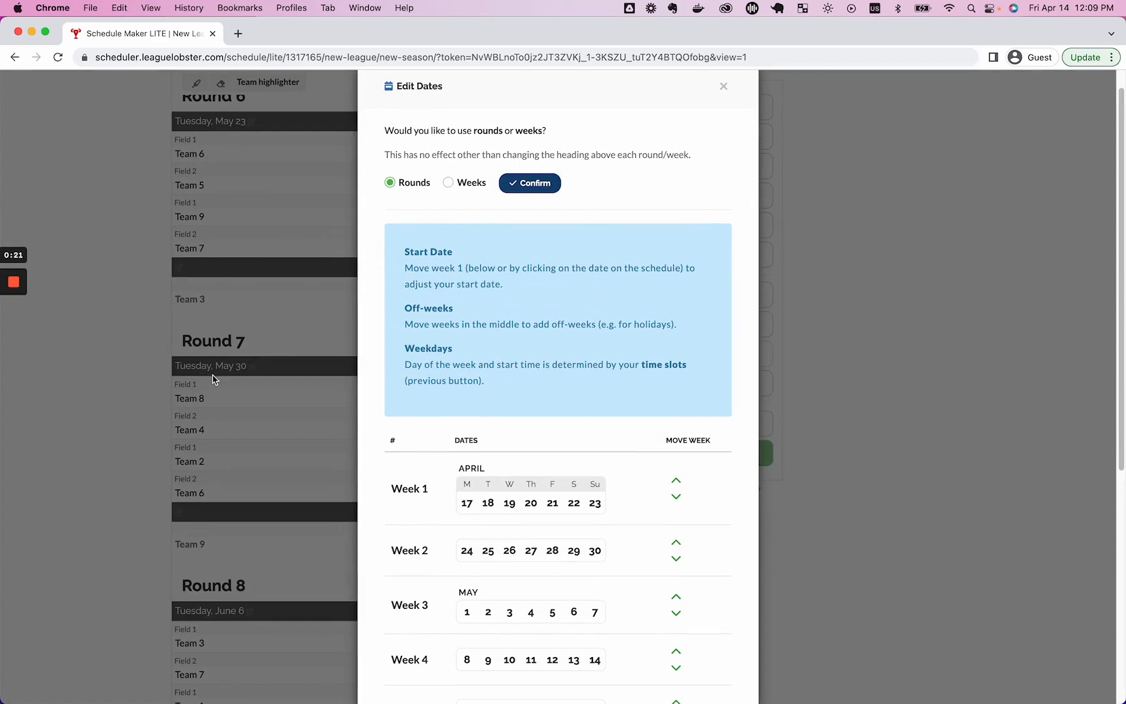
left_click(450, 184)
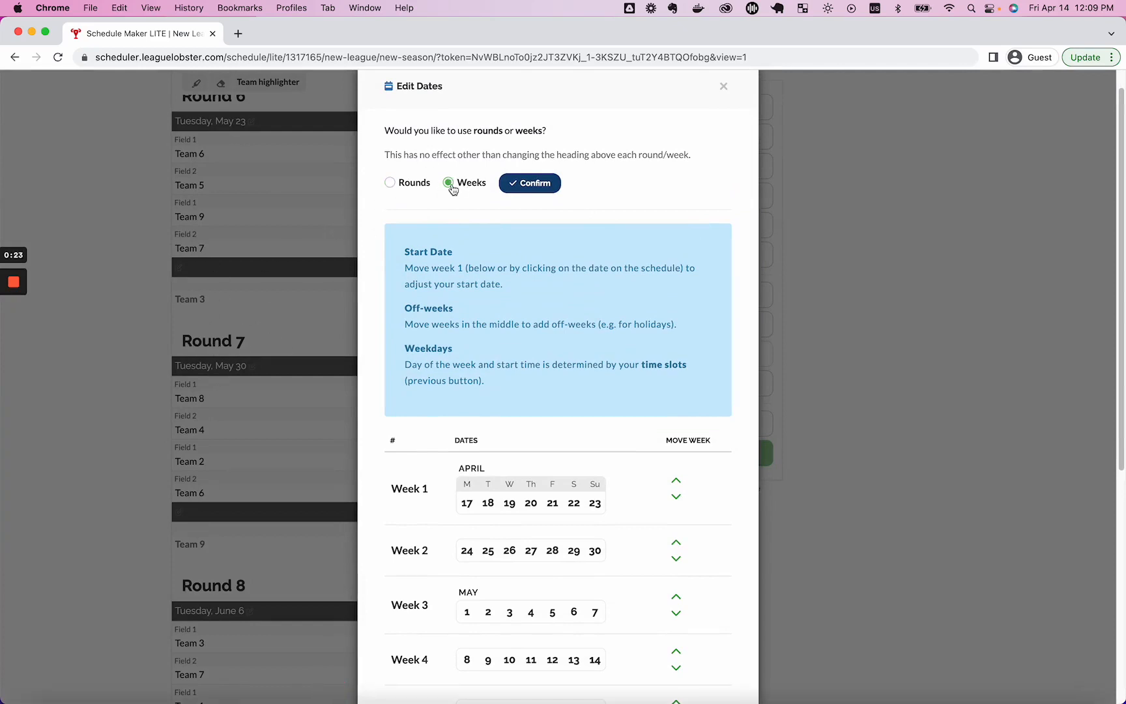
left_click(528, 188)
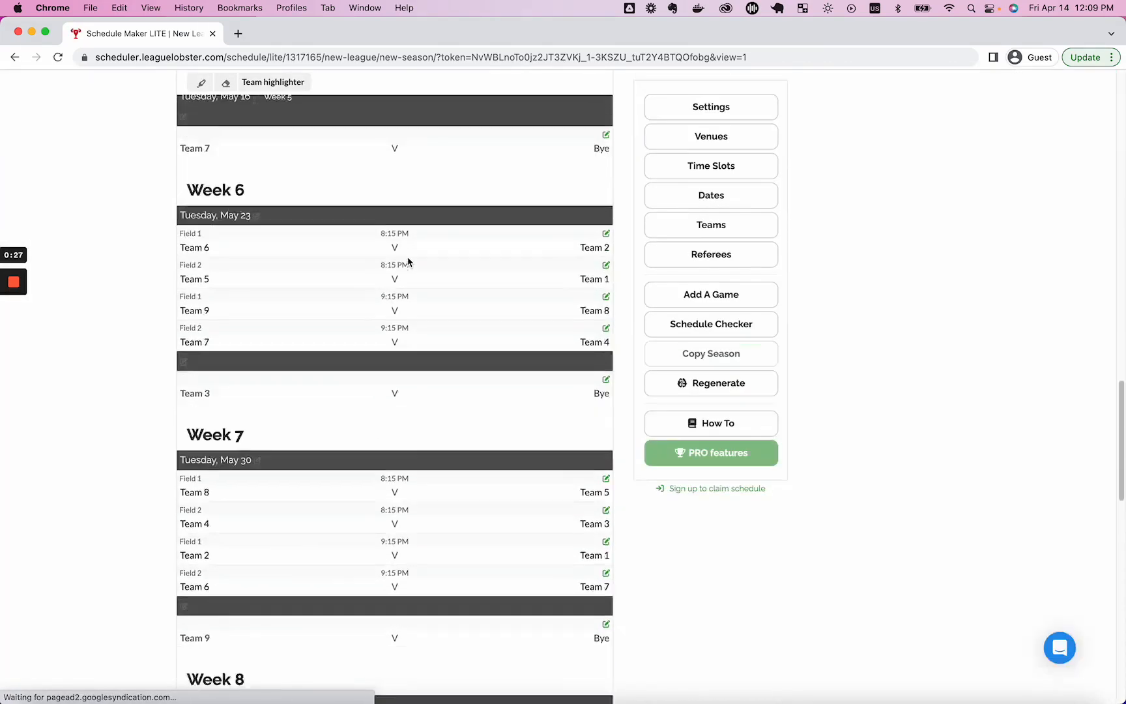
Insert an off-week before Week 3 and refresh the game dates.
left_click(698, 195)
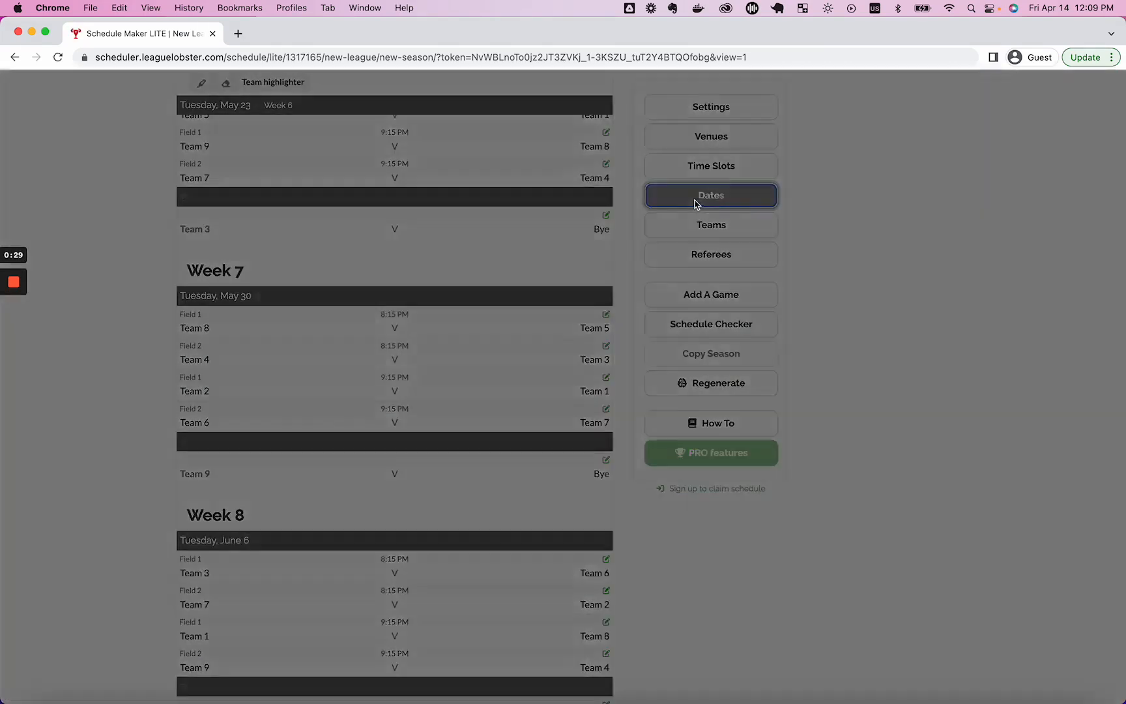
scroll(458, 293, "down", 10)
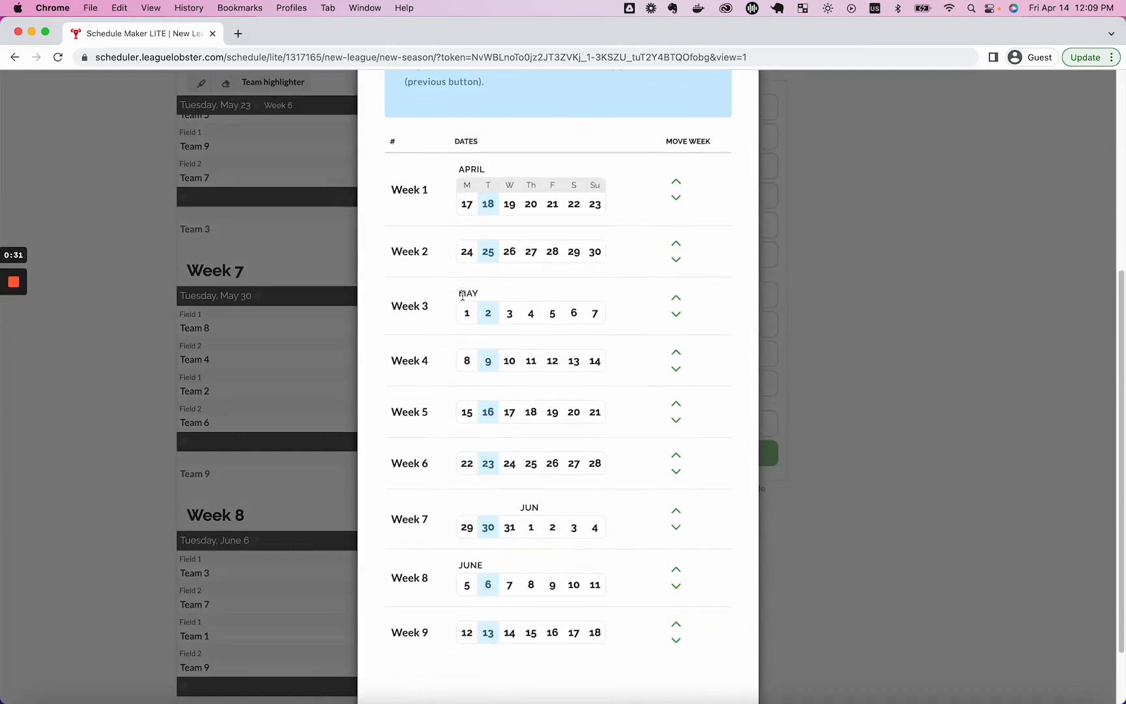
scroll(597, 376, "down", 1)
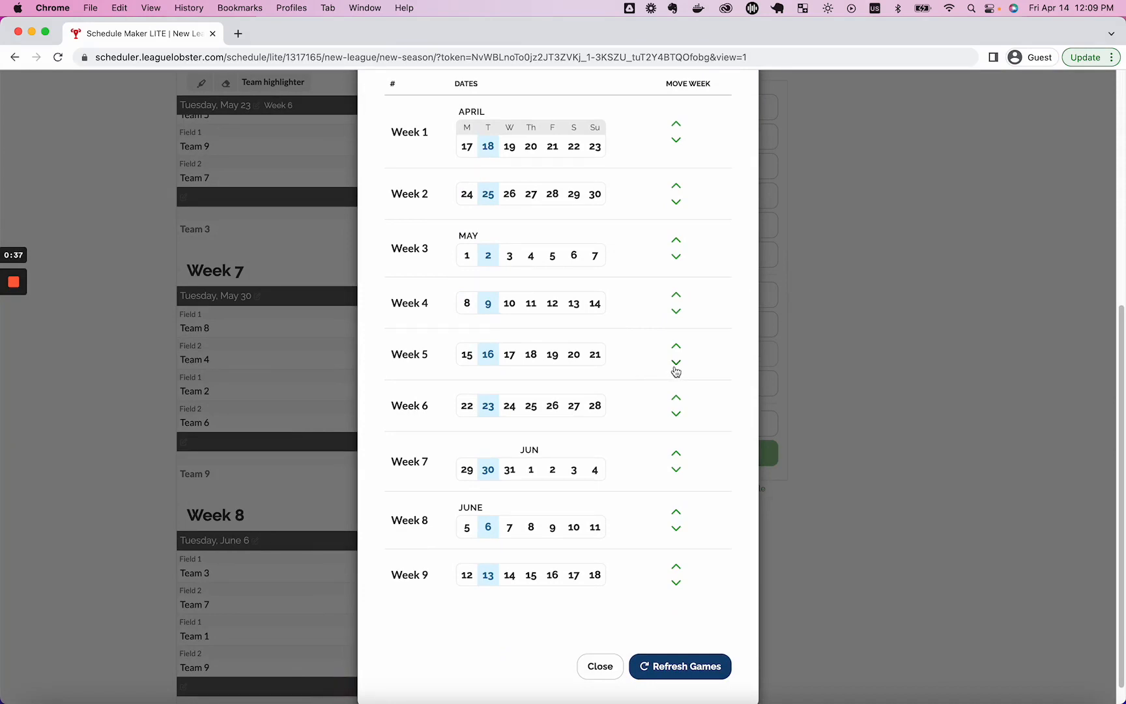
scroll(661, 377, "down", 1)
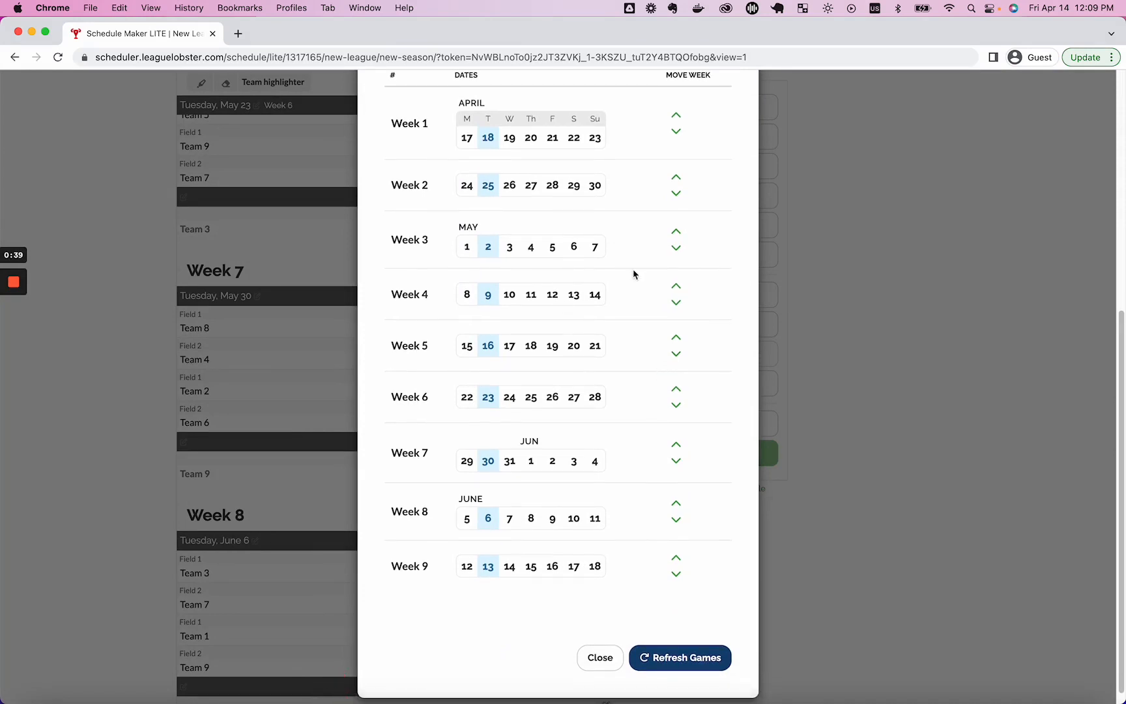
left_click(677, 249)
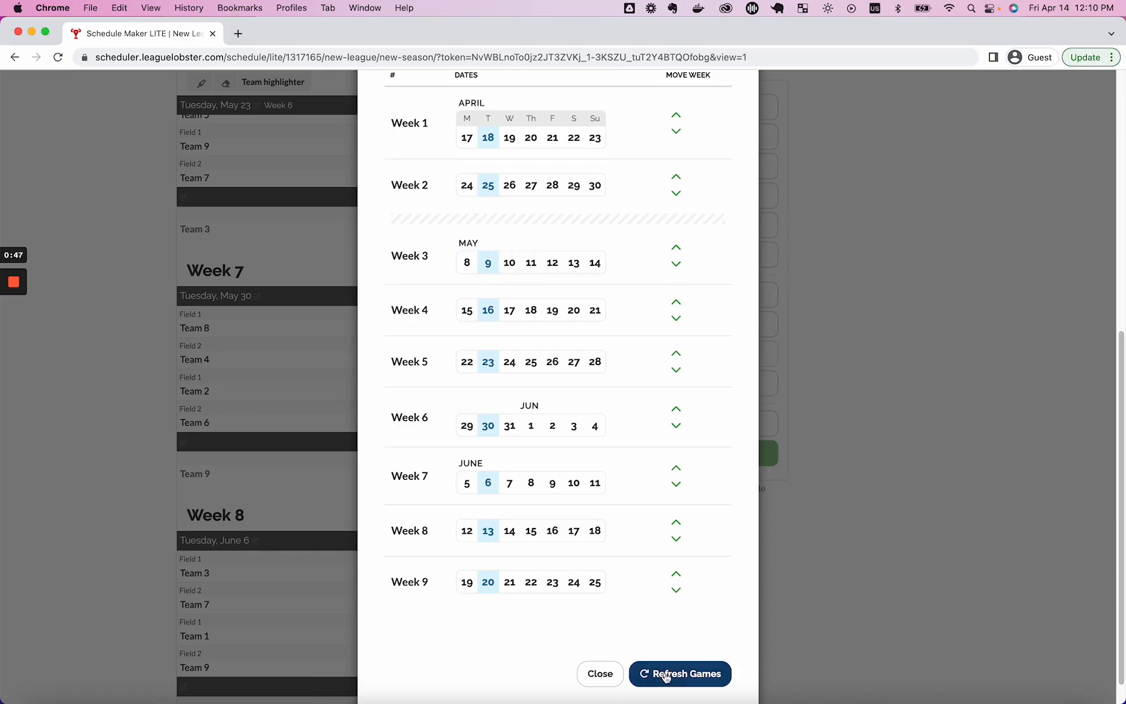
left_click(686, 673)
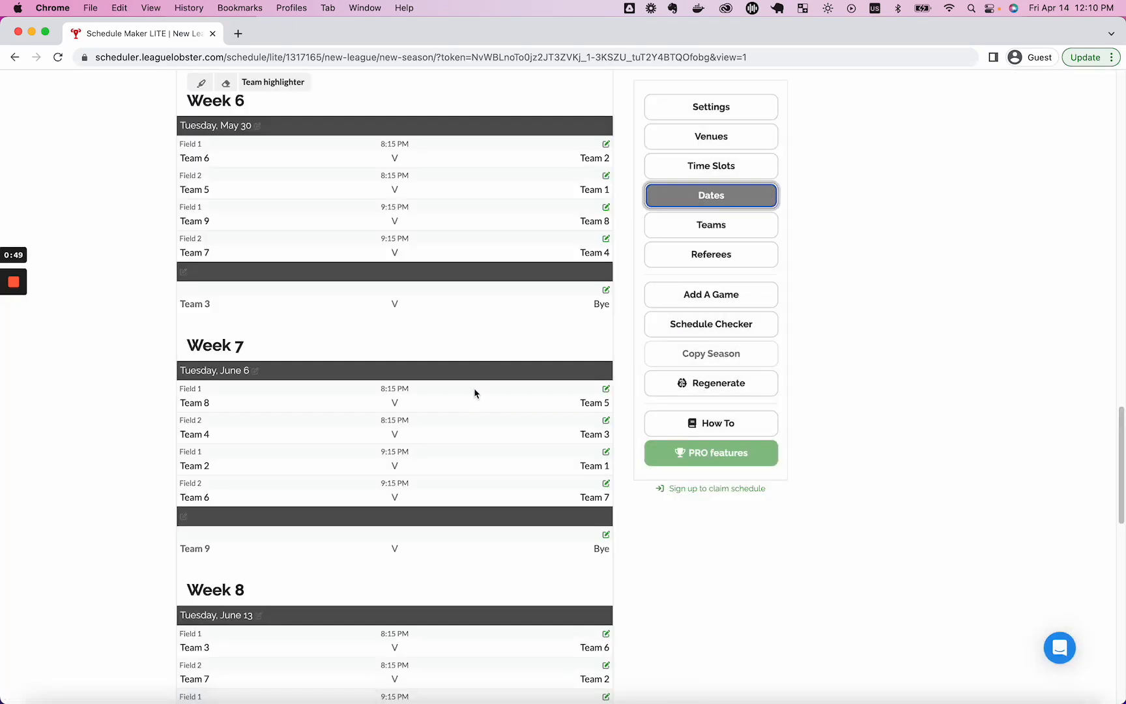
Move Week 1 a week later, Week 3 earlier and Week 2 later, then refresh game dates.
scroll(473, 389, "up", 5)
scroll(473, 389, "up", 15)
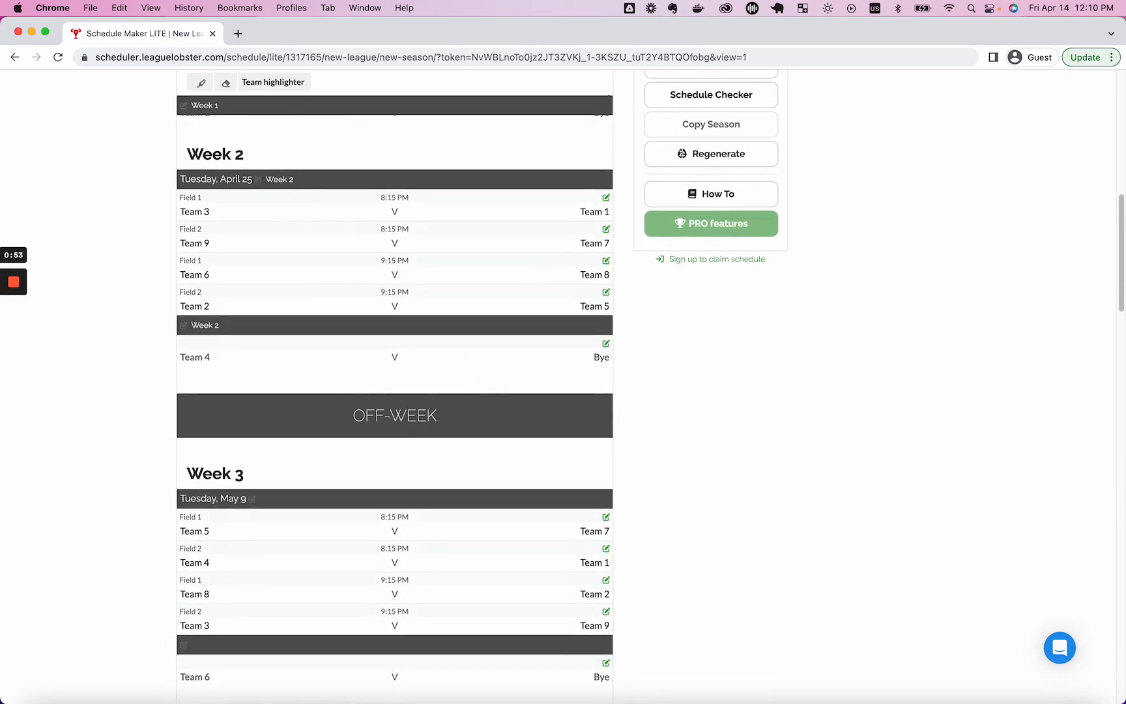
scroll(625, 233, "up", 10)
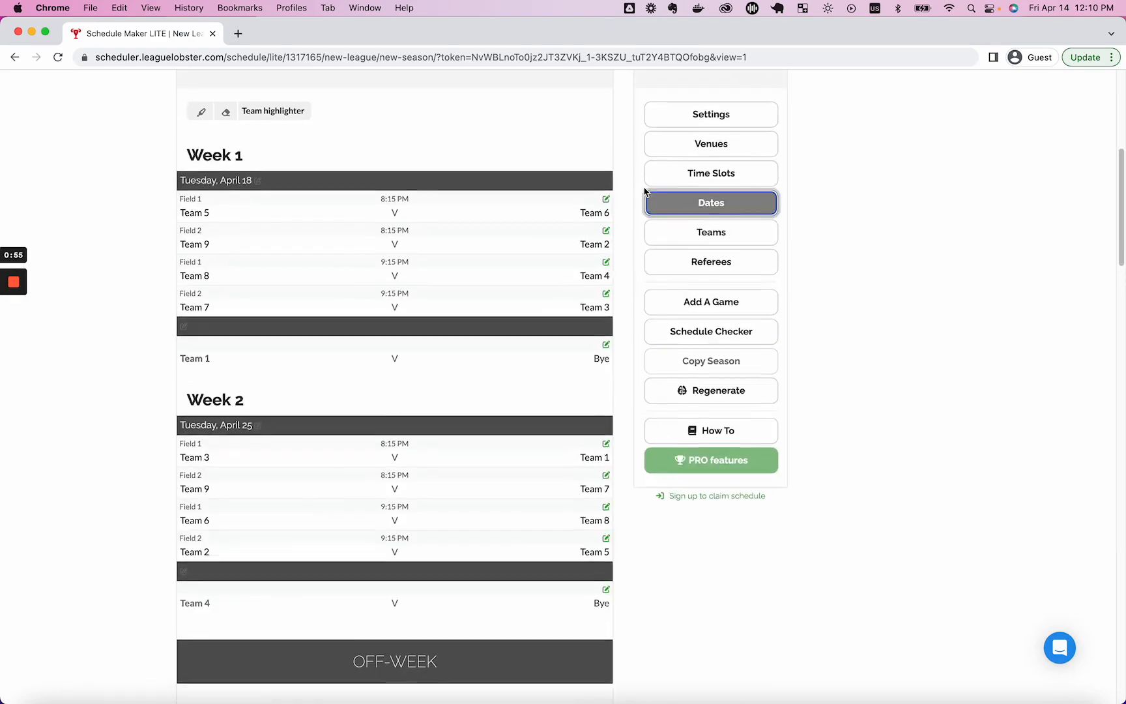
left_click(724, 340)
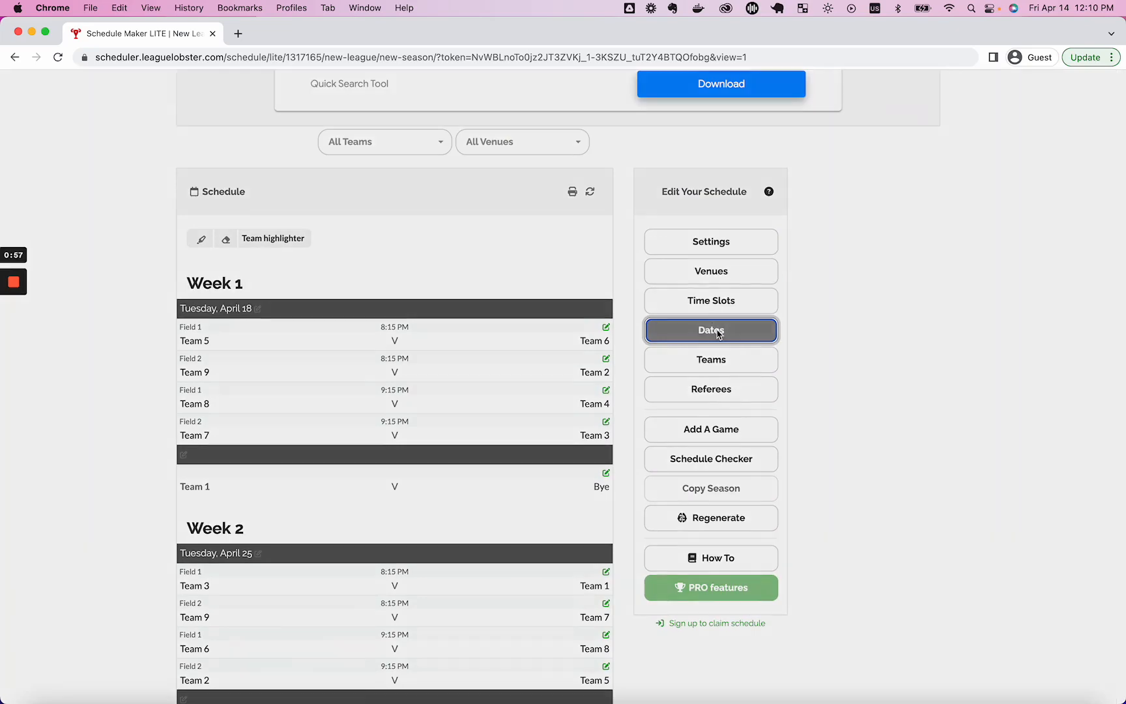
scroll(662, 397, "down", 5)
scroll(661, 394, "down", 3)
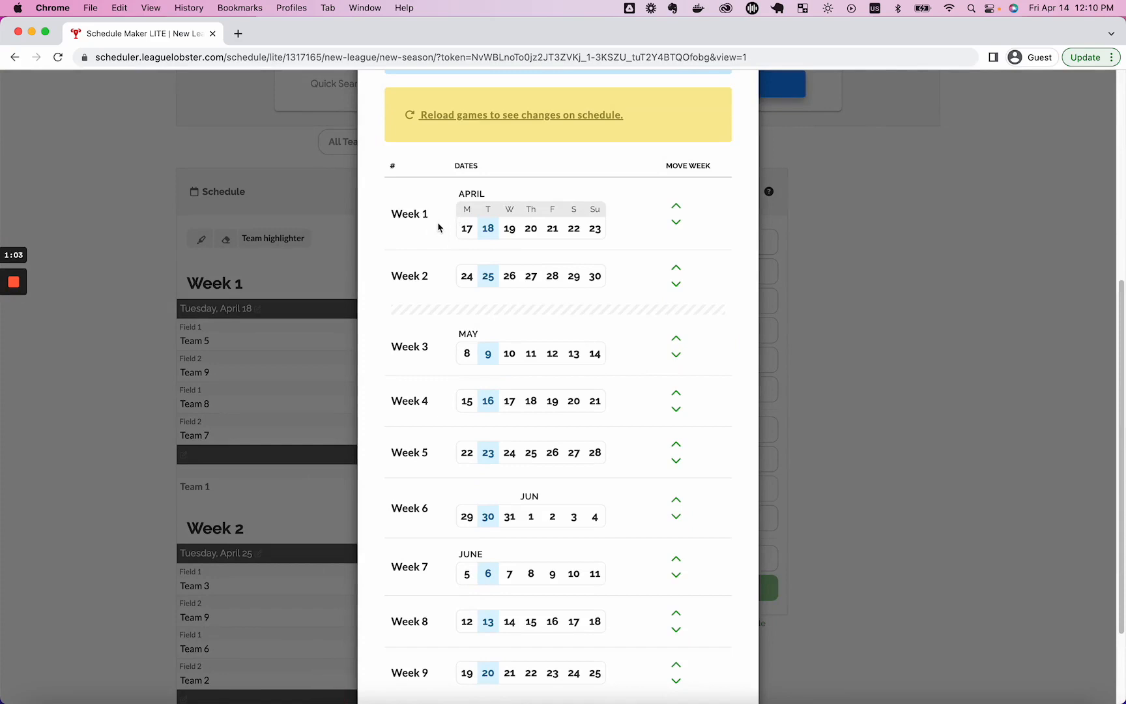
left_click(676, 222)
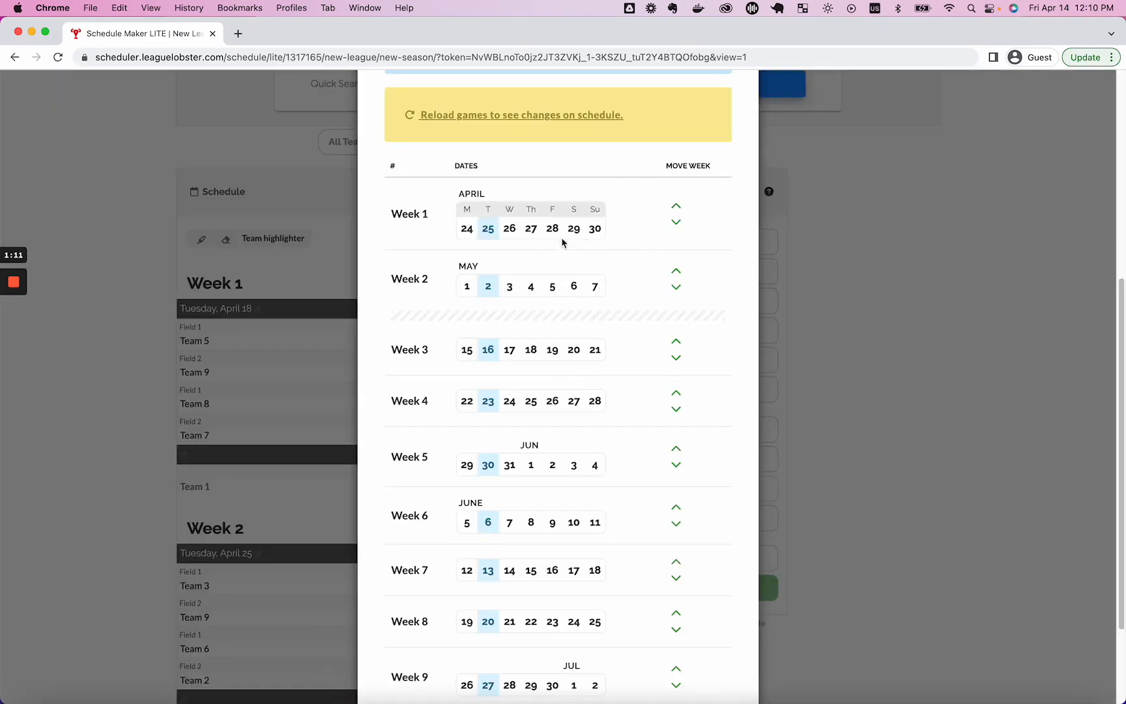
scroll(636, 454, "down", 1)
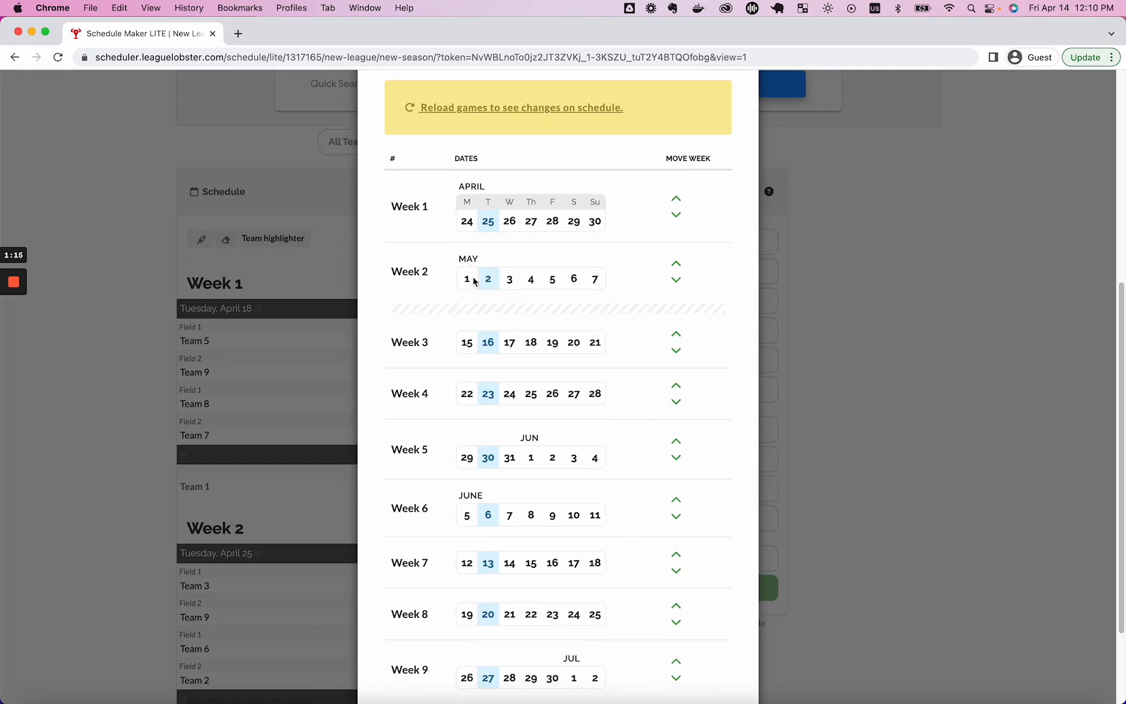
left_click(677, 334)
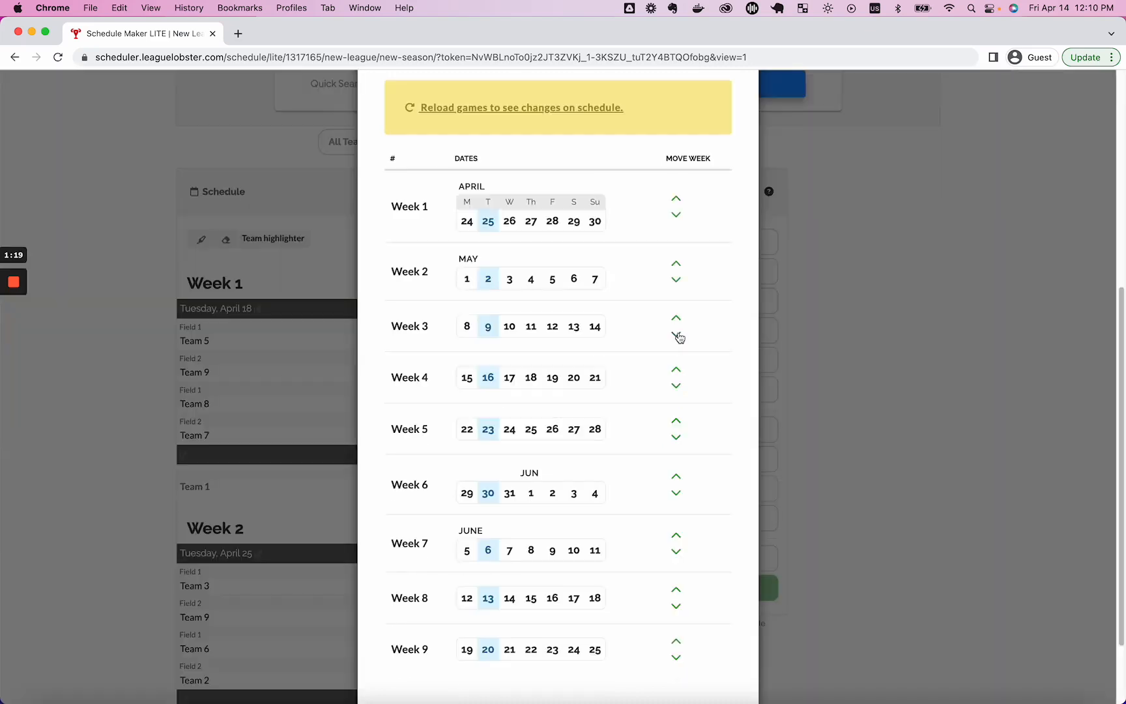
left_click(676, 282)
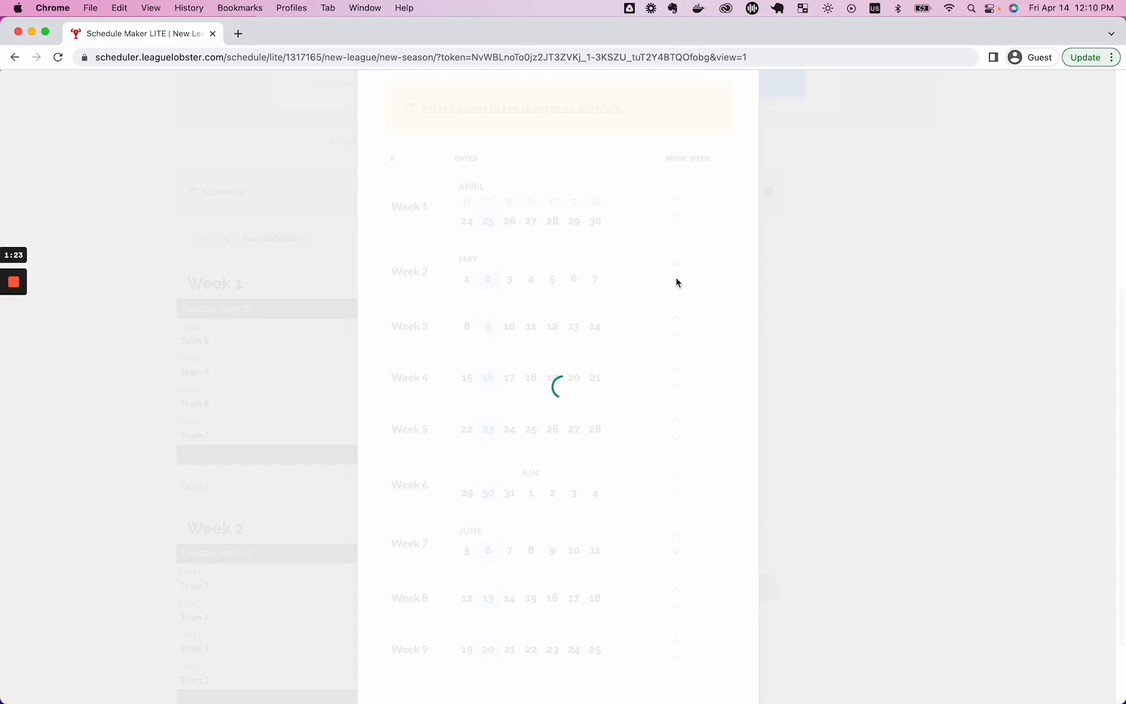
scroll(603, 321, "down", 4)
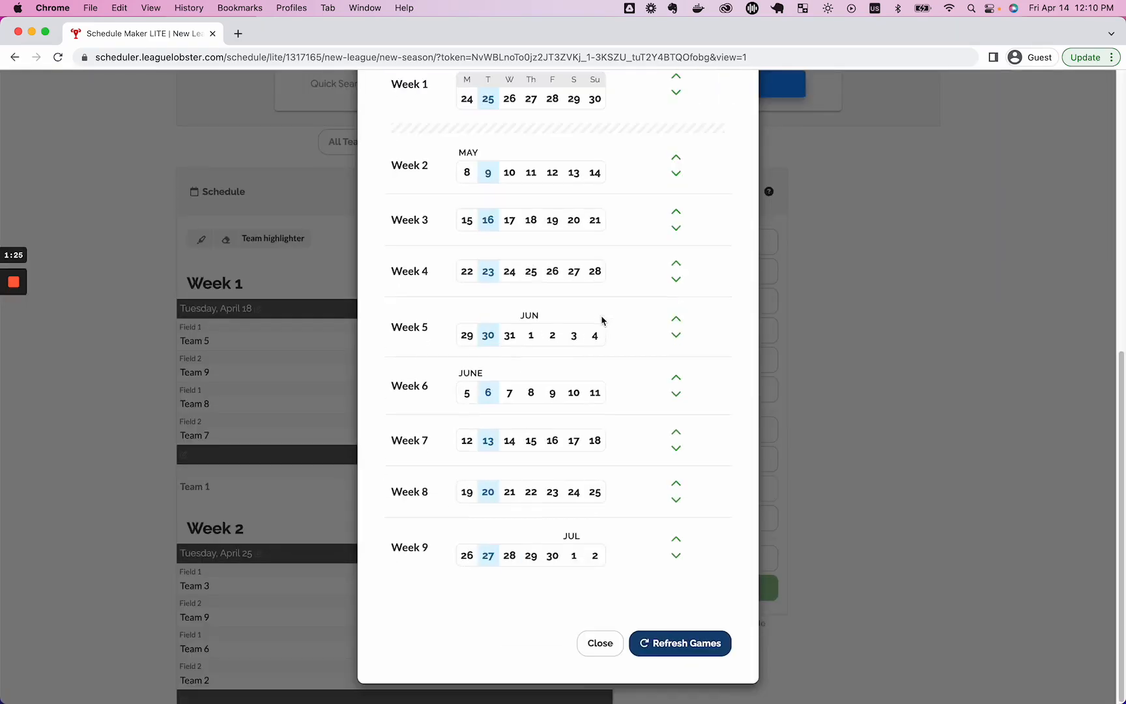
left_click(684, 640)
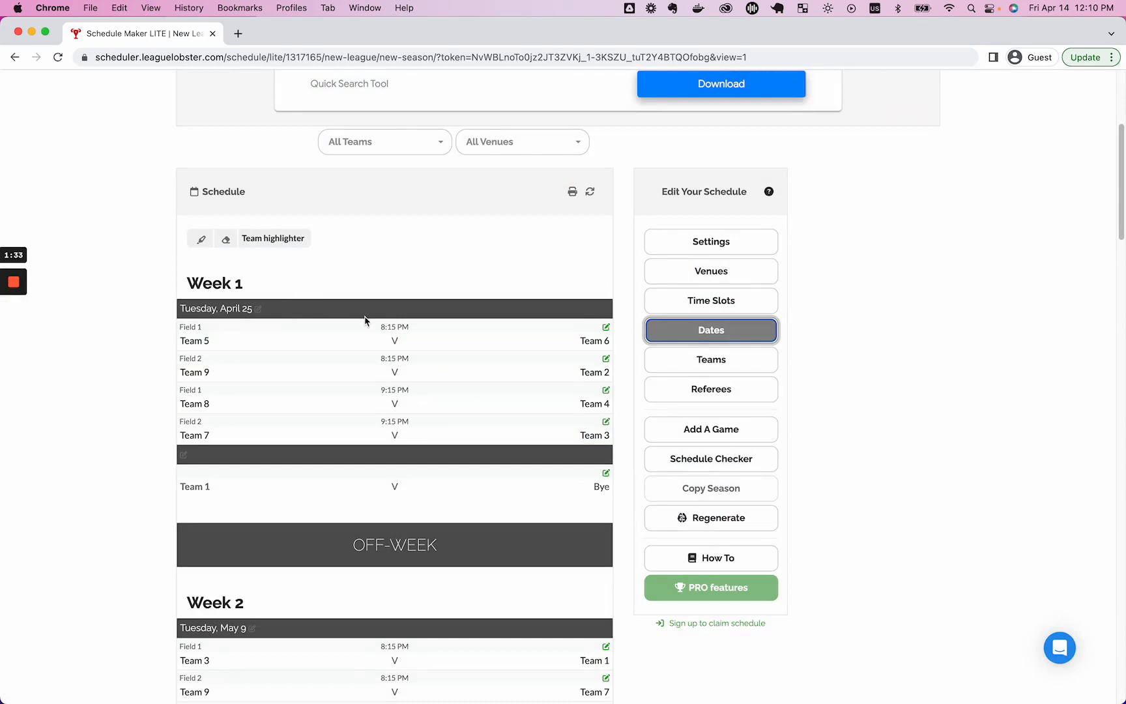
Move Week 1 to Tuesday, May 30, 2023, shifting all later games by the same amount.
left_click(257, 310)
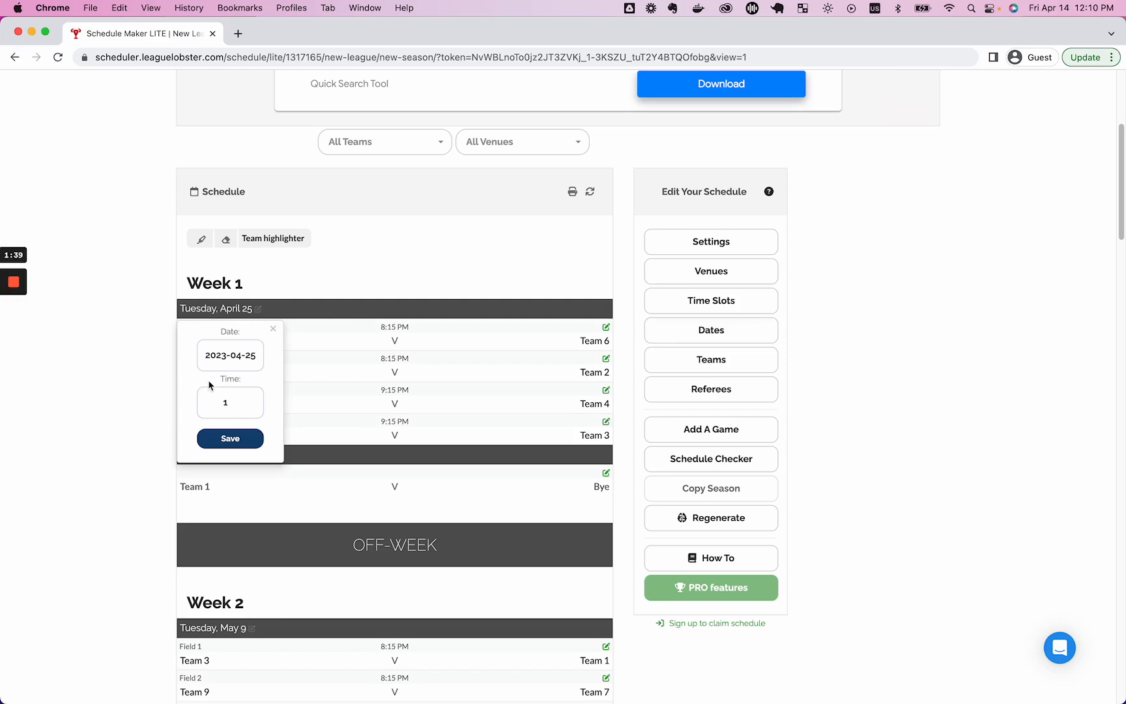
left_click(230, 358)
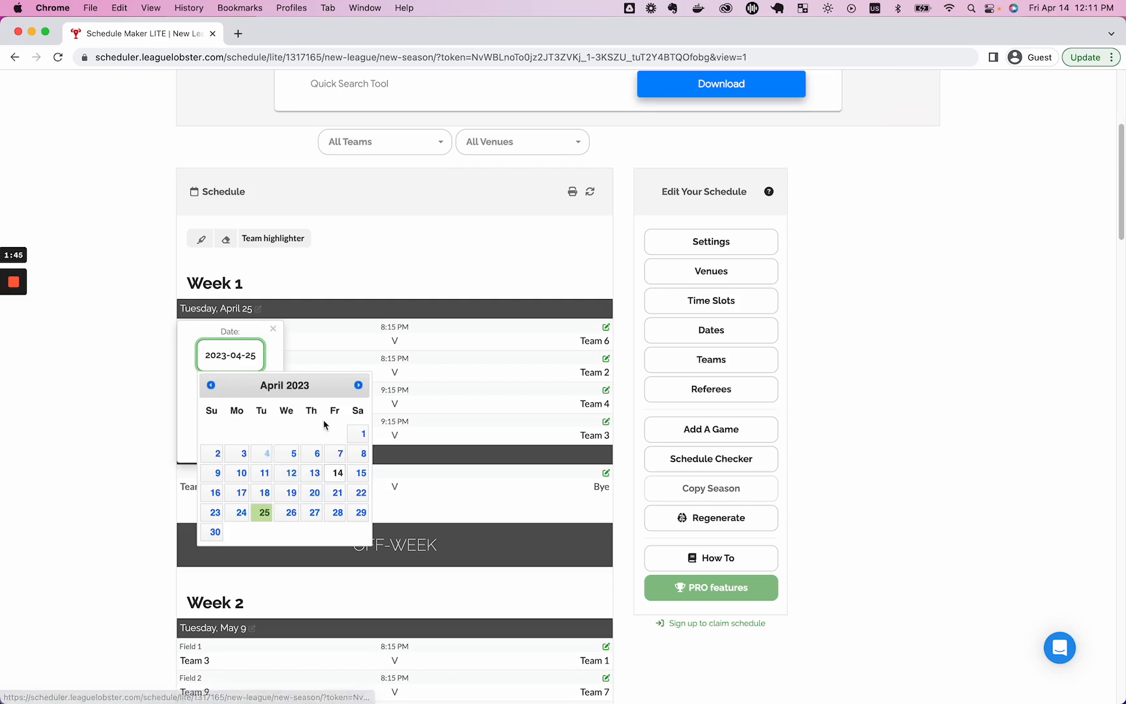
left_click(358, 385)
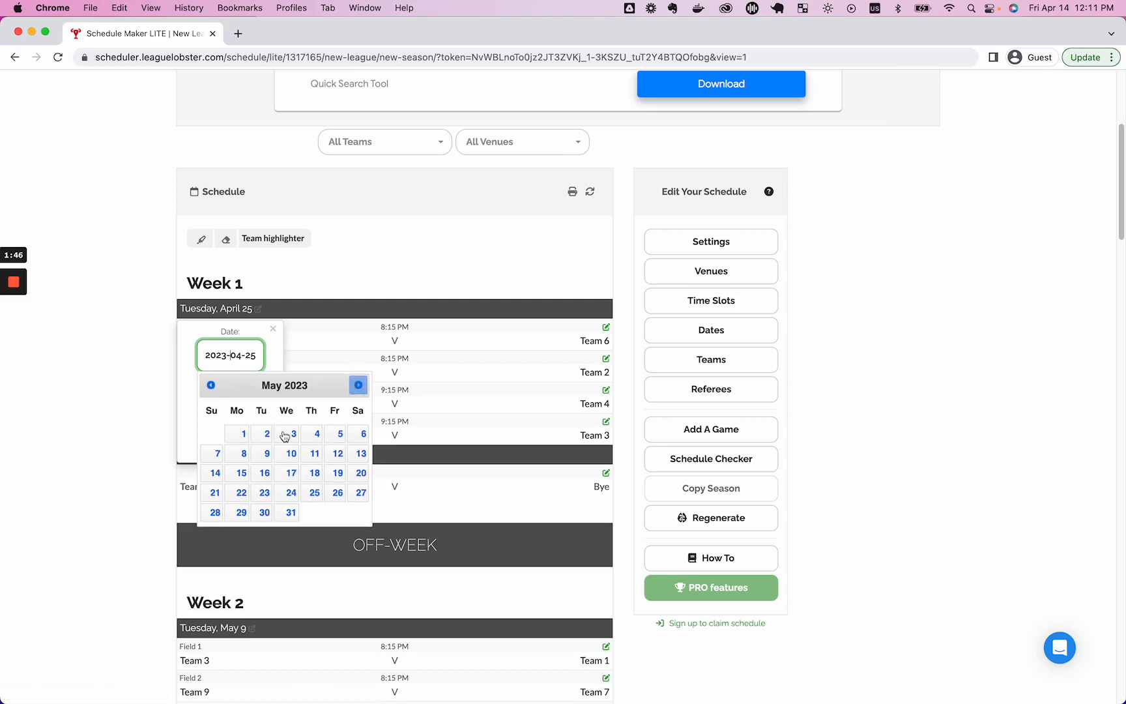
left_click(264, 512)
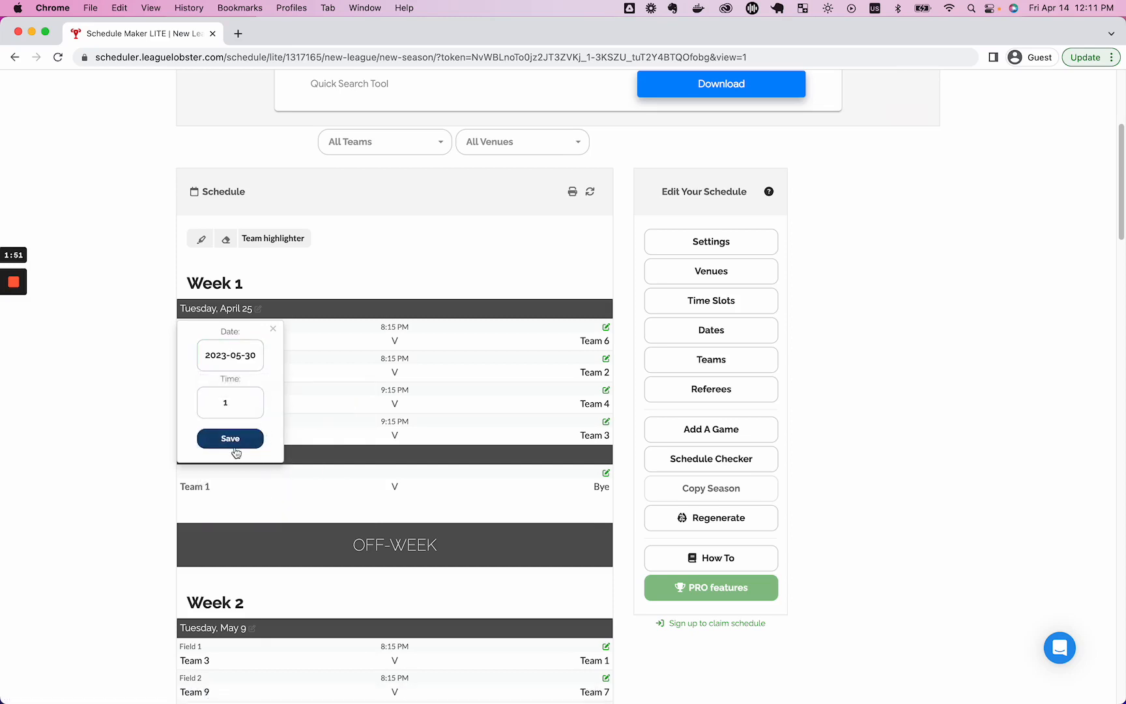
left_click(237, 440)
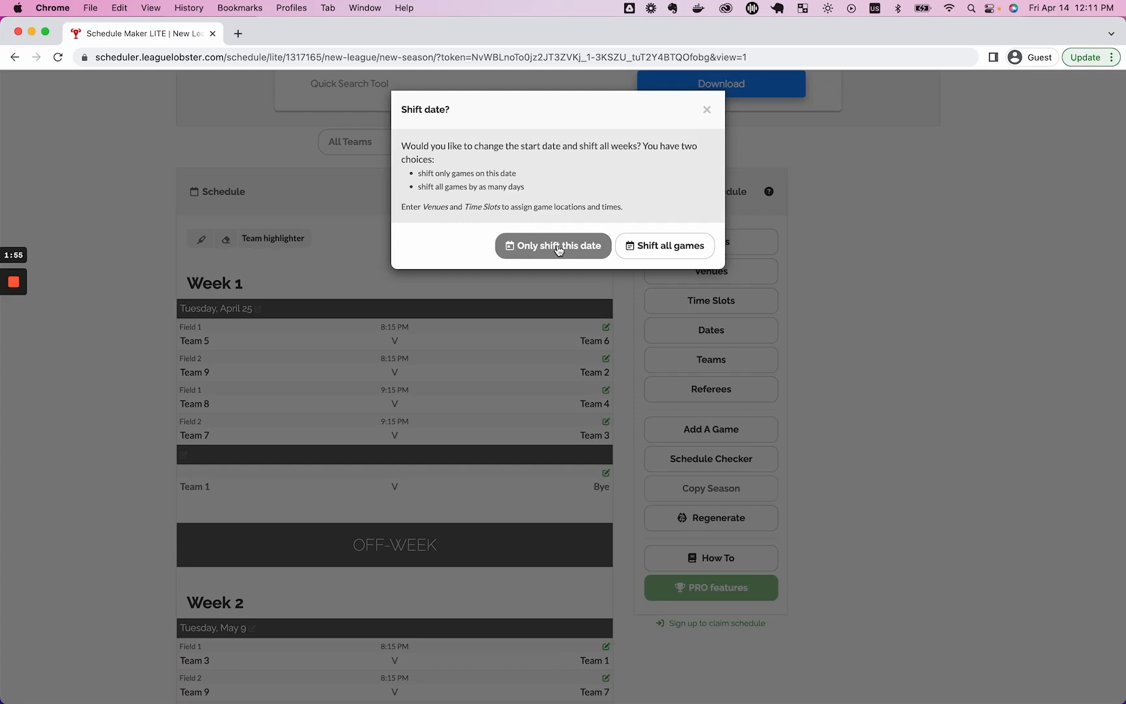
left_click(689, 247)
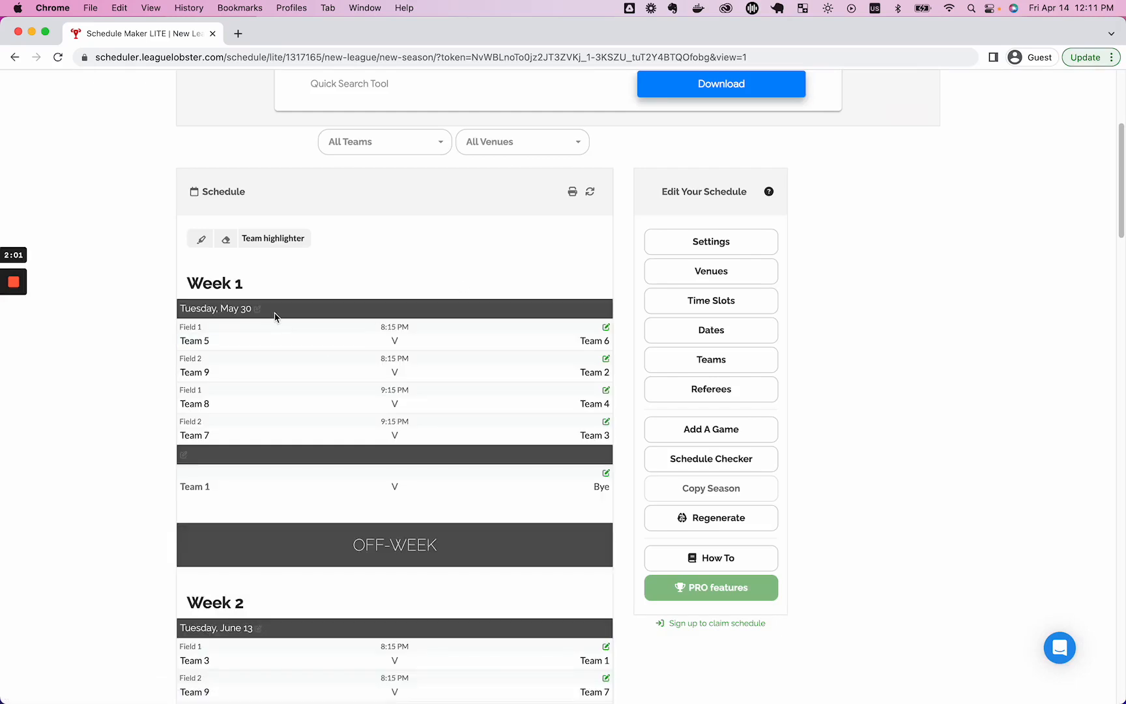
Delete Team 9 from the teams list and regenerate the schedule for eight teams.
scroll(276, 320, "down", 5)
scroll(306, 447, "up", 8)
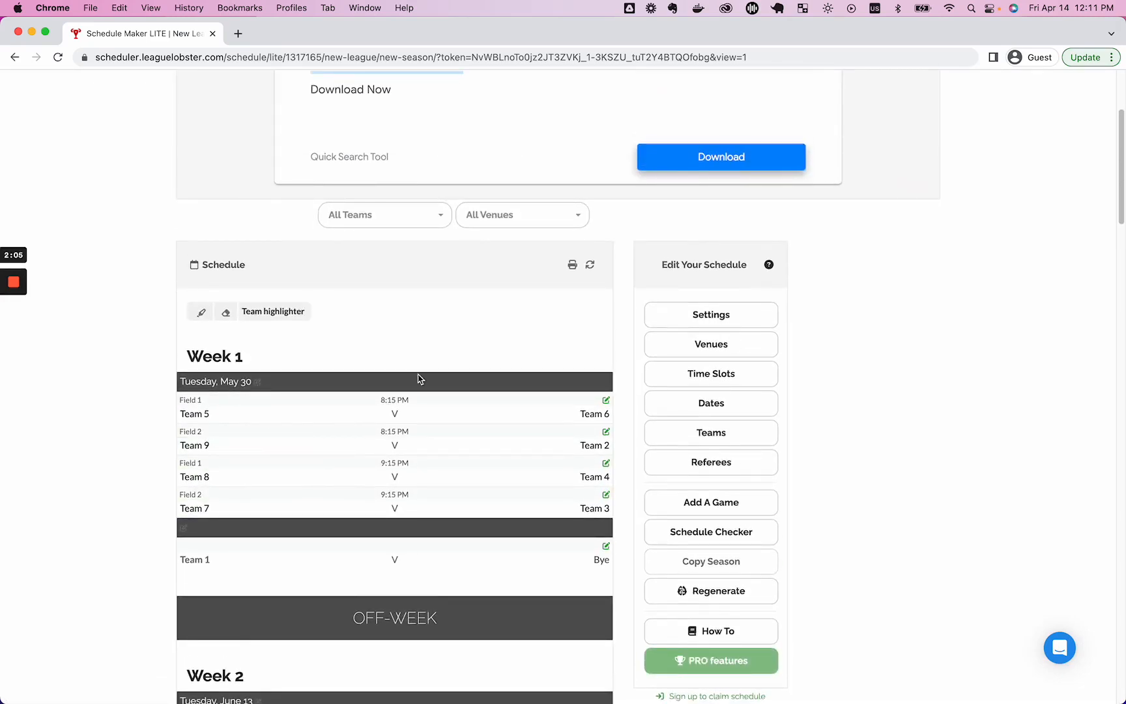
scroll(645, 388, "down", 1)
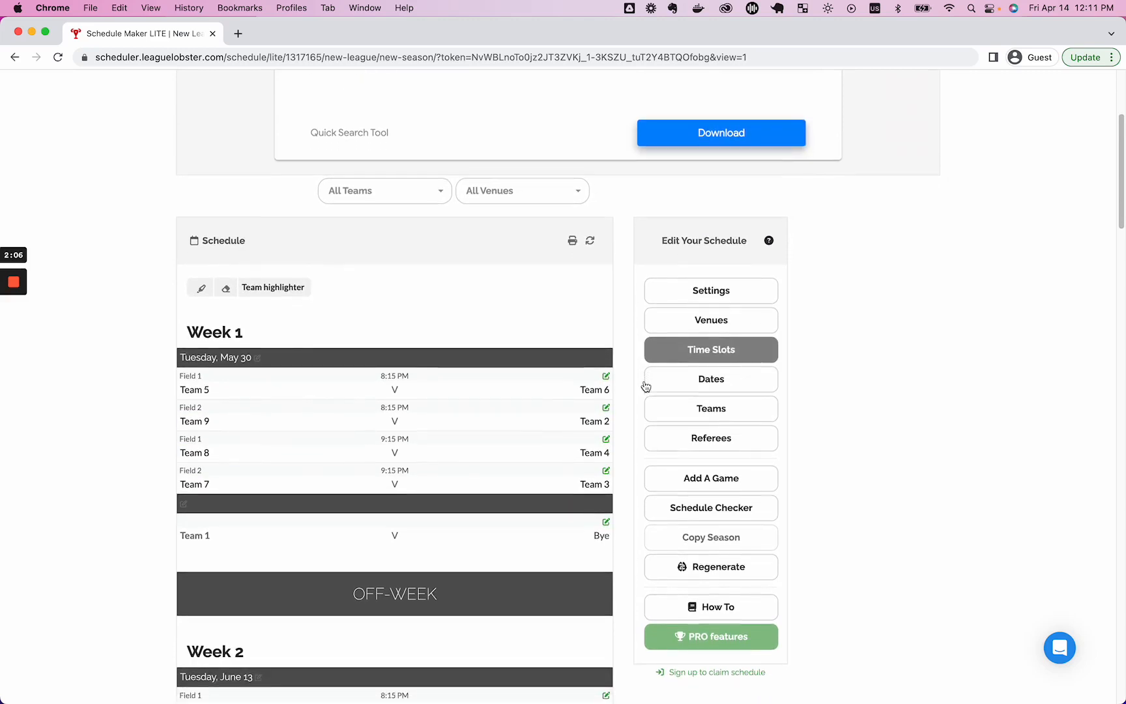
left_click(687, 410)
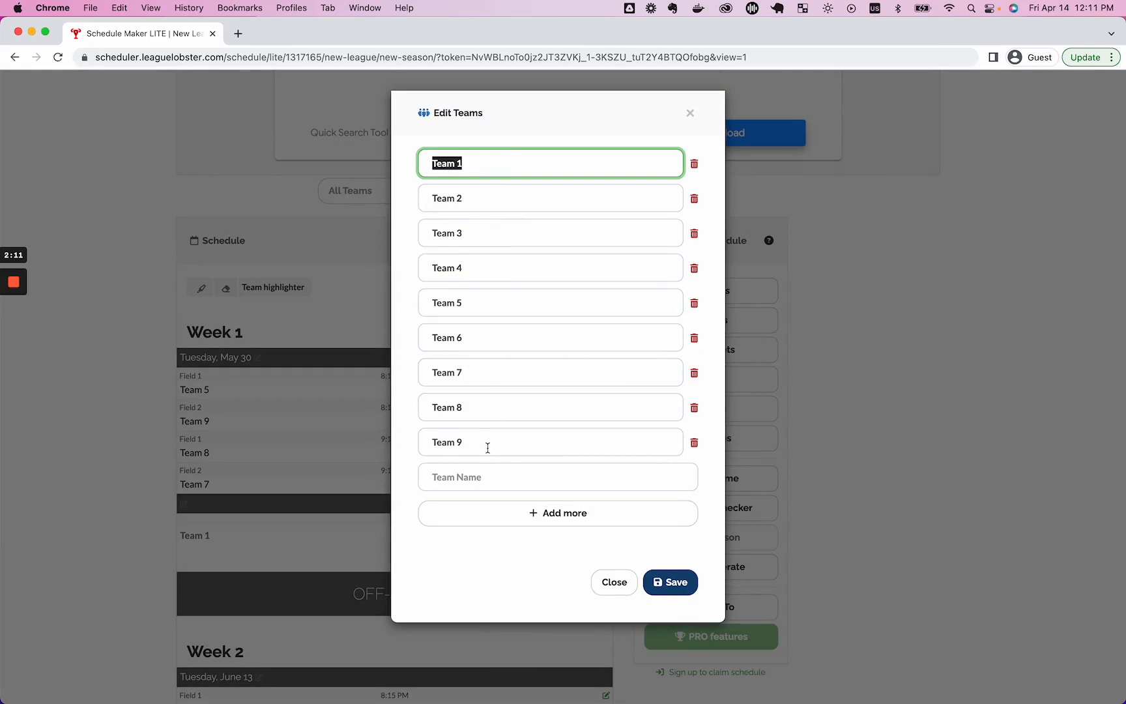
left_click(695, 446)
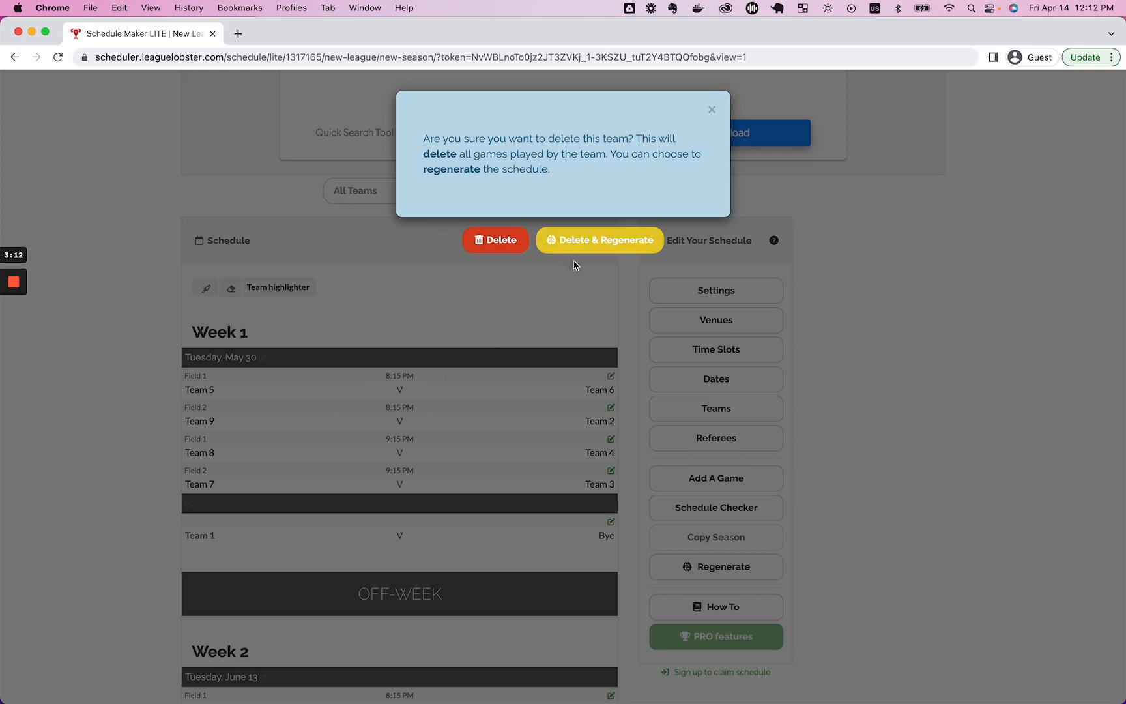
left_click(607, 249)
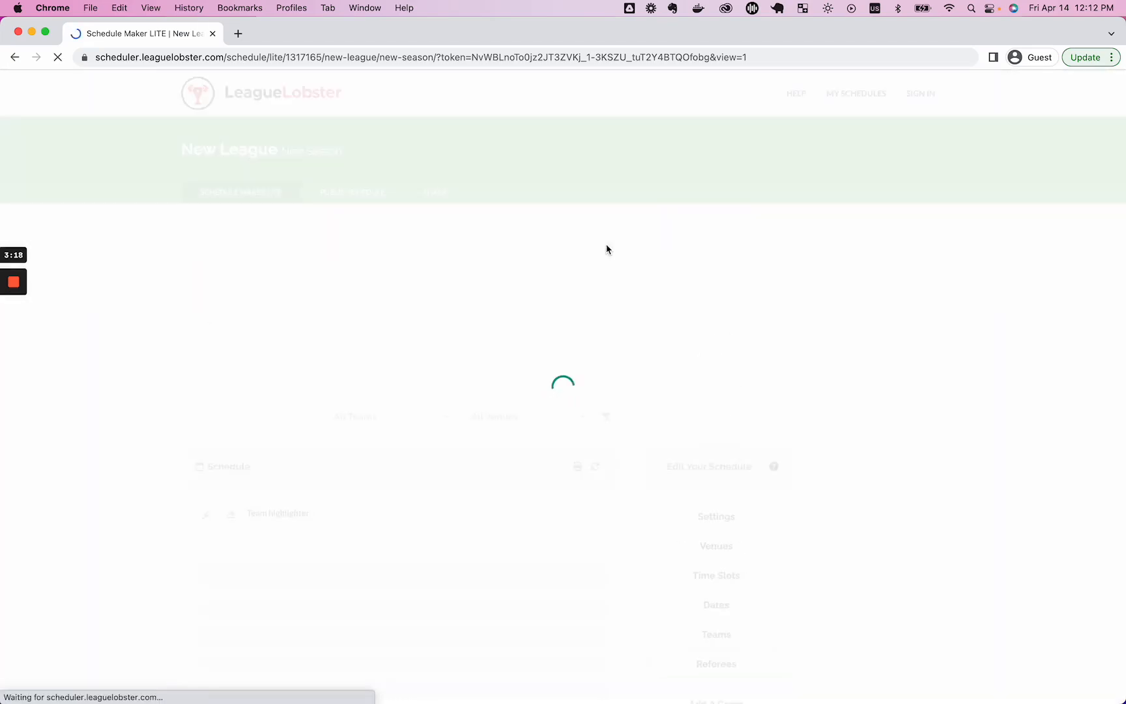
scroll(607, 249, "down", 10)
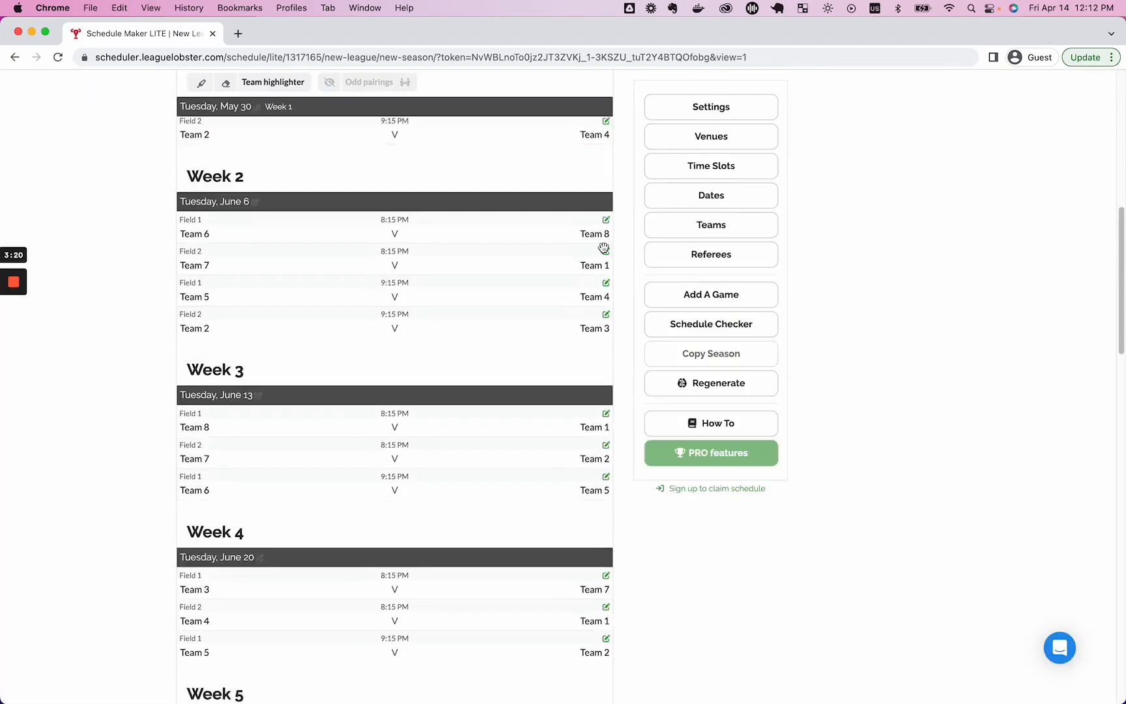
scroll(479, 372, "up", 3)
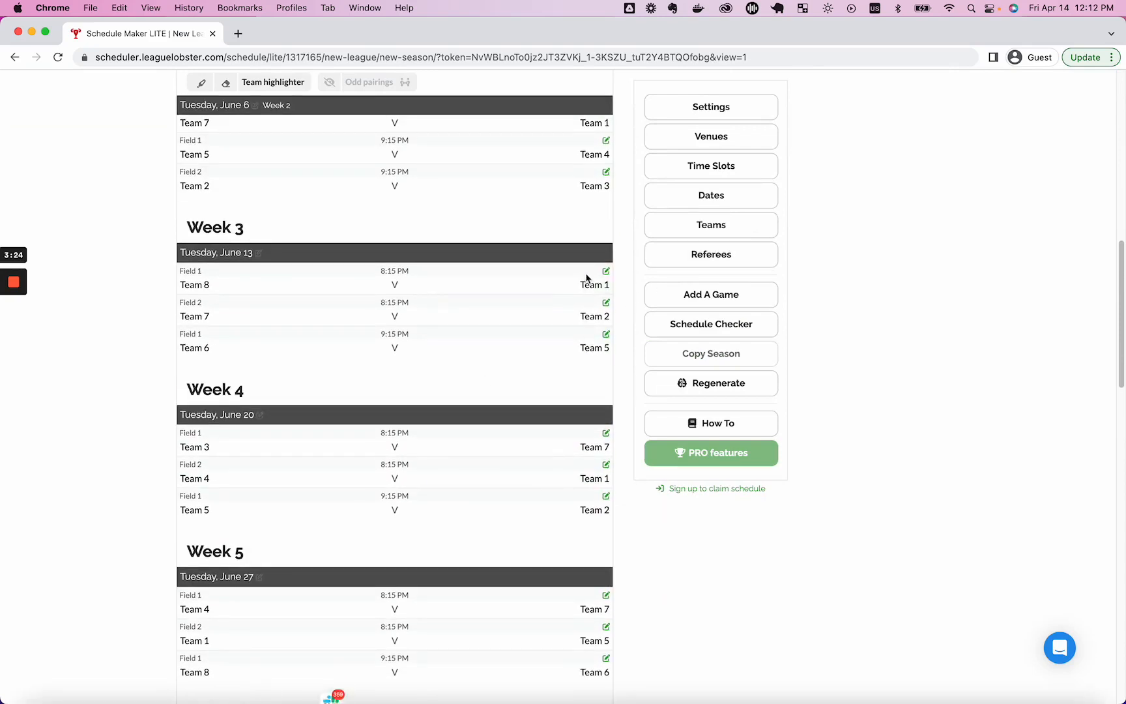
scroll(591, 276, "up", 3)
scroll(604, 251, "up", 3)
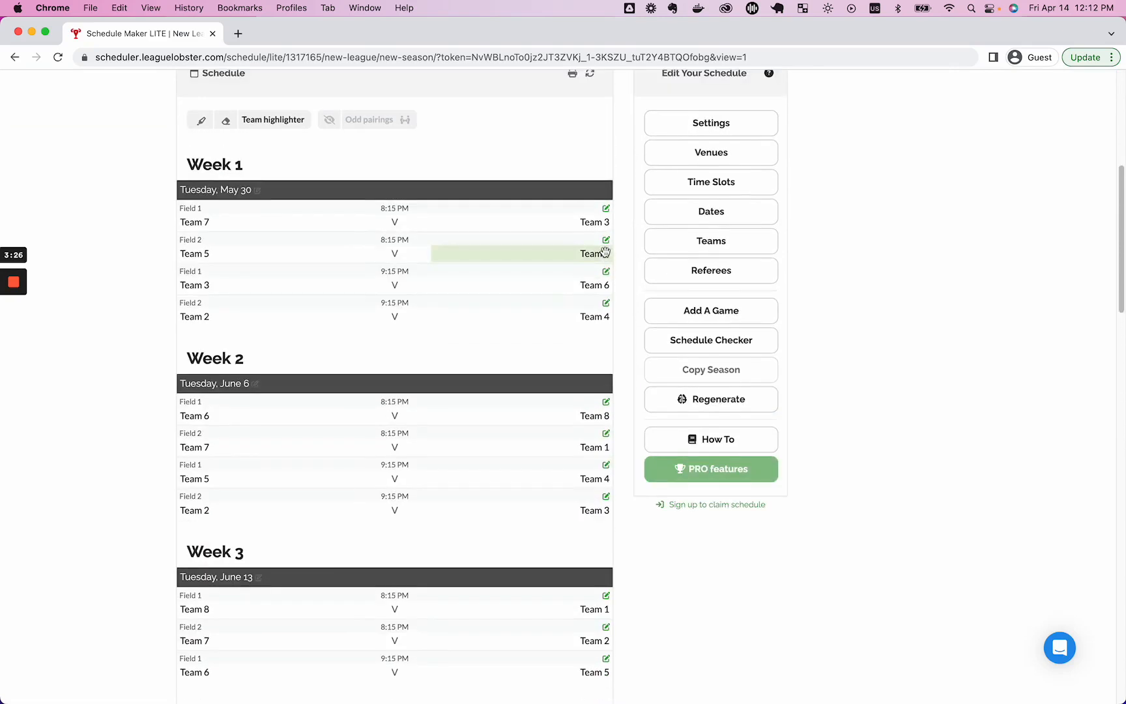
left_click(717, 336)
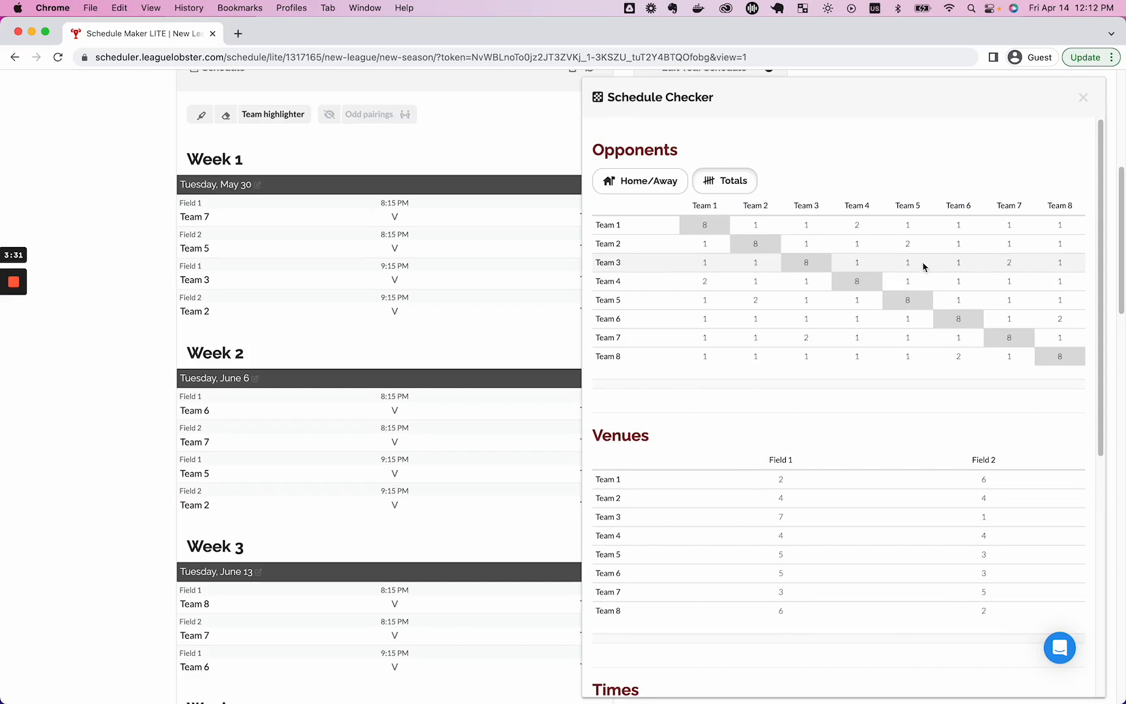
left_click(1082, 98)
scroll(689, 230, "up", 2)
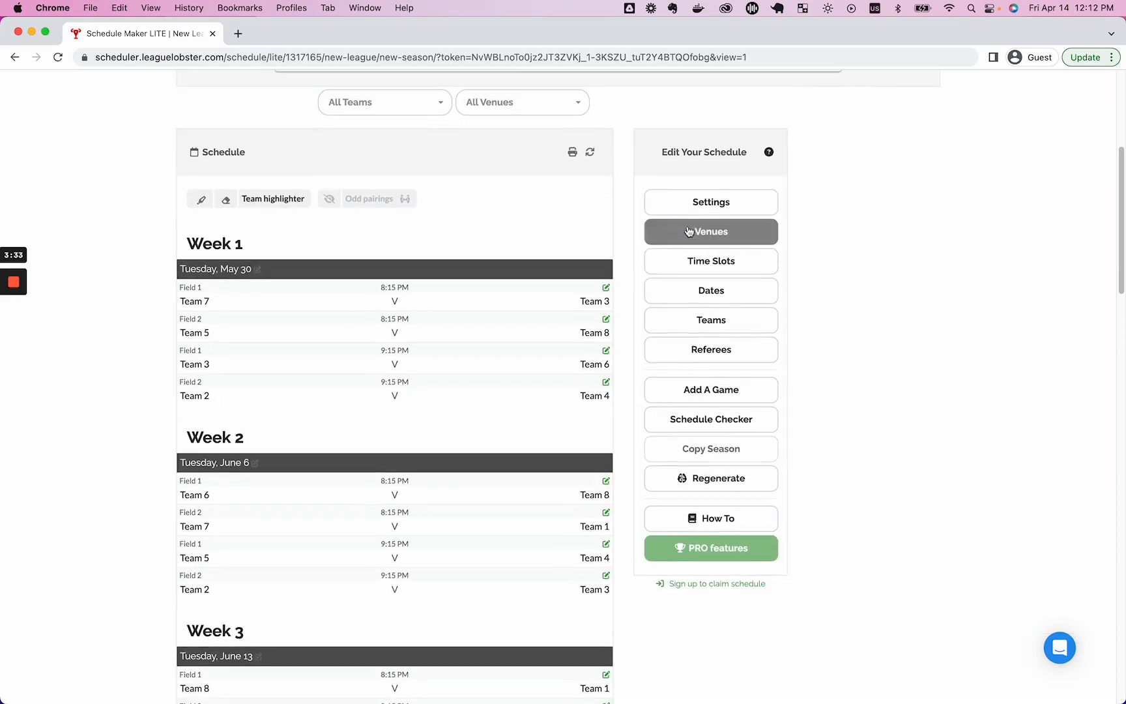
Set games per team to 7 and number of weeks to 7, then regenerate the schedule.
left_click(692, 202)
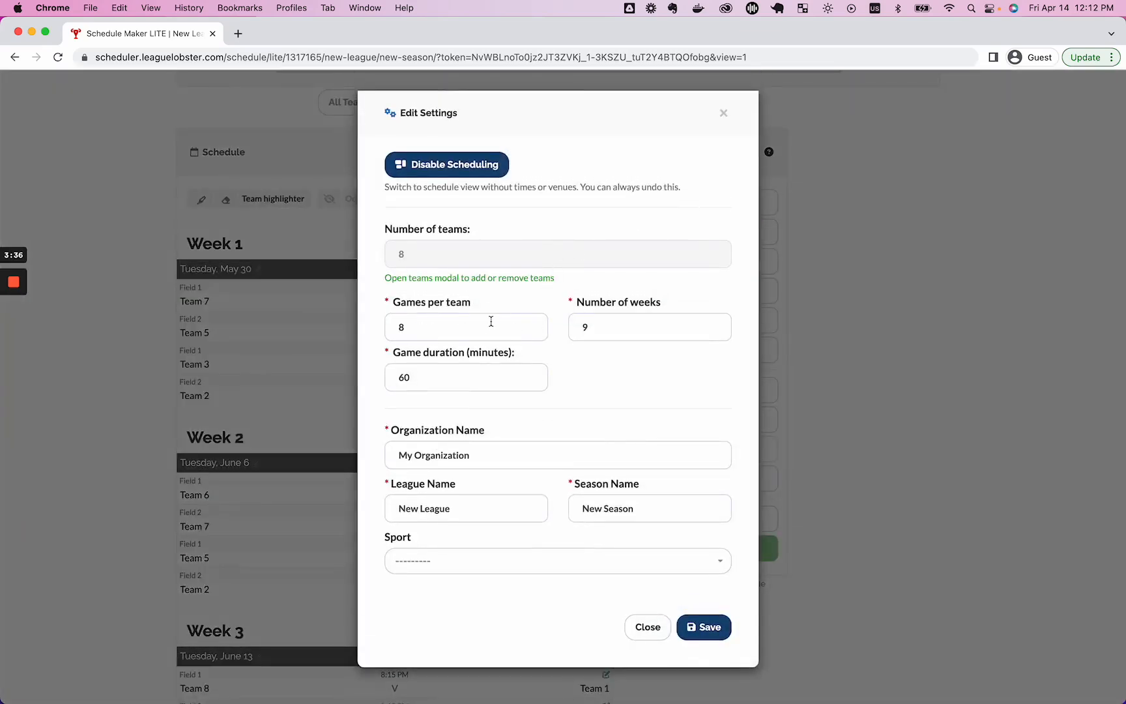
left_click(533, 330)
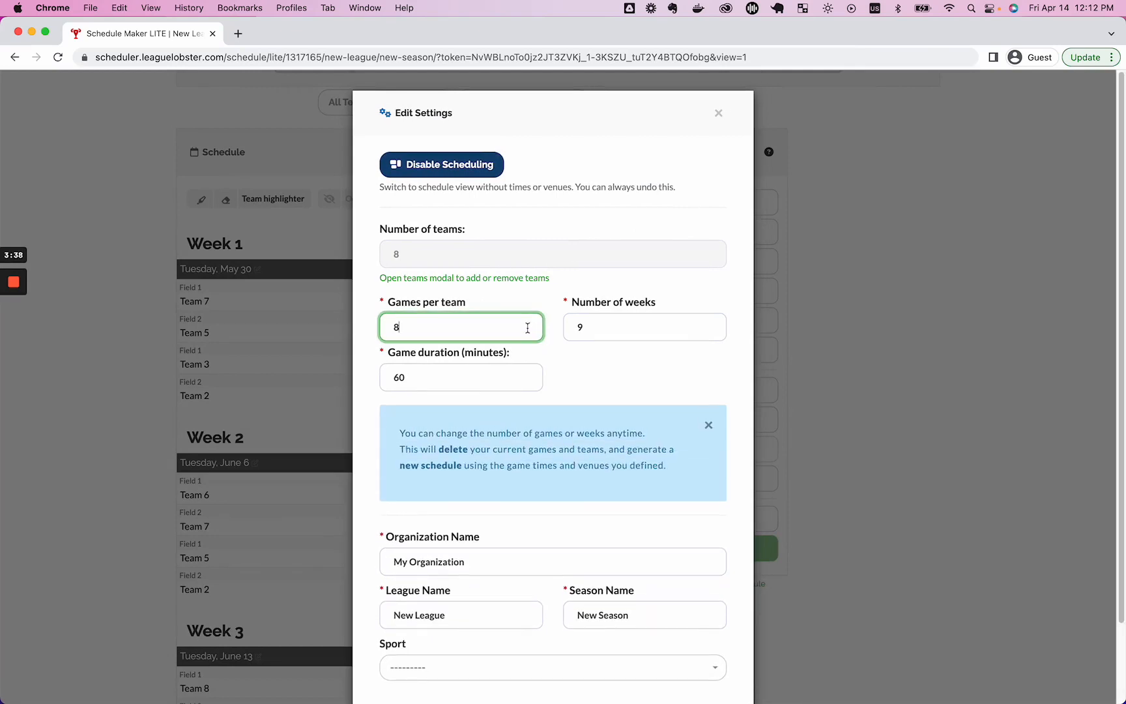
key("Tab")
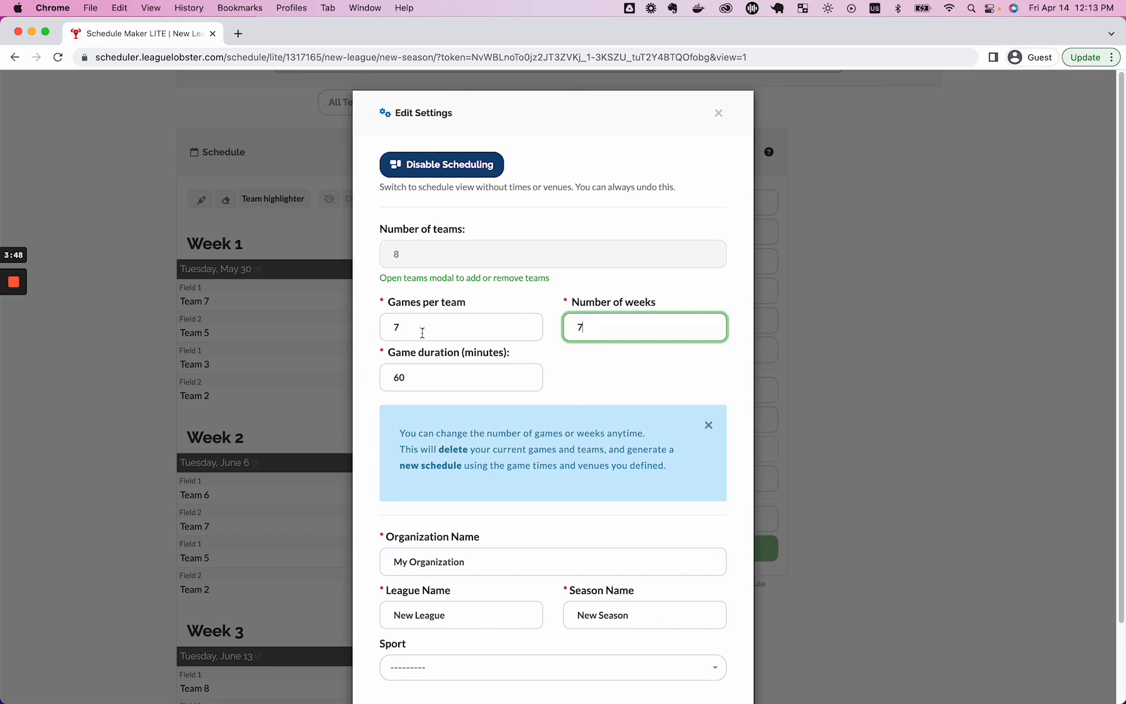
scroll(635, 365, "down", 3)
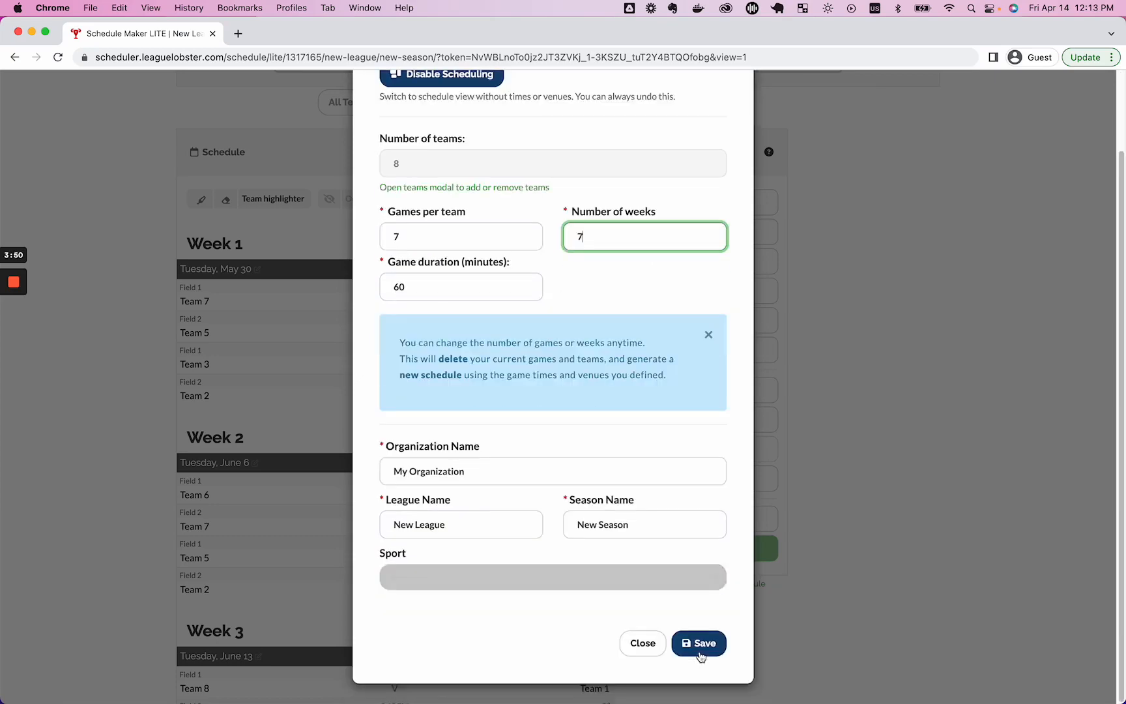
left_click(699, 653)
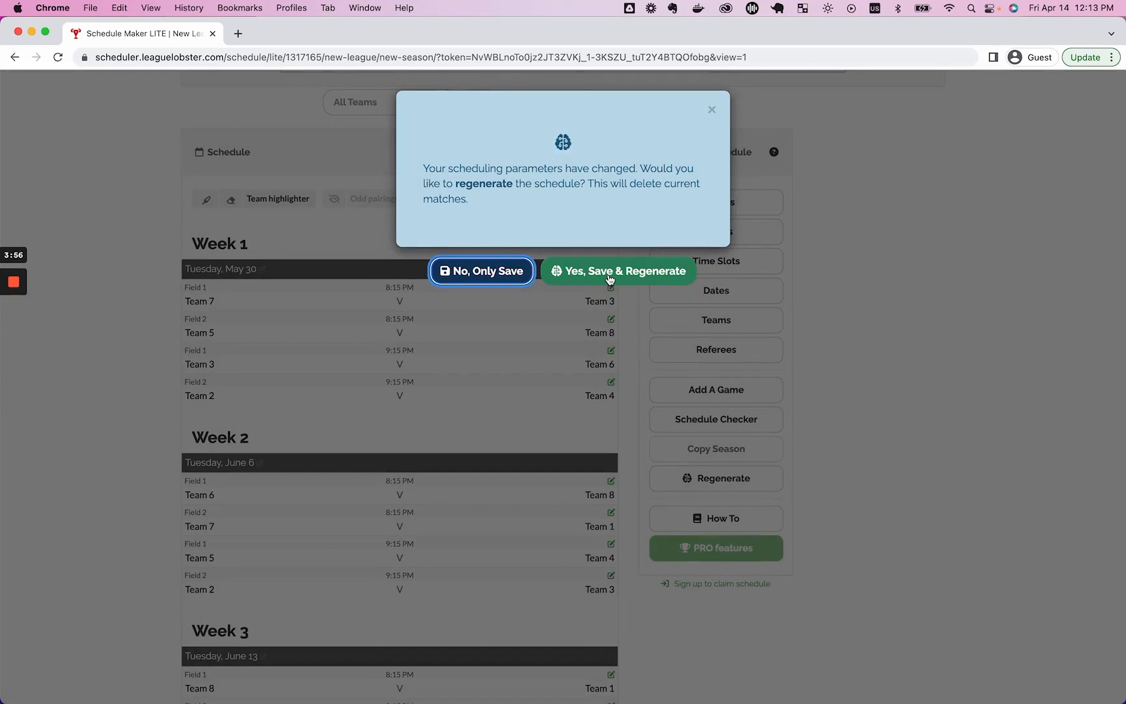
left_click(609, 273)
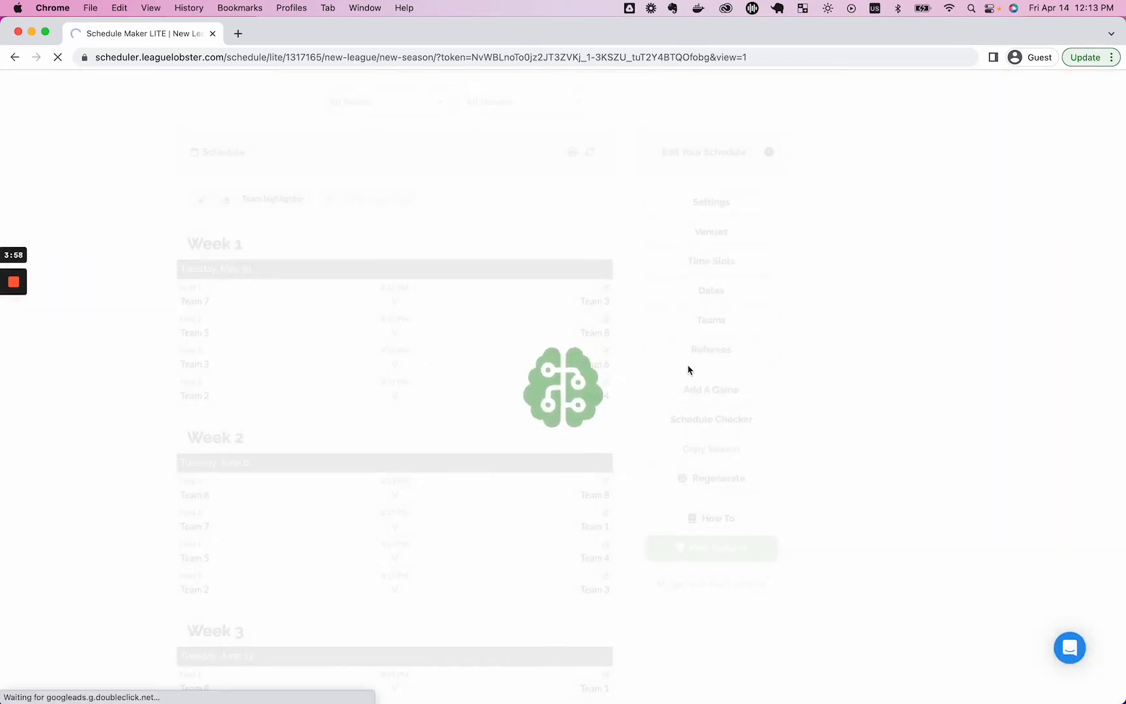
Open the Schedule Checker report for the regenerated schedule.
scroll(675, 366, "down", 10)
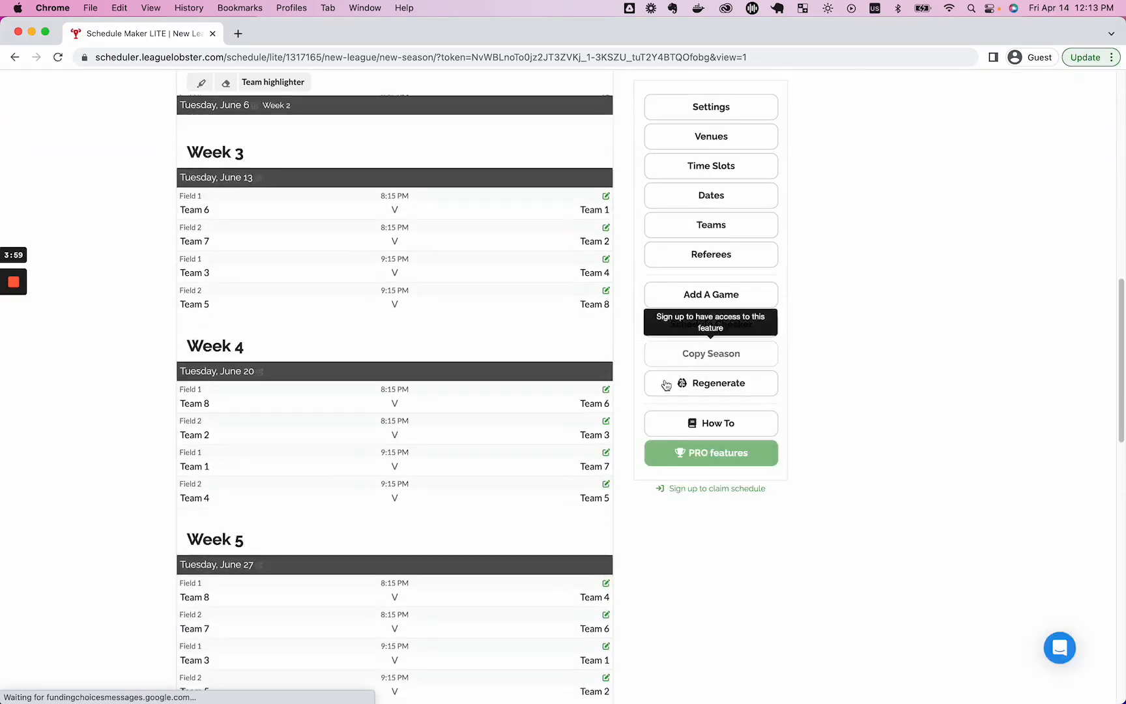
scroll(663, 387, "down", 5)
scroll(281, 244, "up", 20)
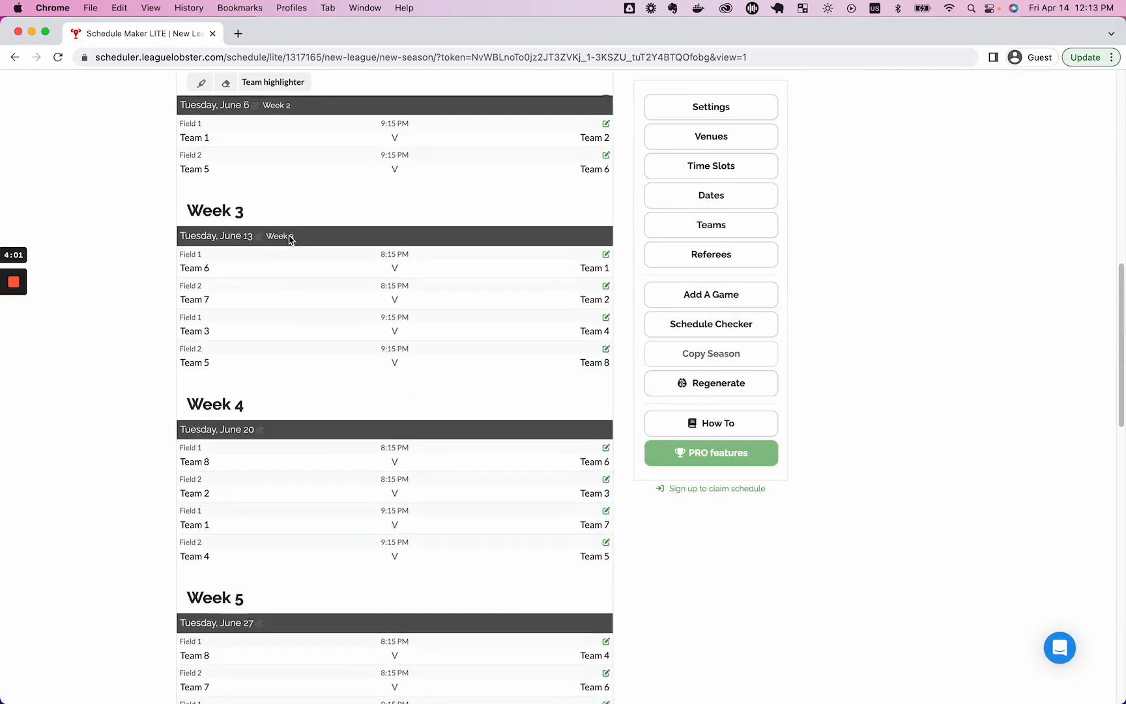
scroll(710, 508, "down", 2)
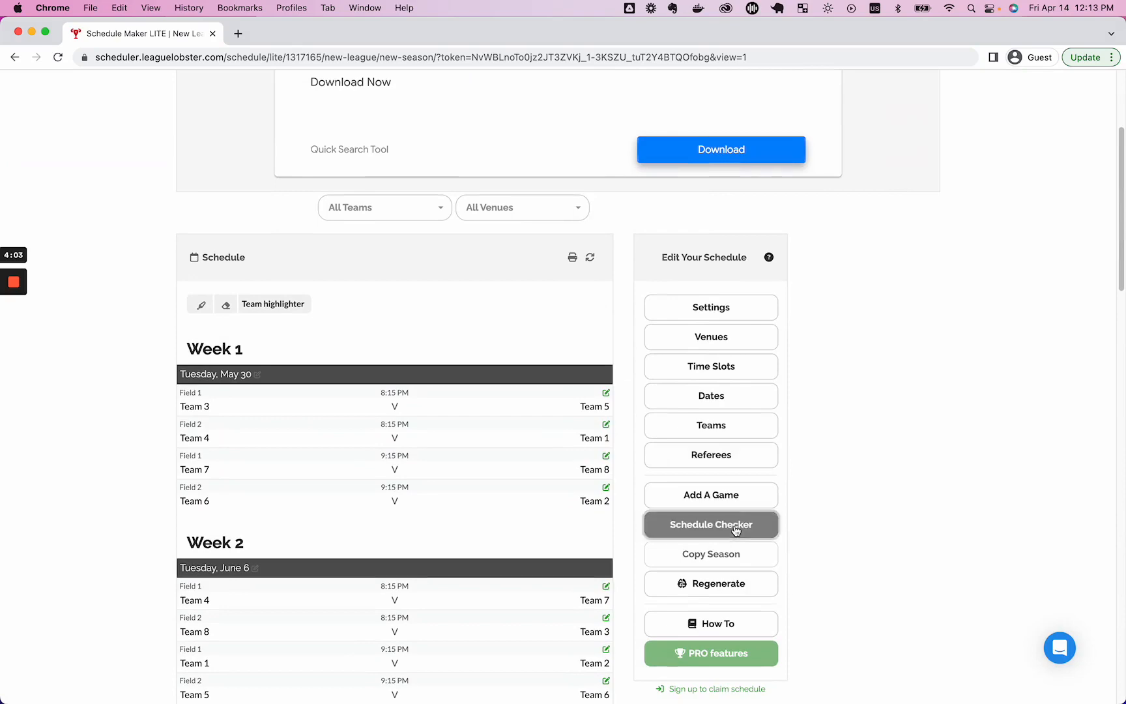
left_click(711, 524)
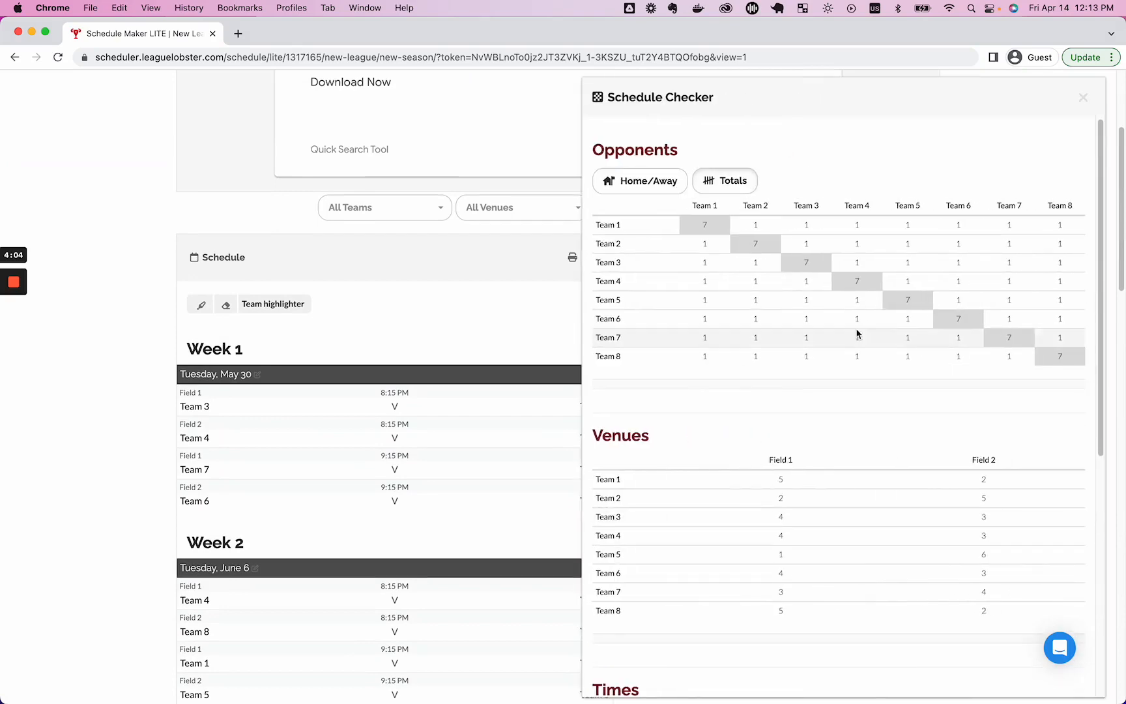
Close the Schedule Checker, review settings without saving, and view the public schedule.
left_click(1083, 97)
scroll(886, 456, "down", 3)
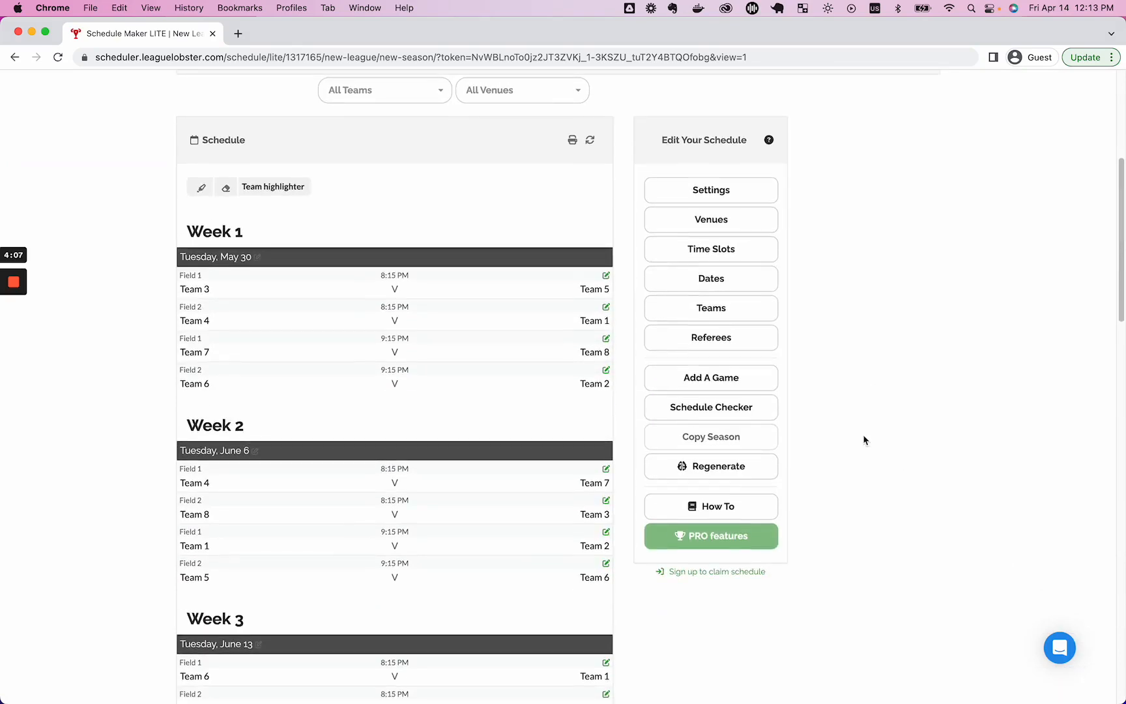
left_click(736, 194)
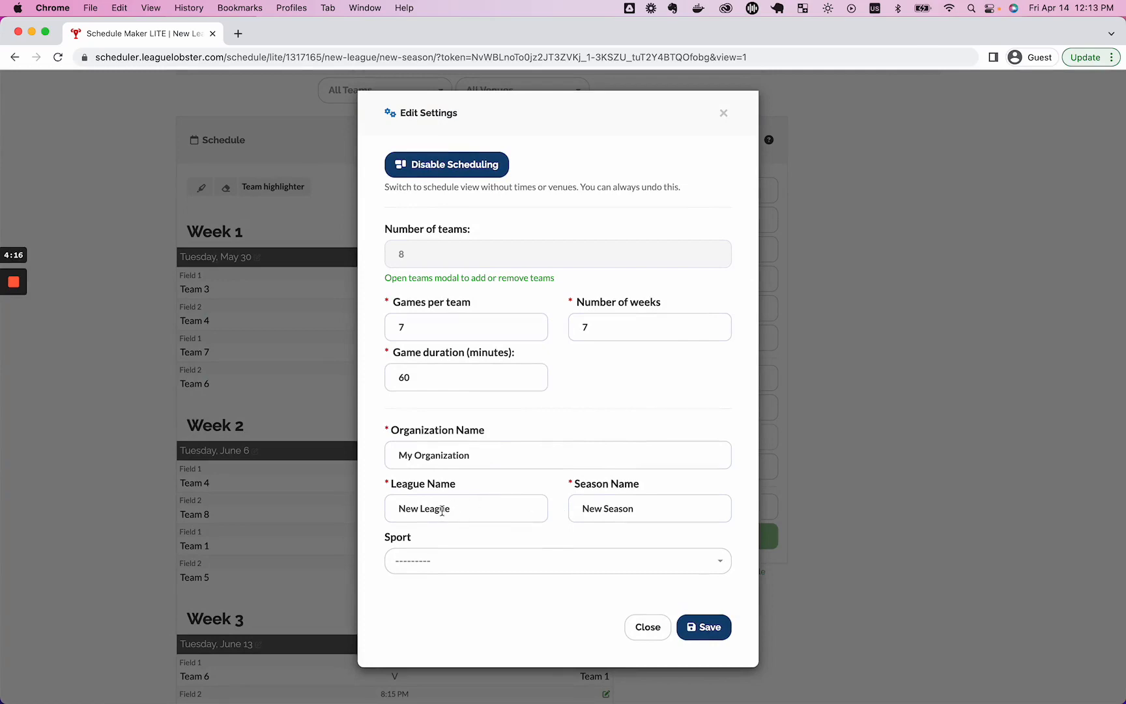
left_click(647, 626)
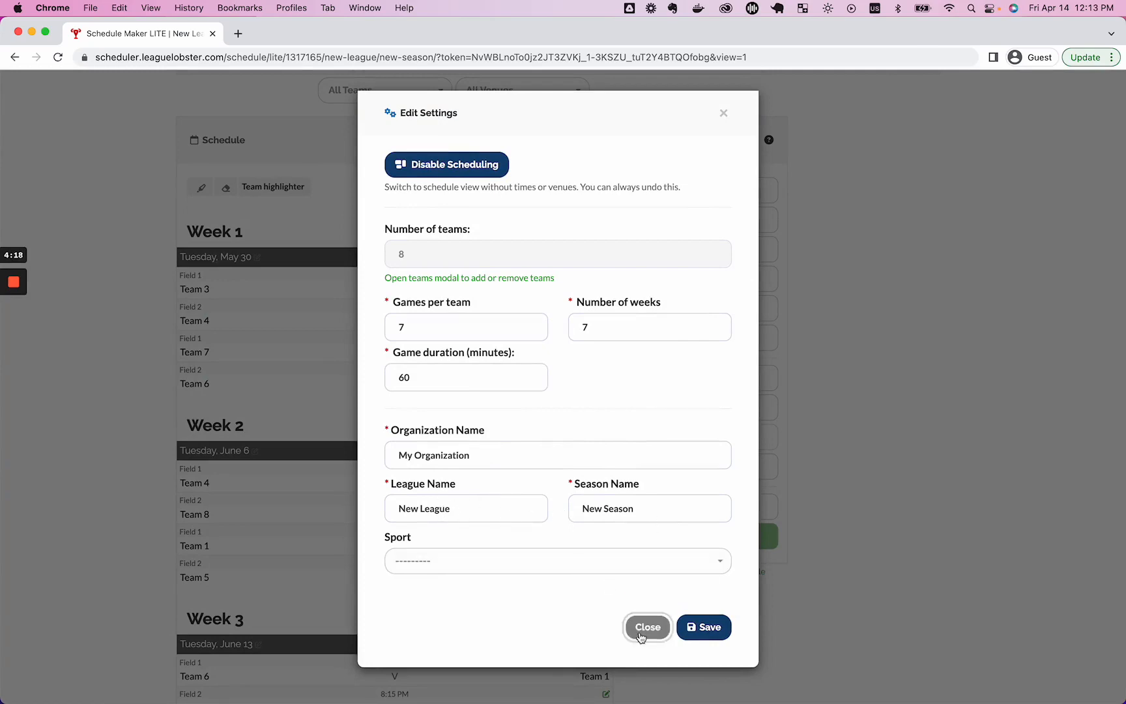
scroll(352, 391, "up", 3)
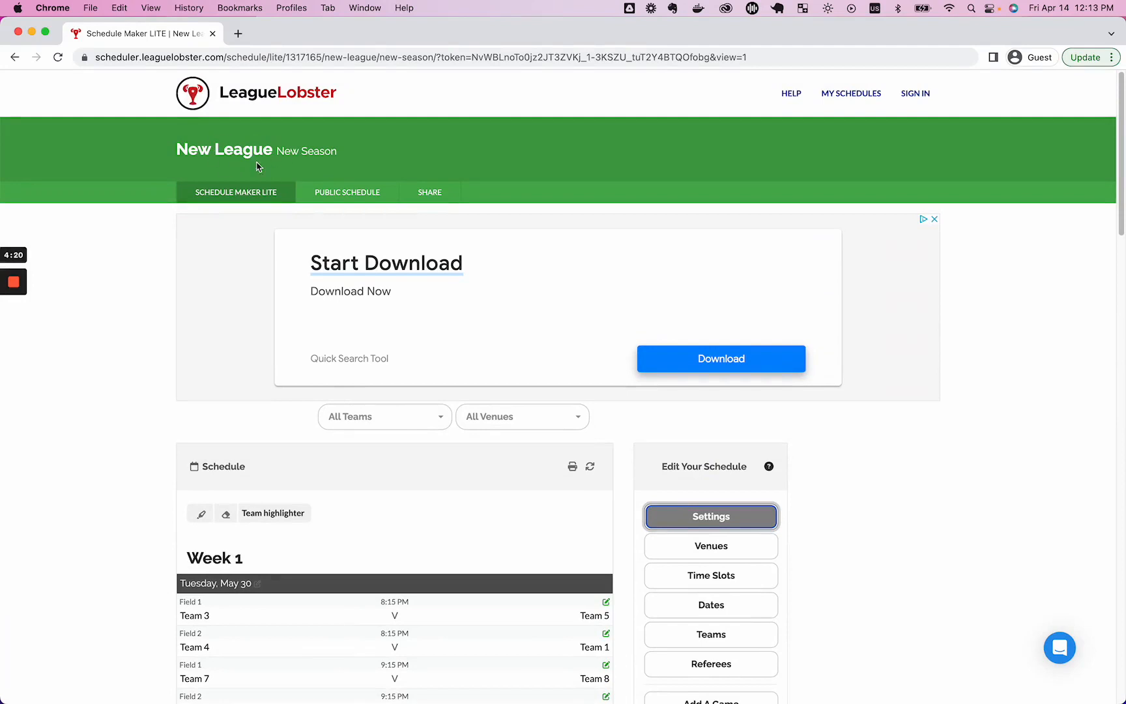
left_click(352, 195)
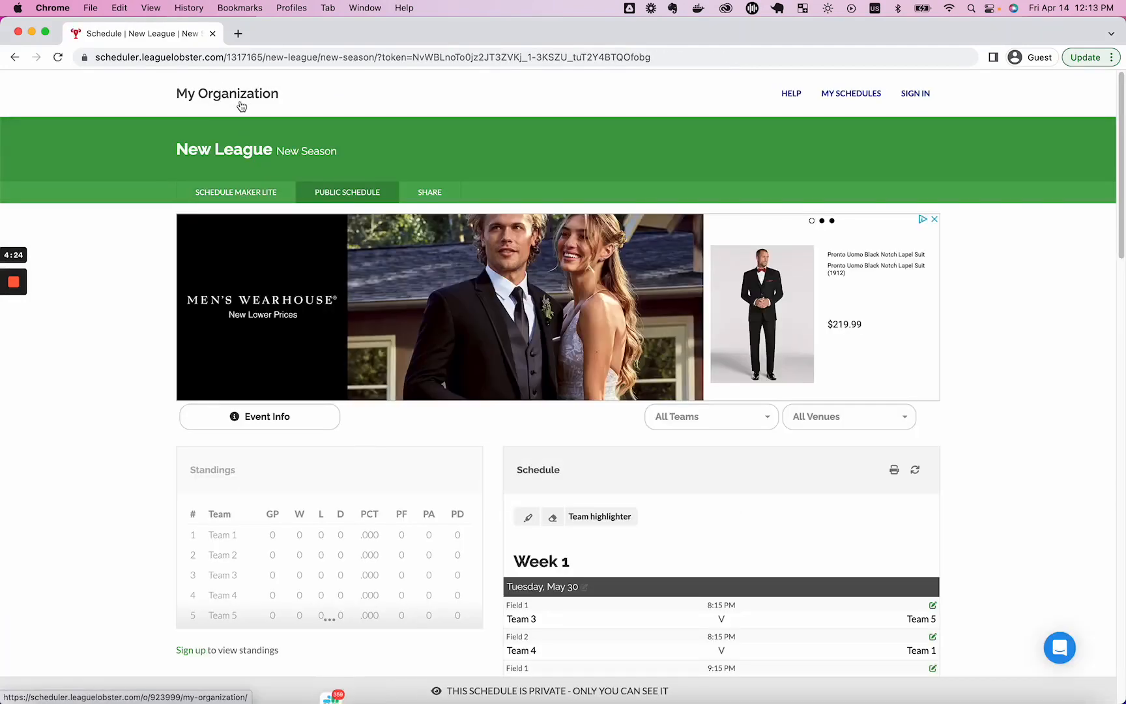
scroll(567, 309, "down", 3)
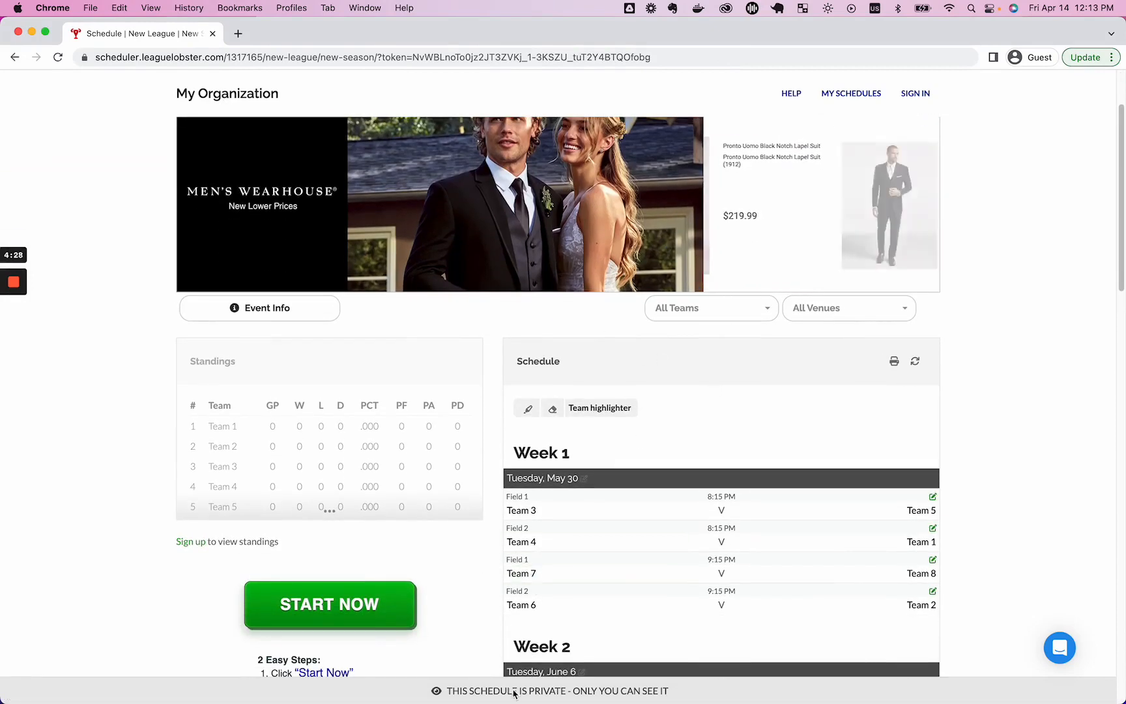
scroll(625, 499, "down", 5)
scroll(621, 498, "down", 2)
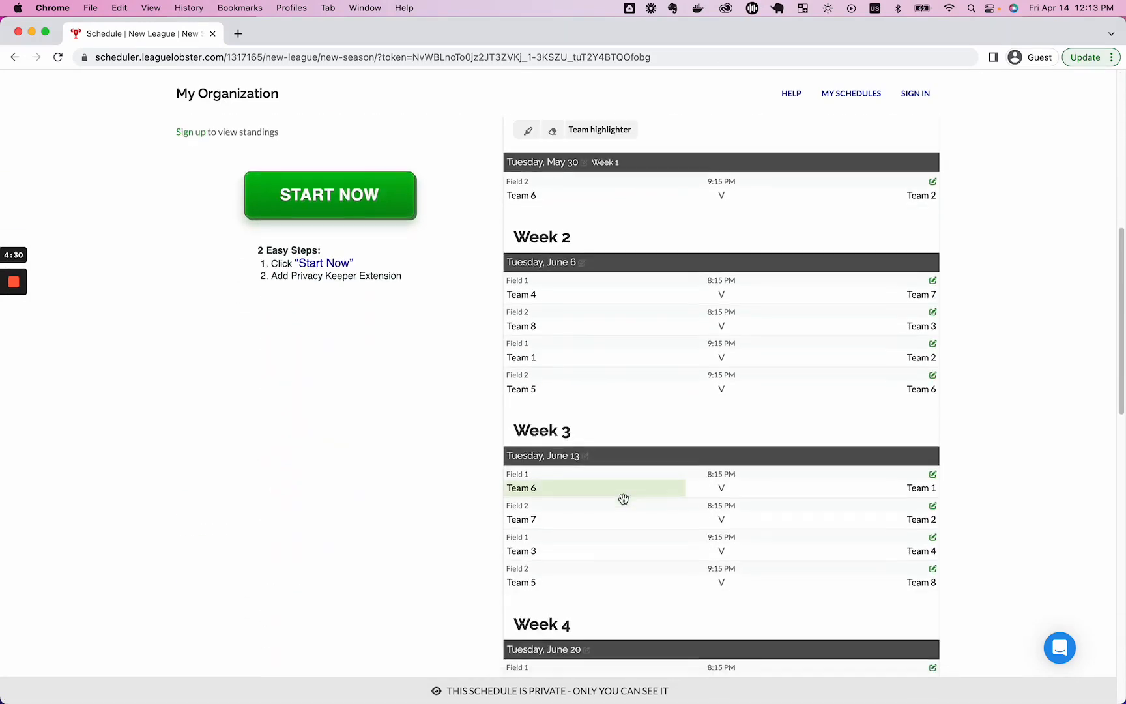
scroll(621, 498, "up", 10)
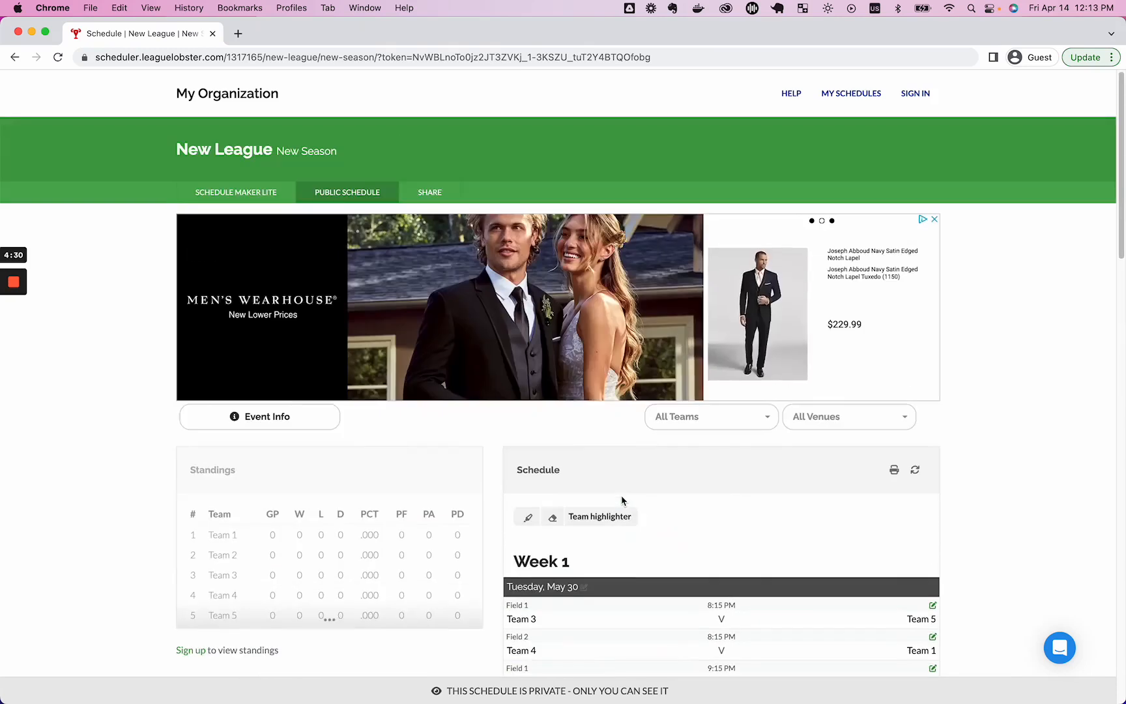
left_click(267, 193)
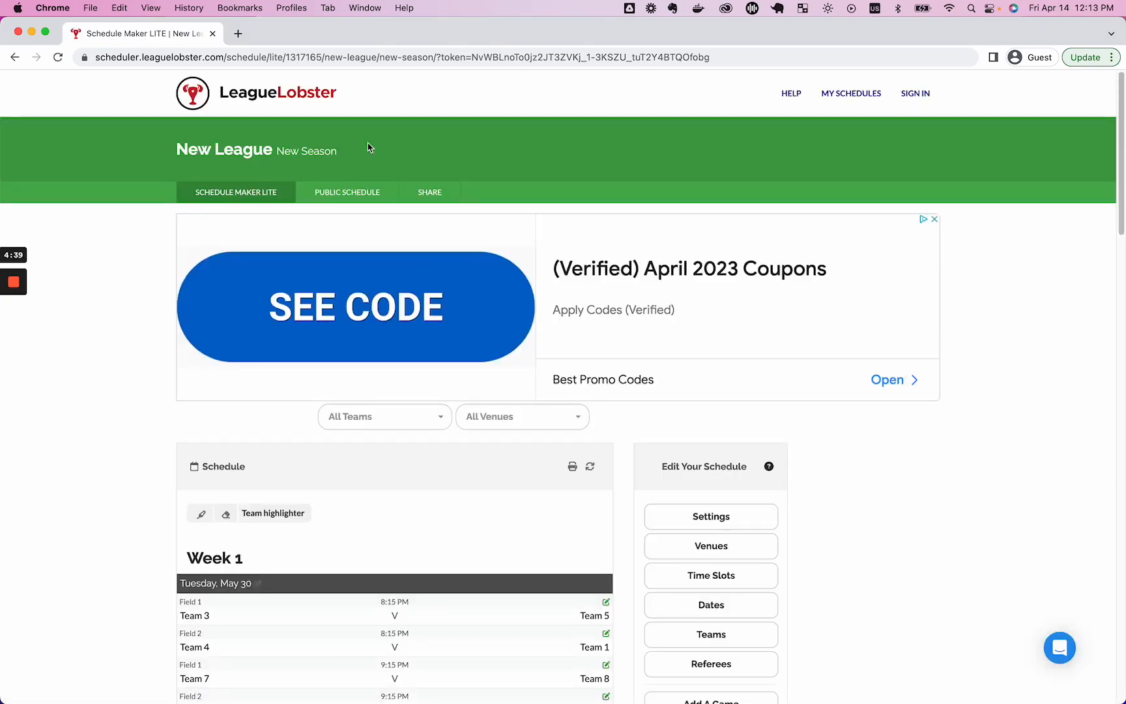
Add a referee named Referee 1 to the league's referee list.
scroll(756, 521, "down", 4)
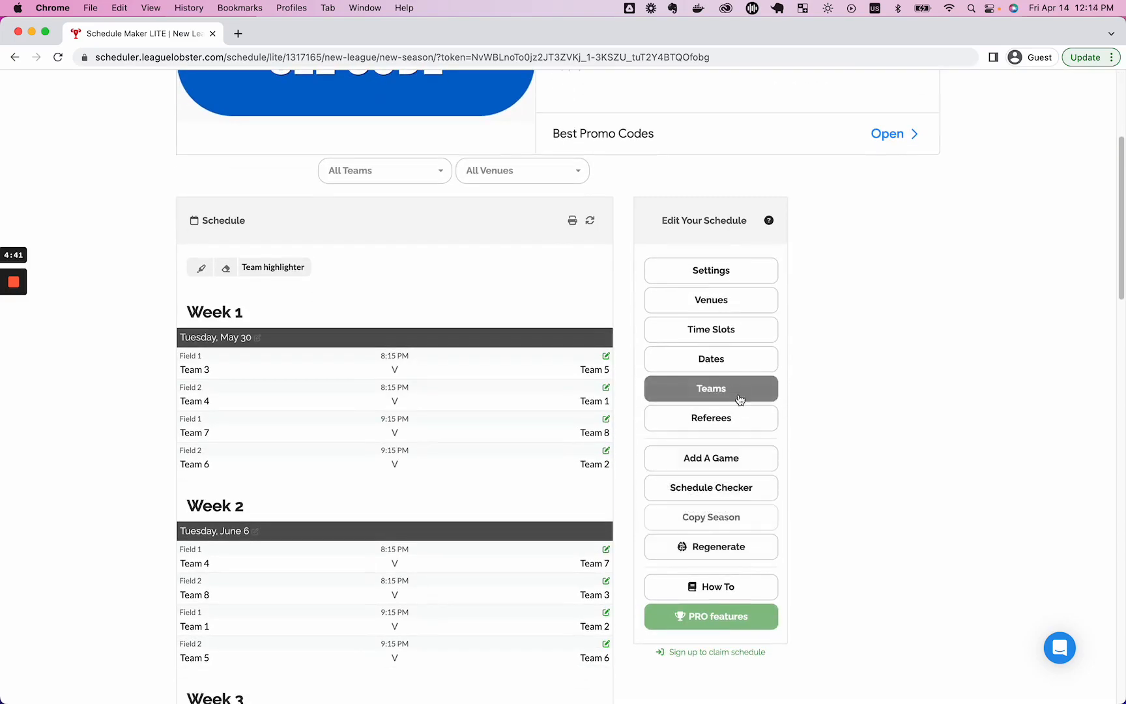
left_click(738, 422)
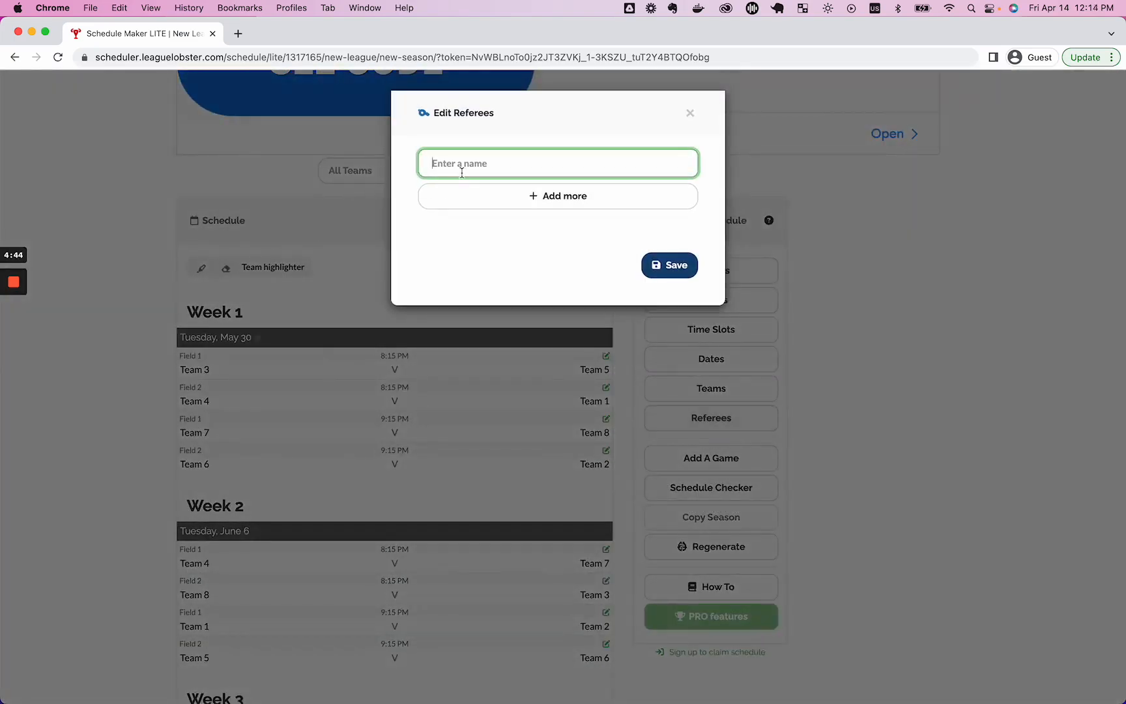
type("Referee 1")
left_click(651, 265)
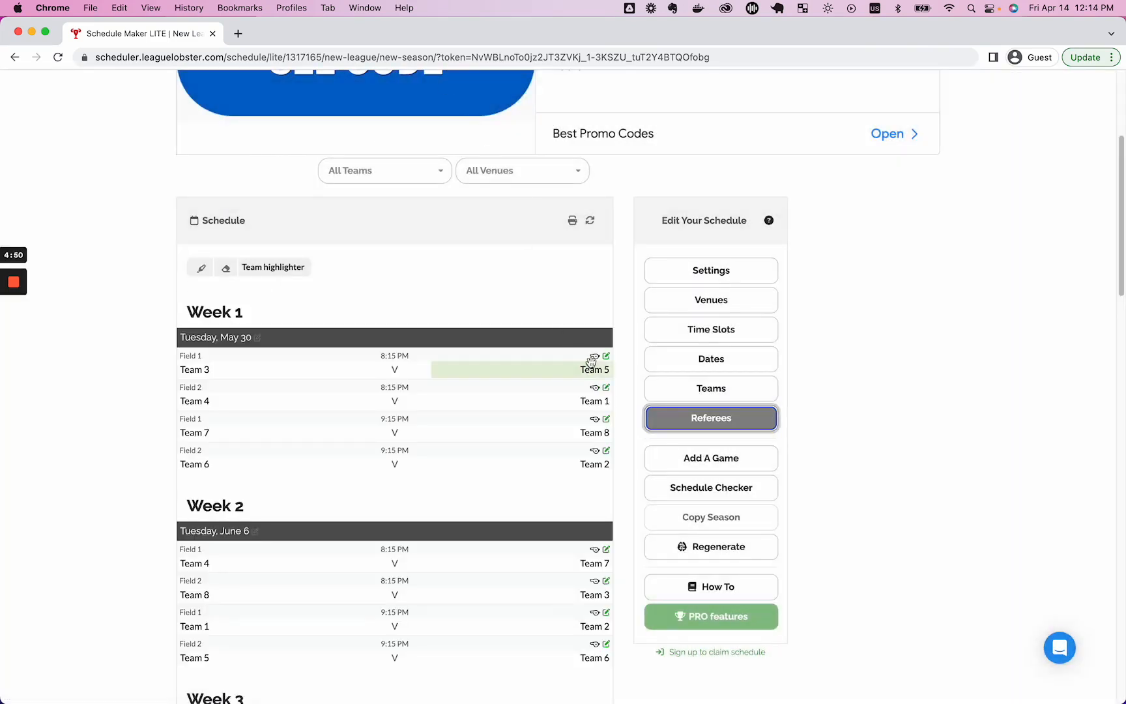
Assign Referee 1 to both 8:15 PM Week 1 games on Field 1 and Field 2.
left_click(594, 357)
left_click(553, 376)
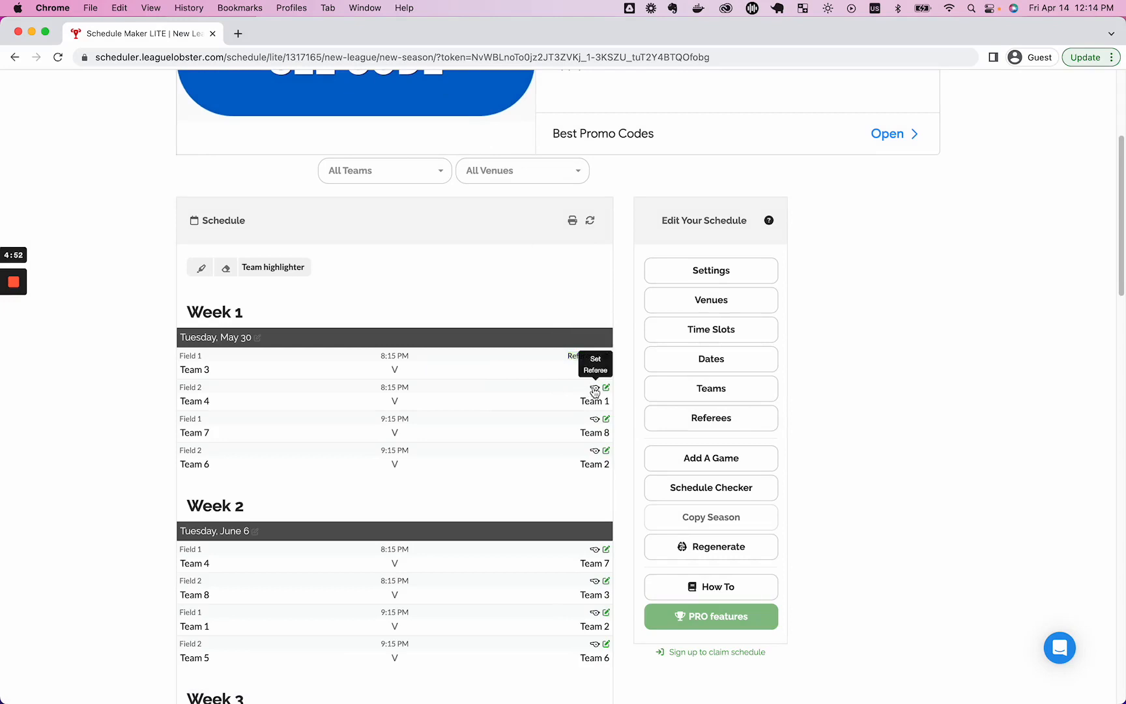
left_click(594, 387)
left_click(566, 406)
scroll(822, 478, "down", 1)
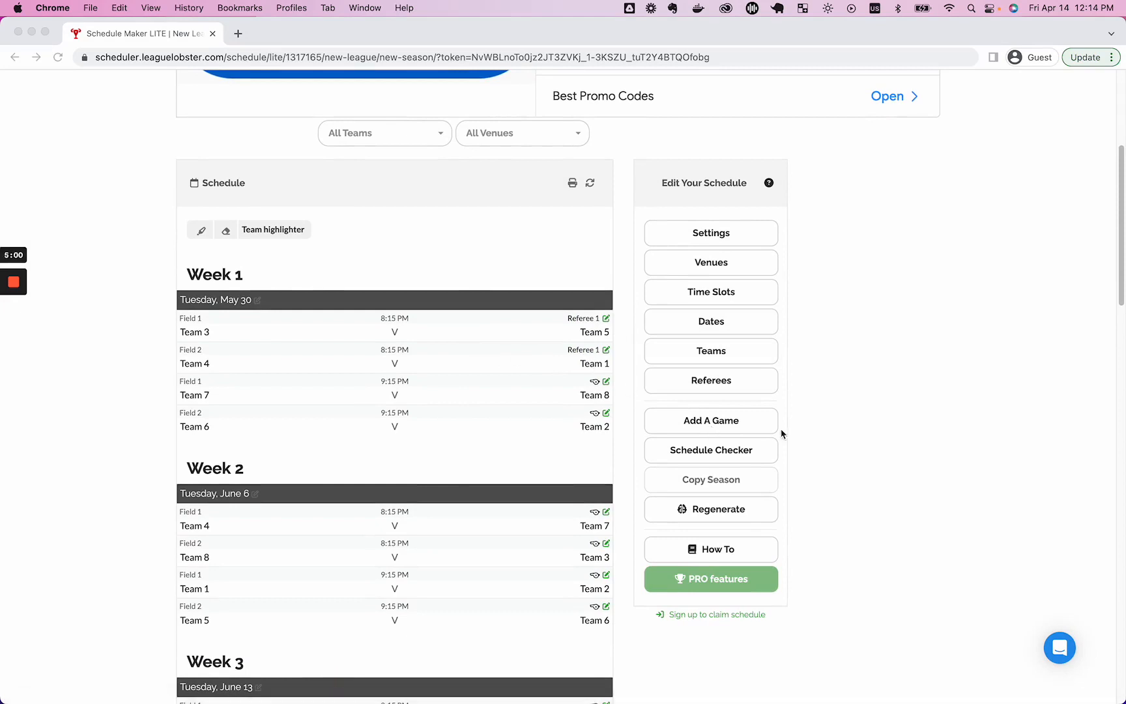
left_click(809, 435)
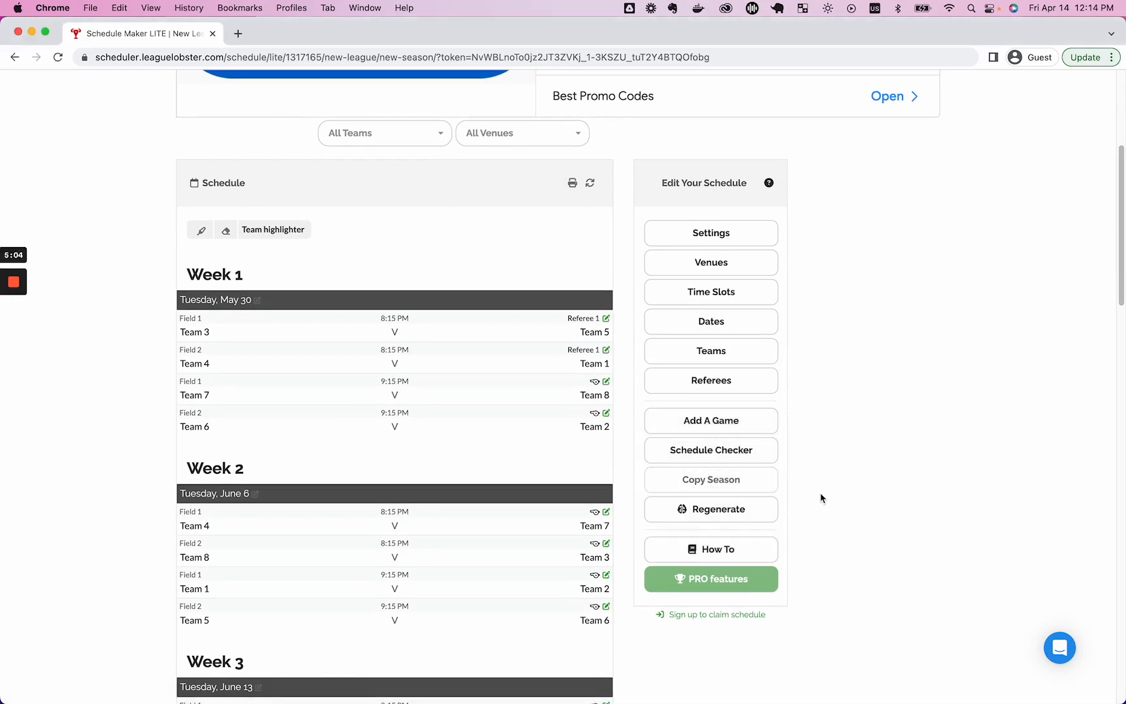
scroll(820, 495, "down", 3)
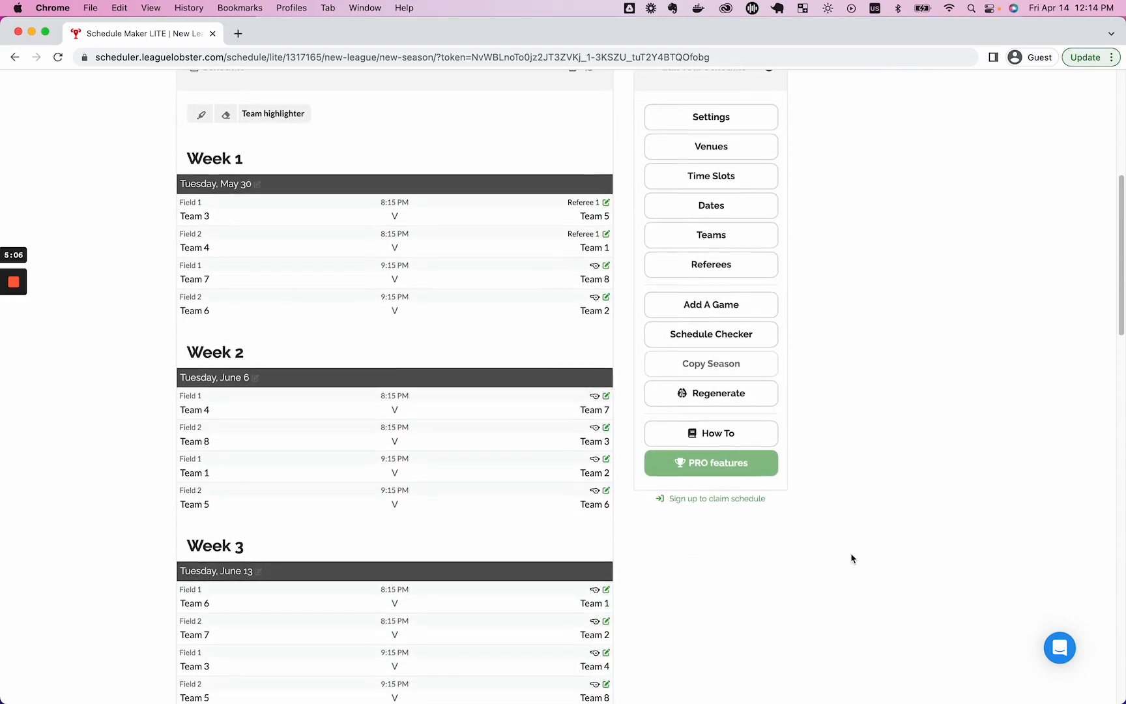
Open the getting-started help guide in the Help Center.
left_click(717, 441)
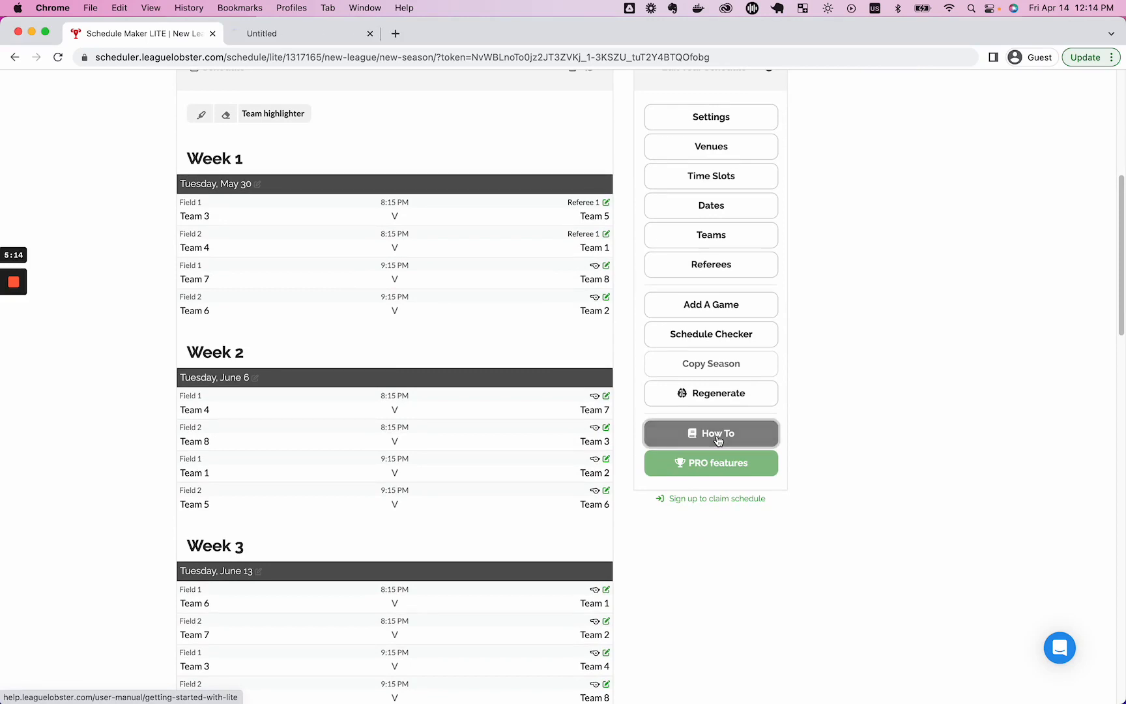
scroll(324, 156, "down", 3)
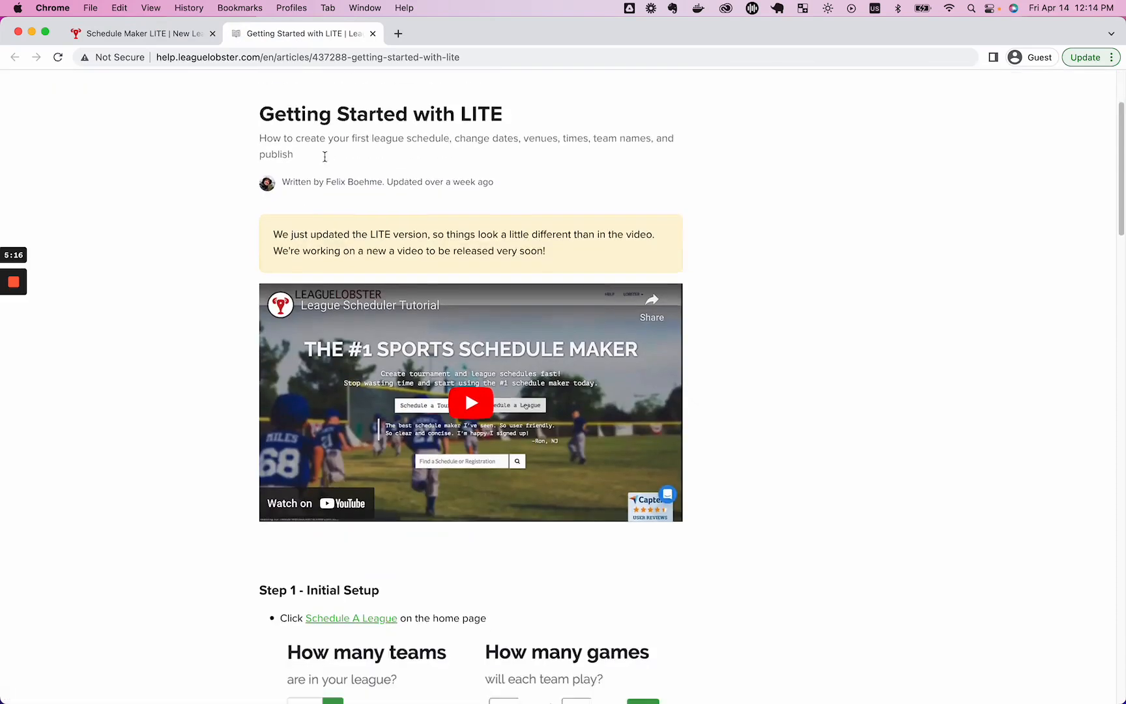
scroll(325, 140, "up", 3)
left_click(396, 135)
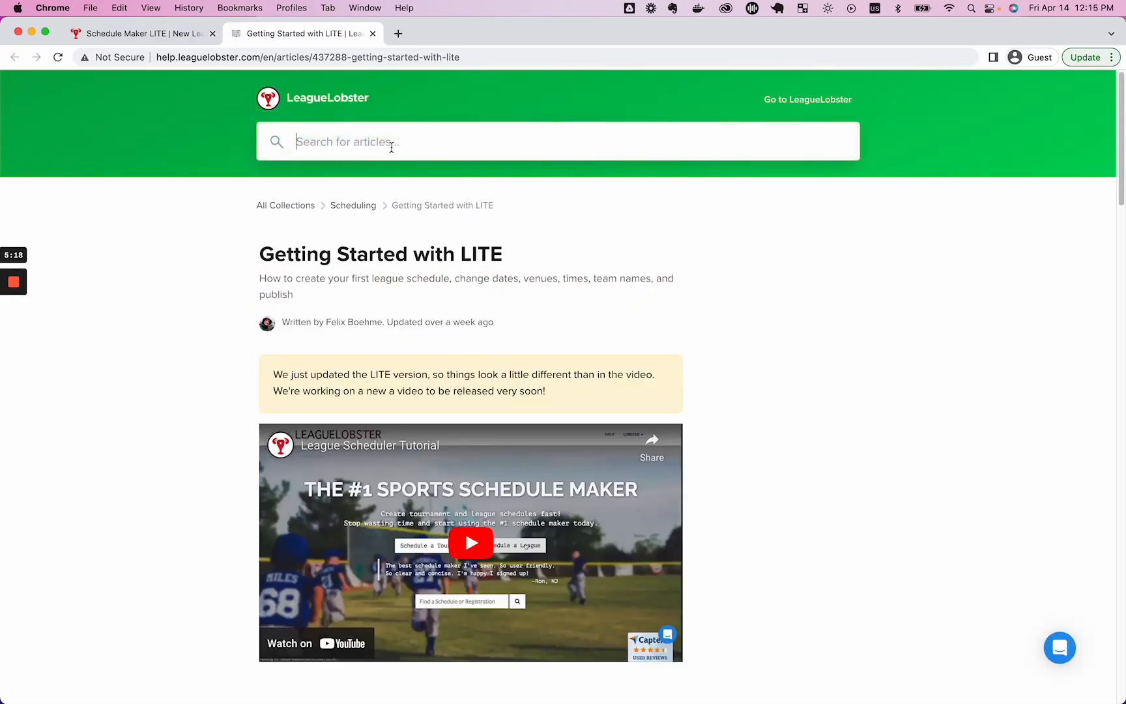
Browse the Scheduling help collection, then go back to the Help Center home.
left_click(307, 206)
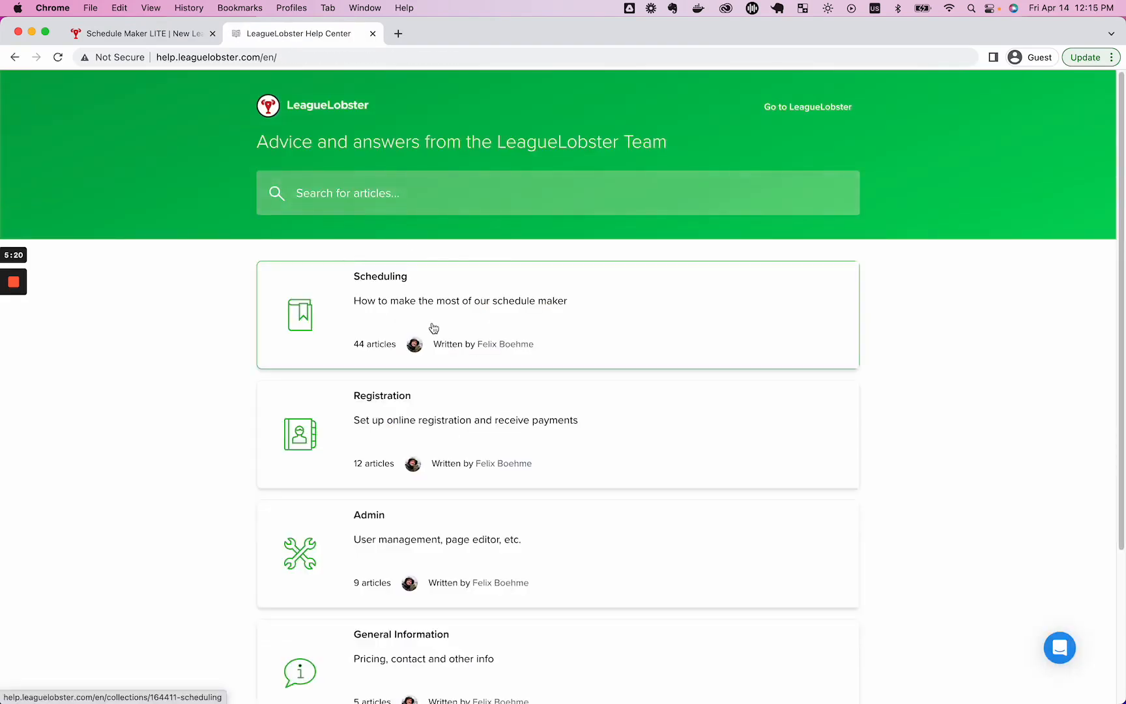
scroll(430, 325, "down", 3)
scroll(423, 322, "up", 3)
scroll(435, 333, "down", 1)
scroll(469, 293, "up", 1)
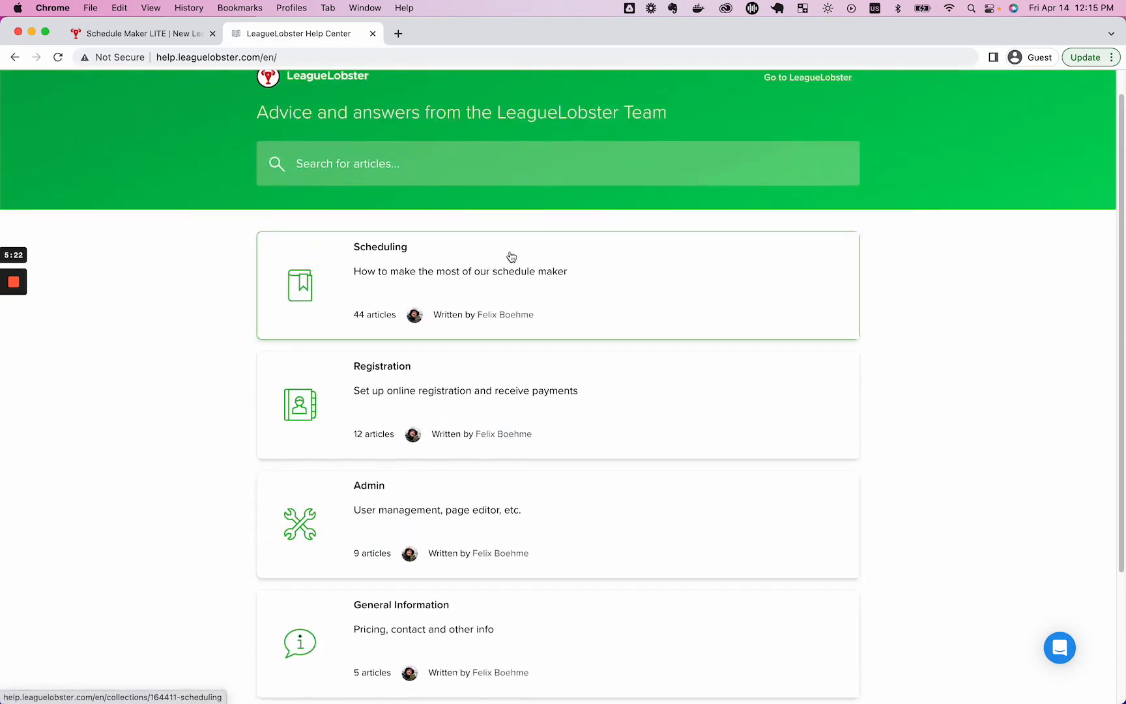
left_click(541, 280)
scroll(385, 326, "down", 10)
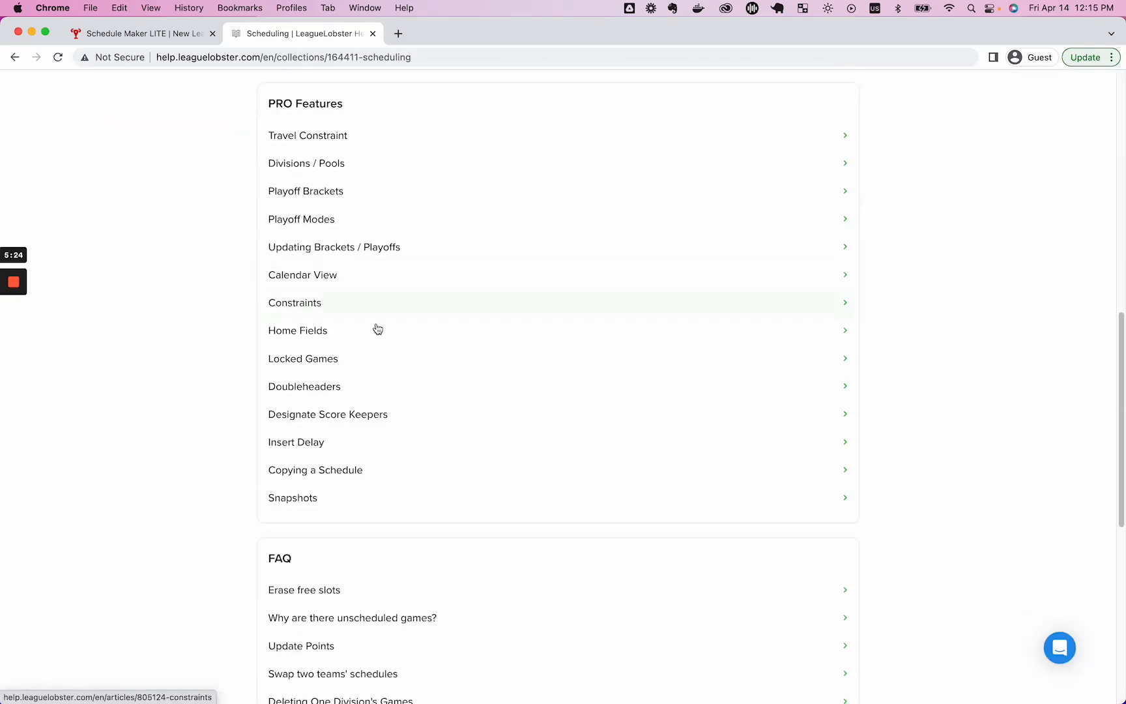
scroll(458, 357, "down", 5)
scroll(450, 349, "up", 15)
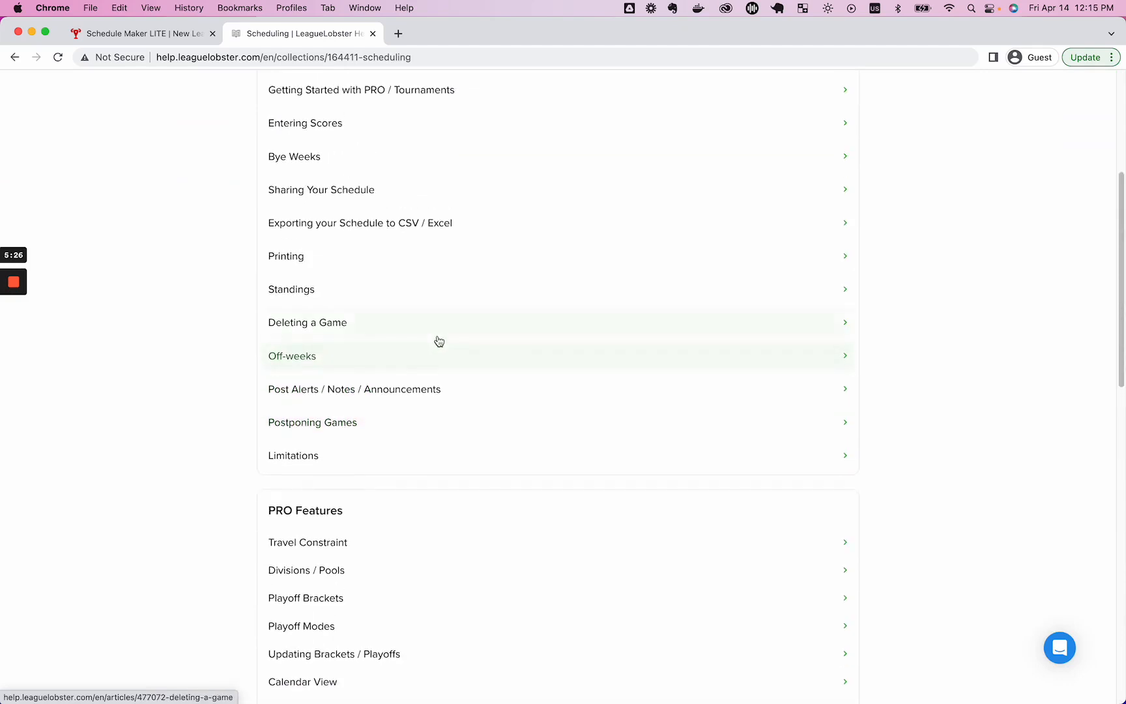
left_click(294, 207)
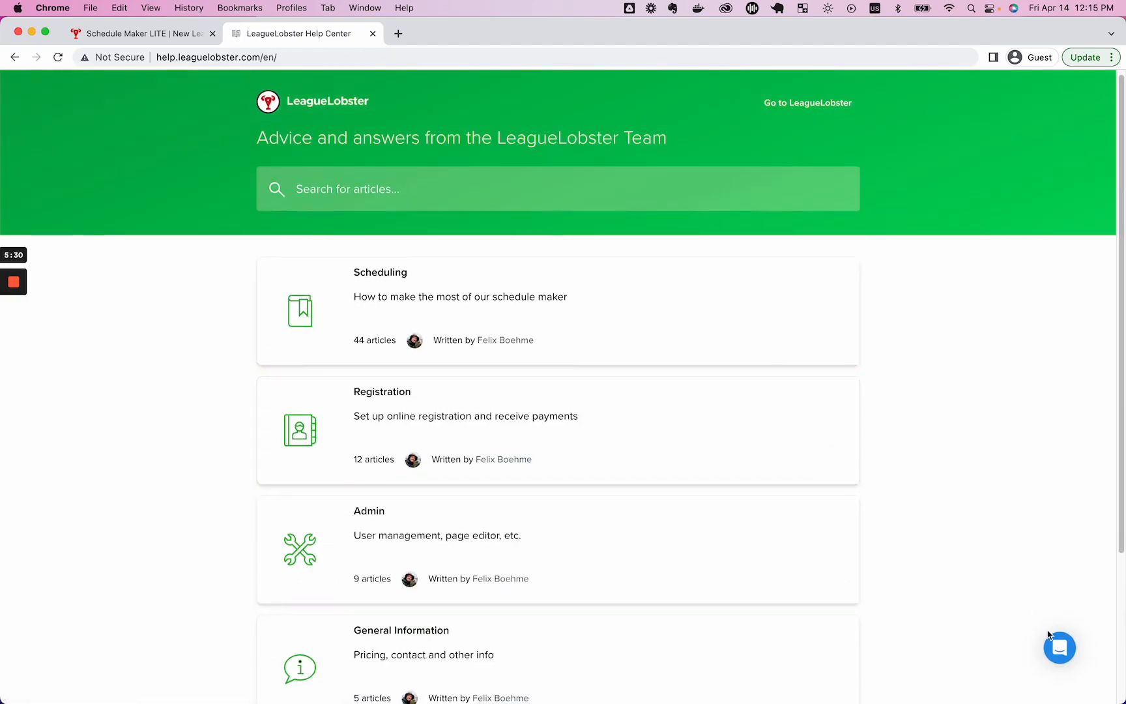
Return to the Schedule Maker tab, briefly opening and closing the support chat.
left_click(148, 35)
left_click(1046, 650)
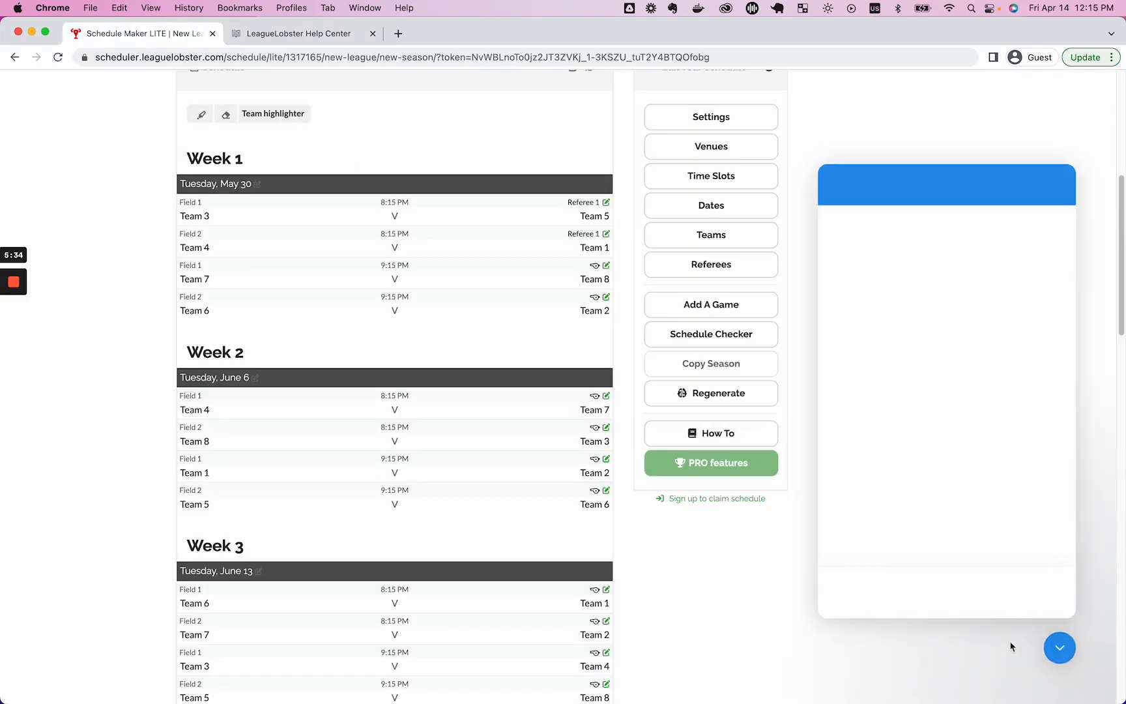
left_click(1073, 648)
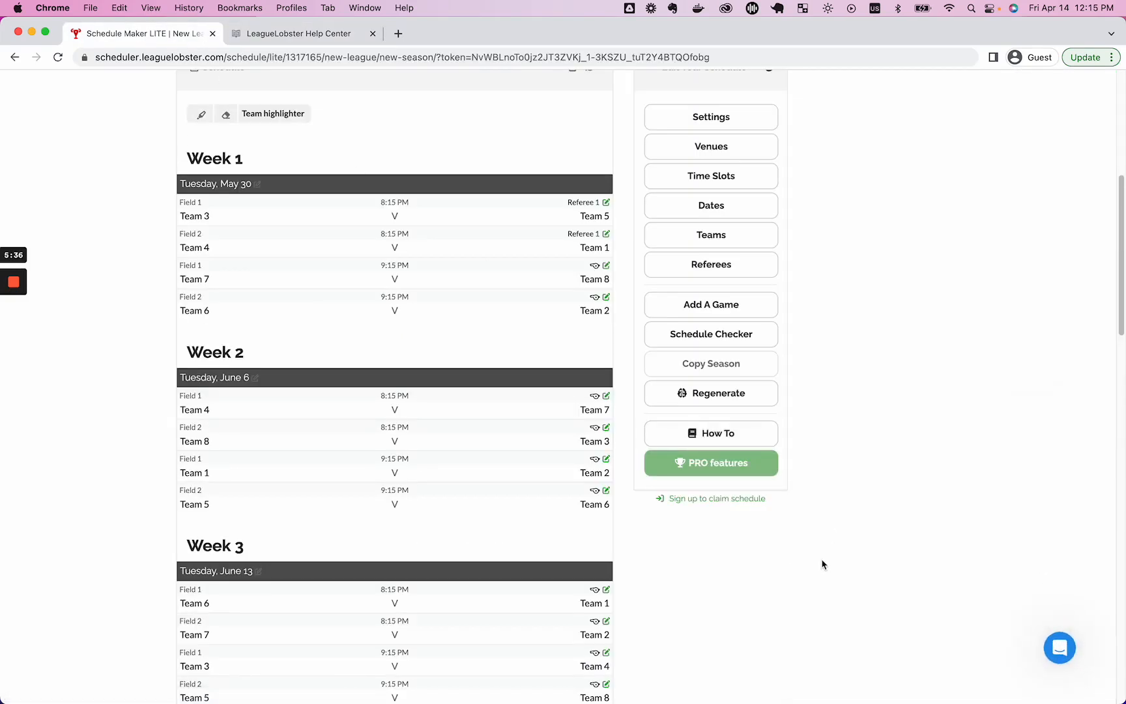
scroll(822, 564, "up", 3)
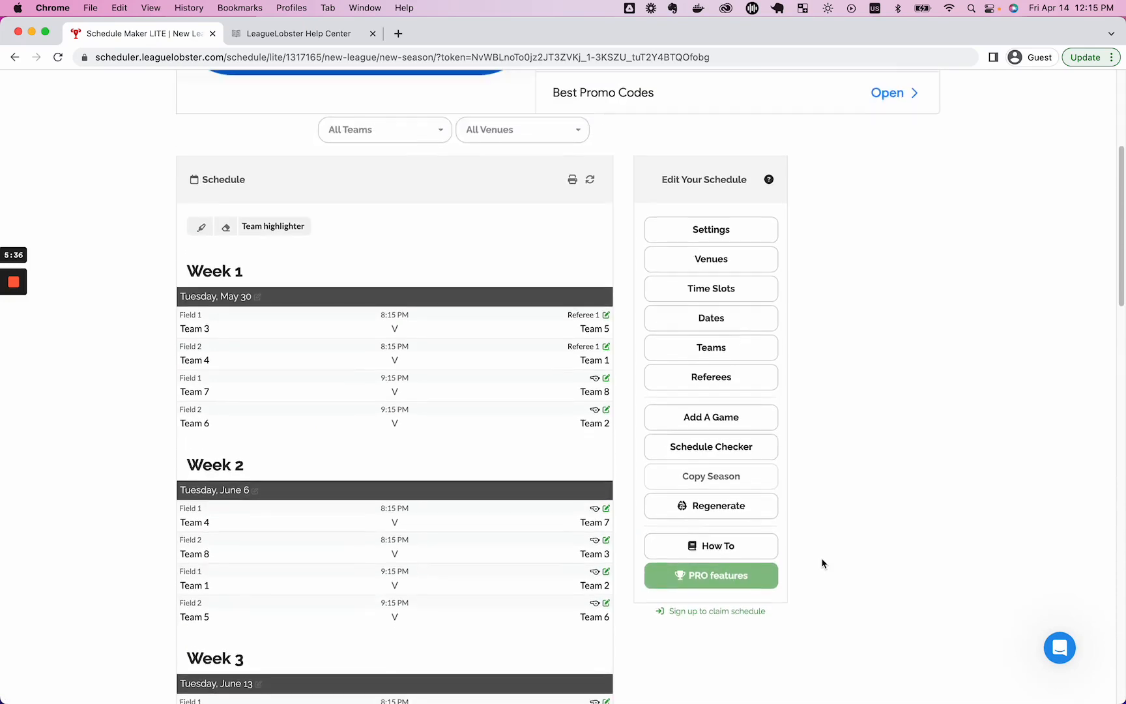
left_click(321, 37)
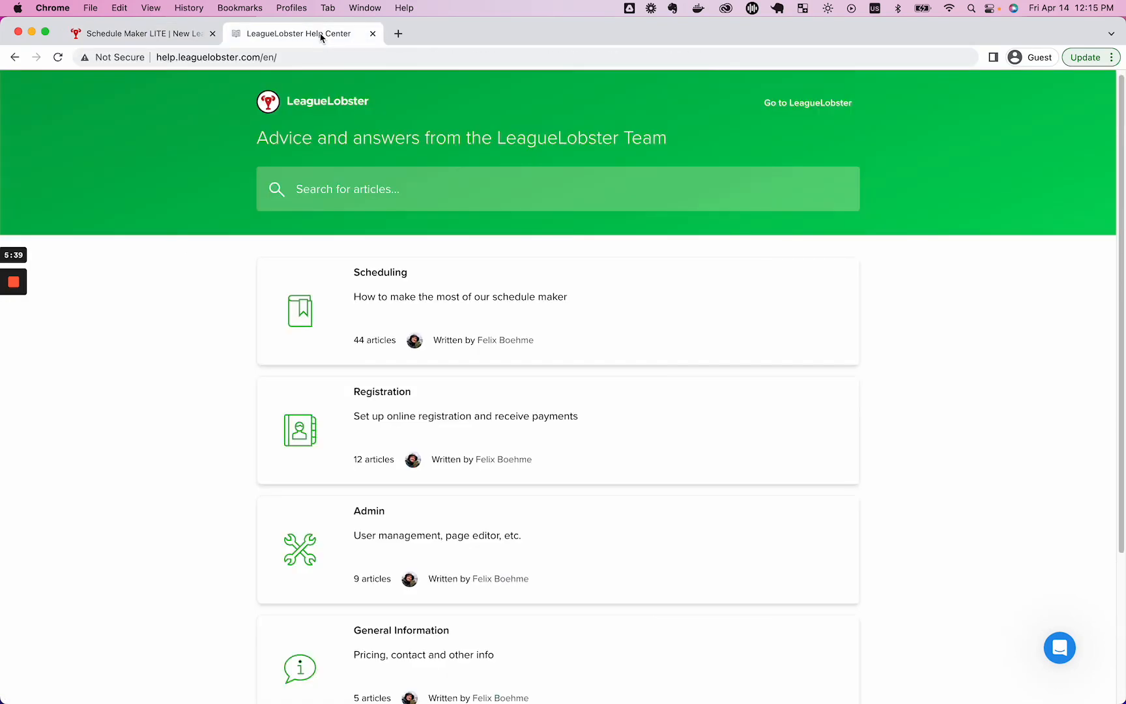
left_click(189, 41)
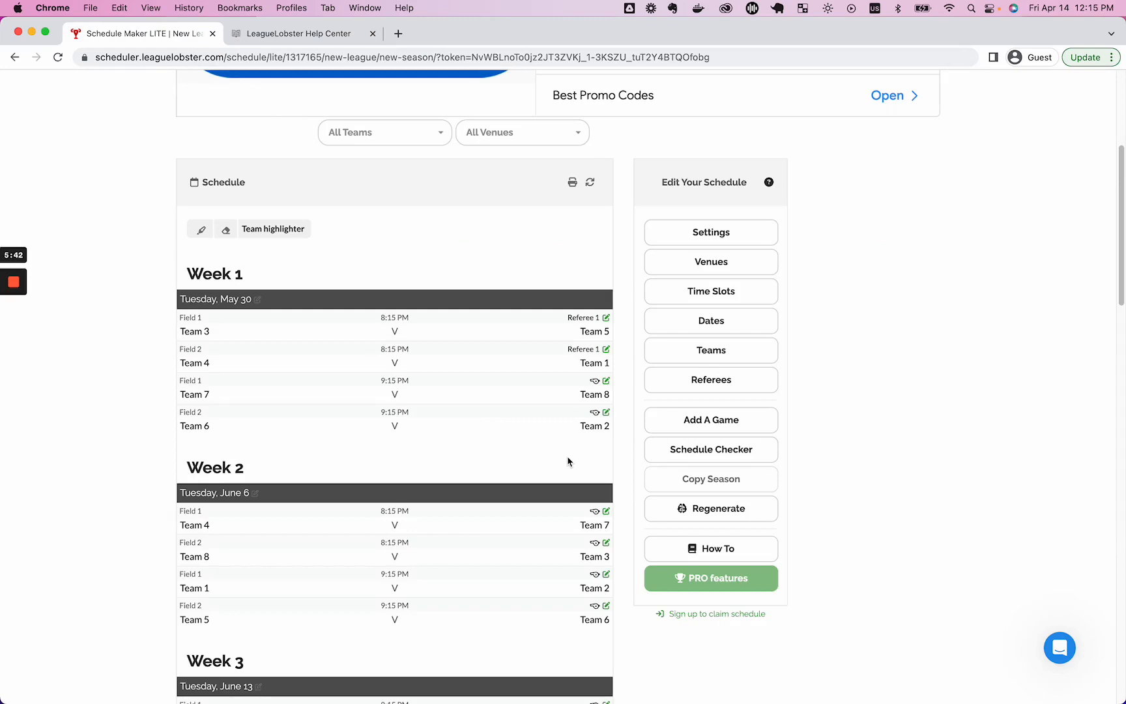
Start claiming the schedule and switch to signing into an existing account.
scroll(567, 461, "down", 5)
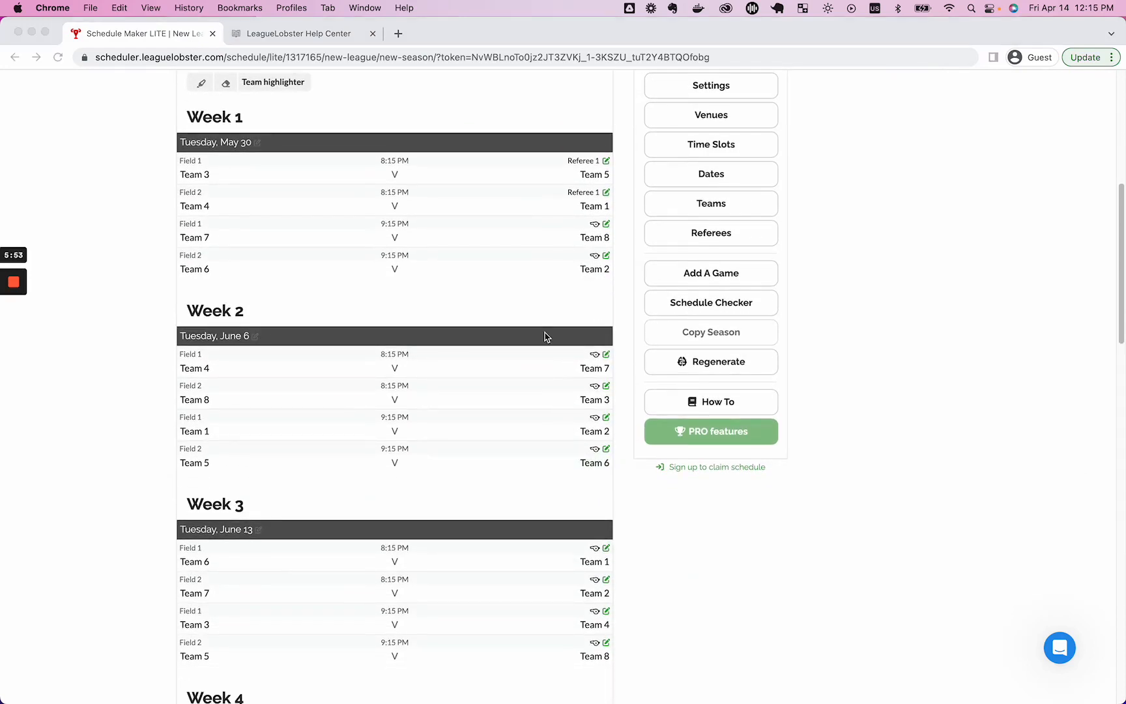
scroll(545, 337, "up", 4)
scroll(541, 337, "down", 3)
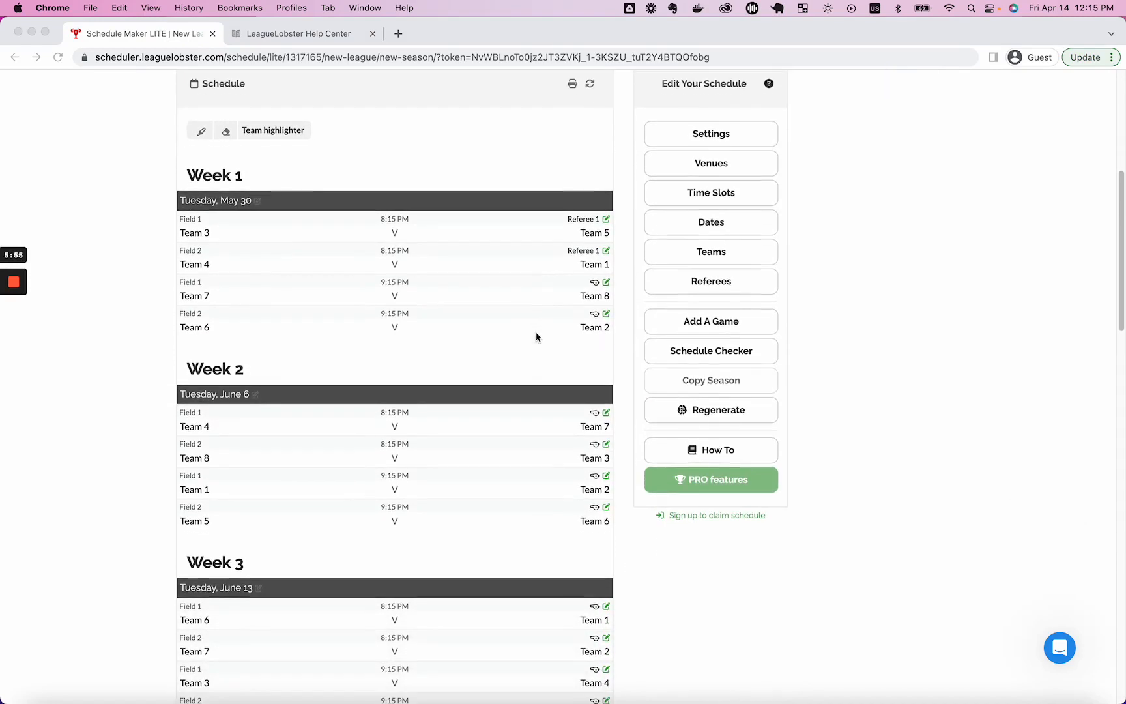
scroll(536, 337, "down", 1)
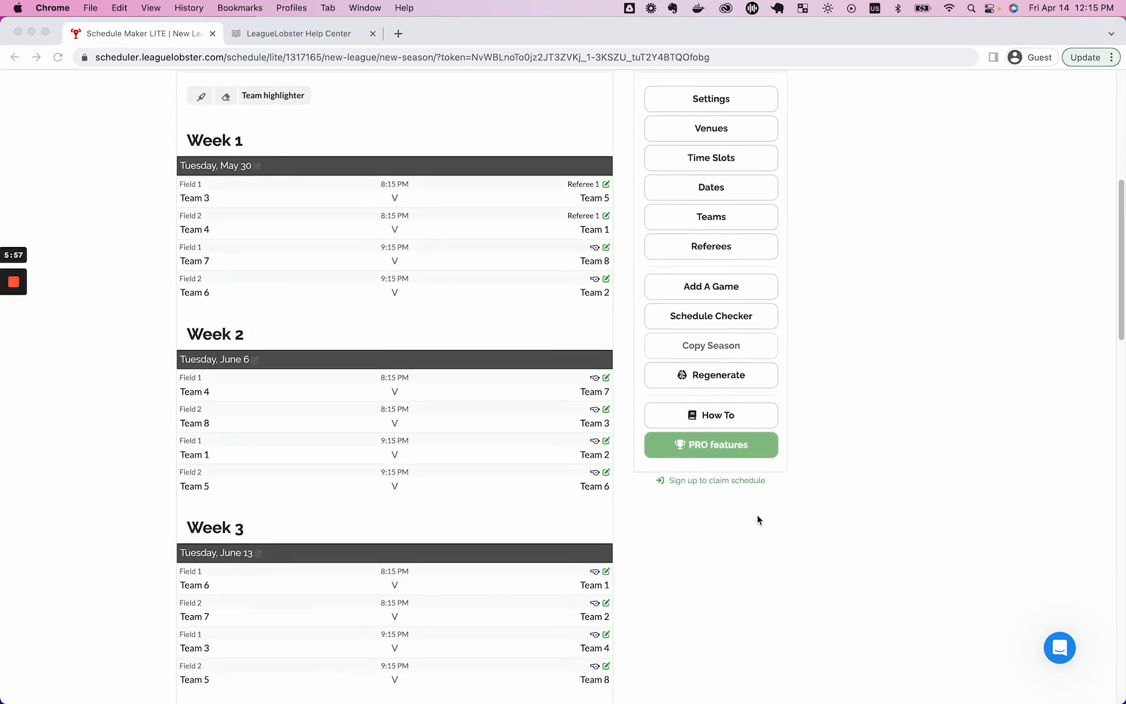
left_click(727, 484)
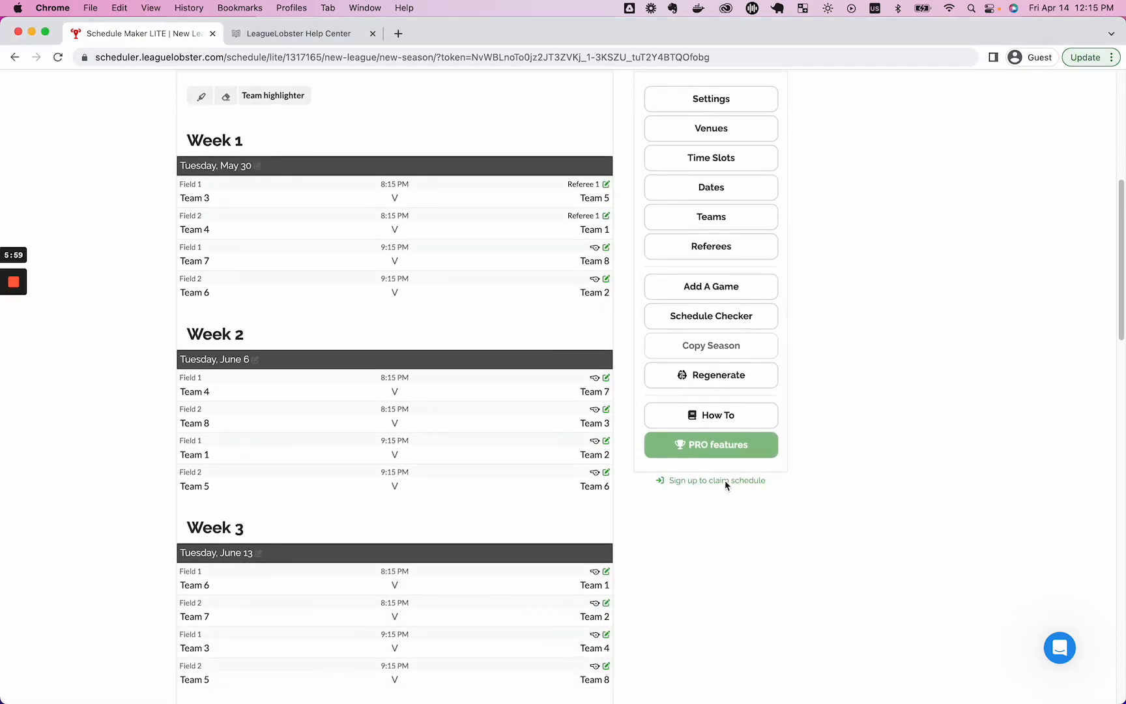
left_click(725, 485)
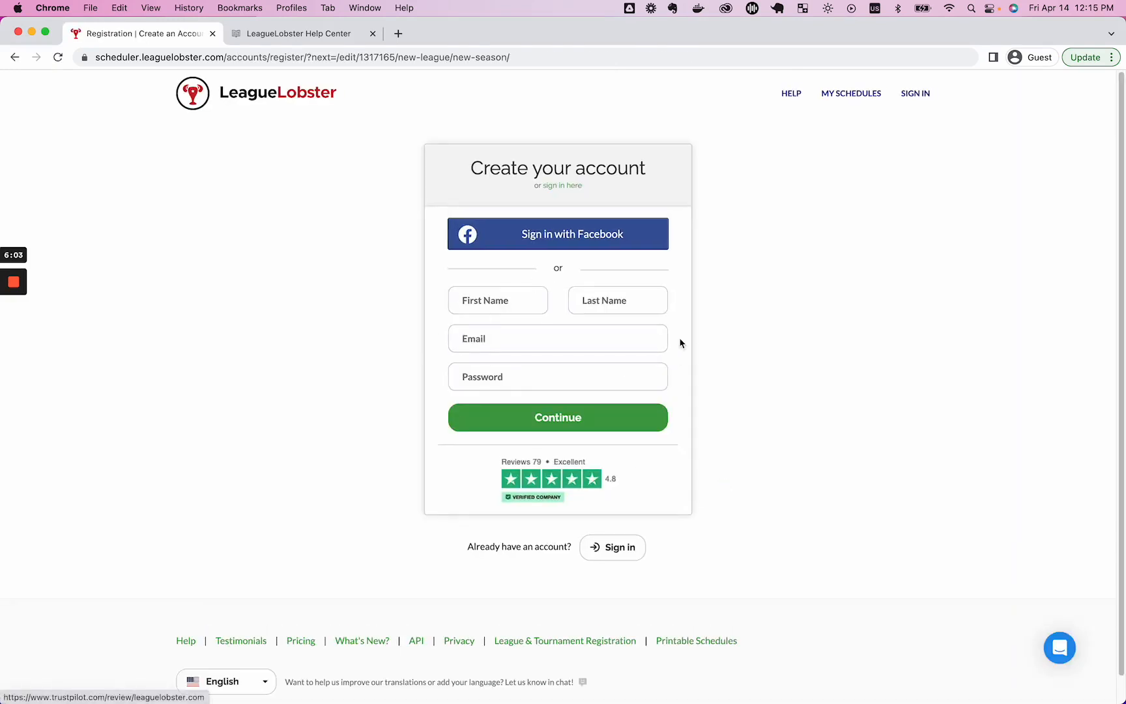
left_click(571, 189)
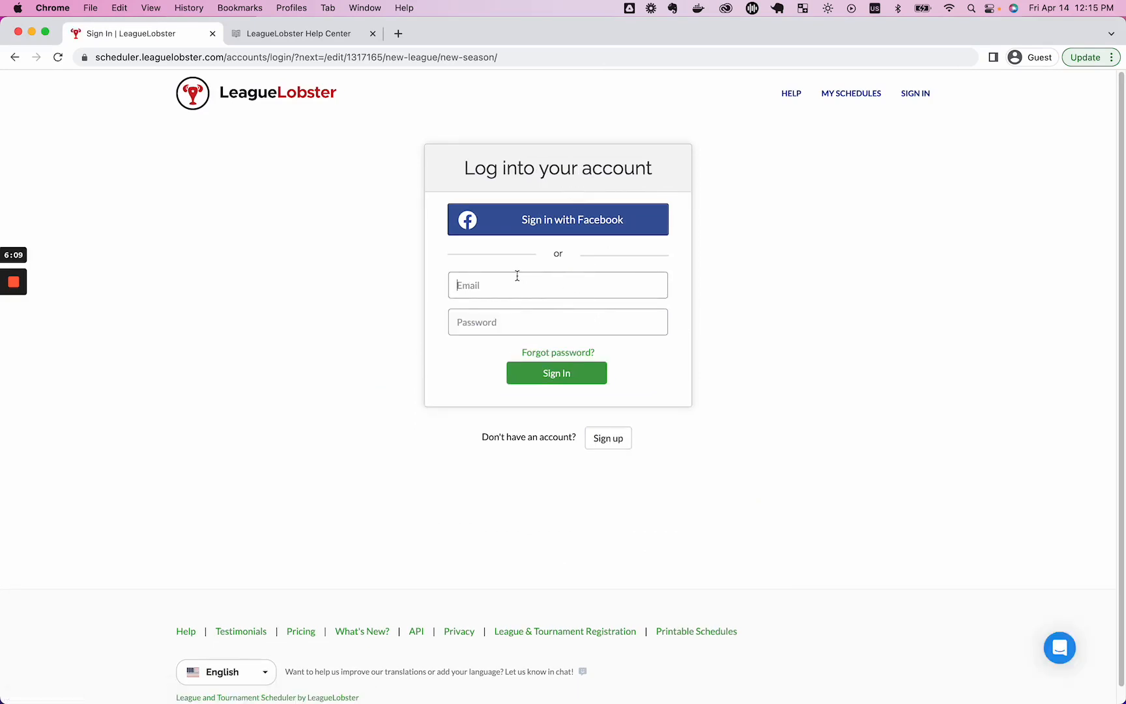
Enter the account e-mail and password and submit the login.
key("Tab")
type("pass")
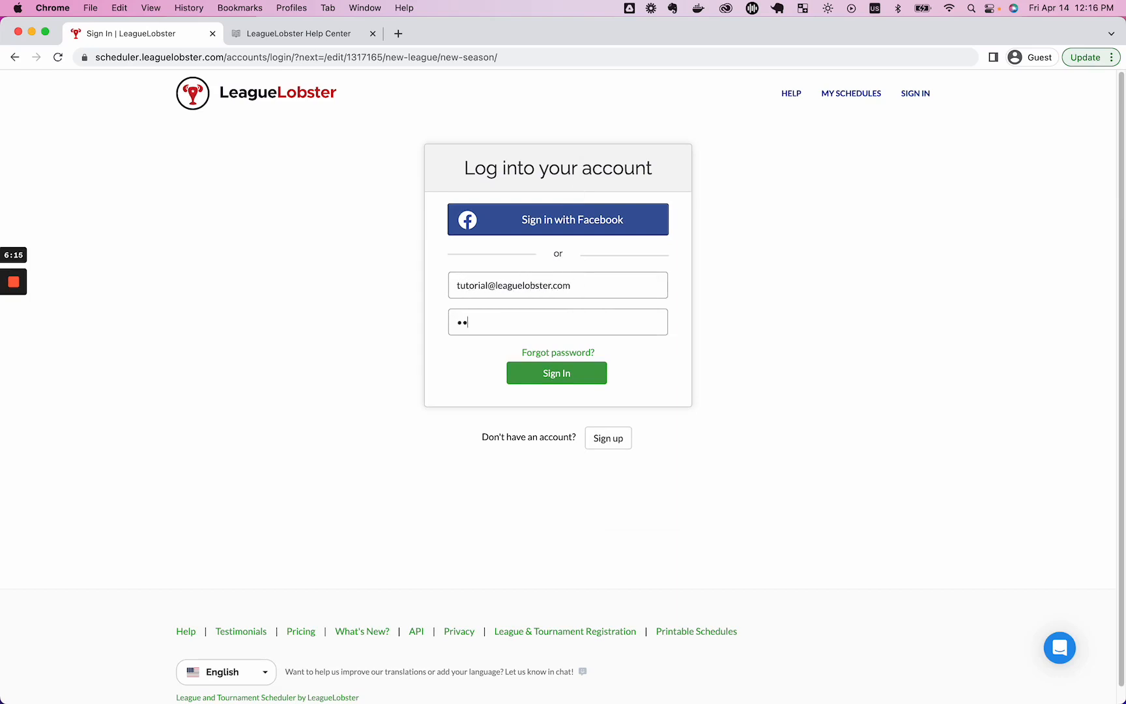
key("Return")
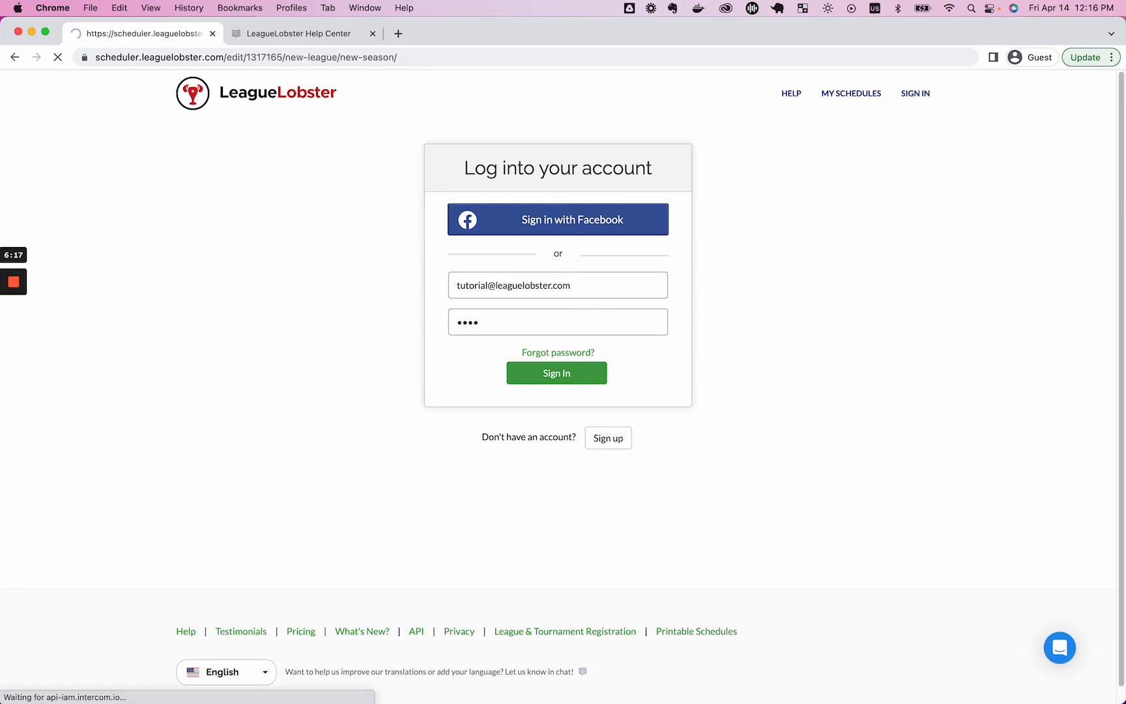
Publish the New League schedule on the FREE plan and close the confirmation.
scroll(651, 391, "down", 6)
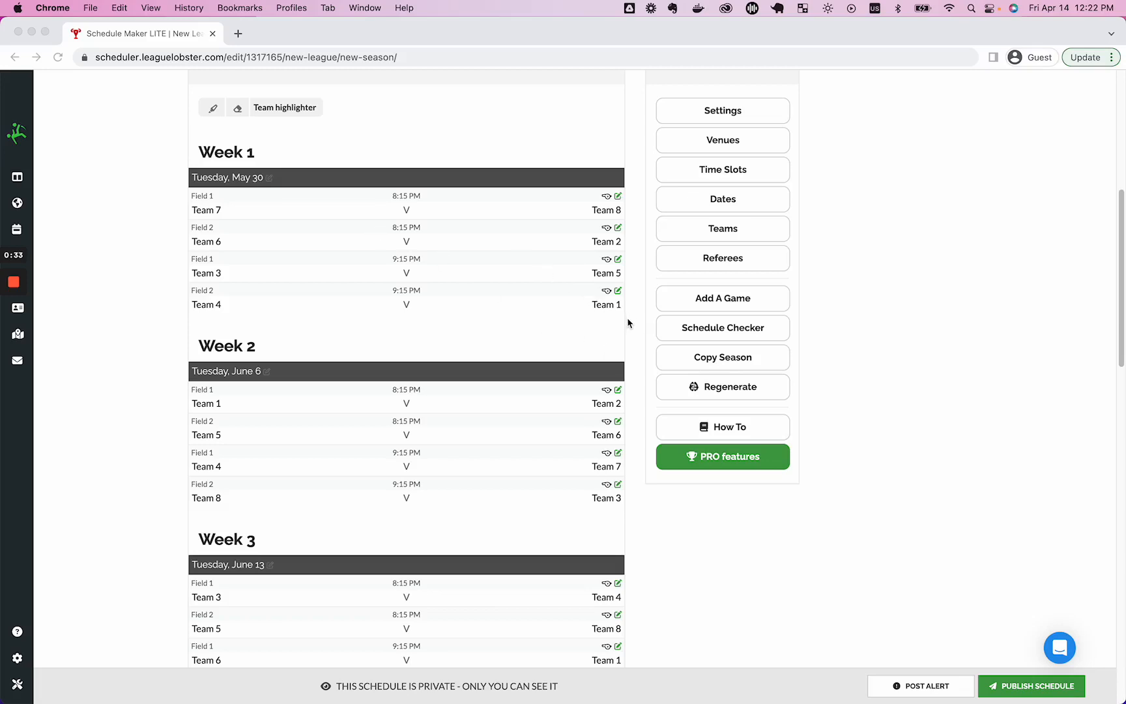
scroll(587, 324, "up", 3)
scroll(590, 322, "down", 8)
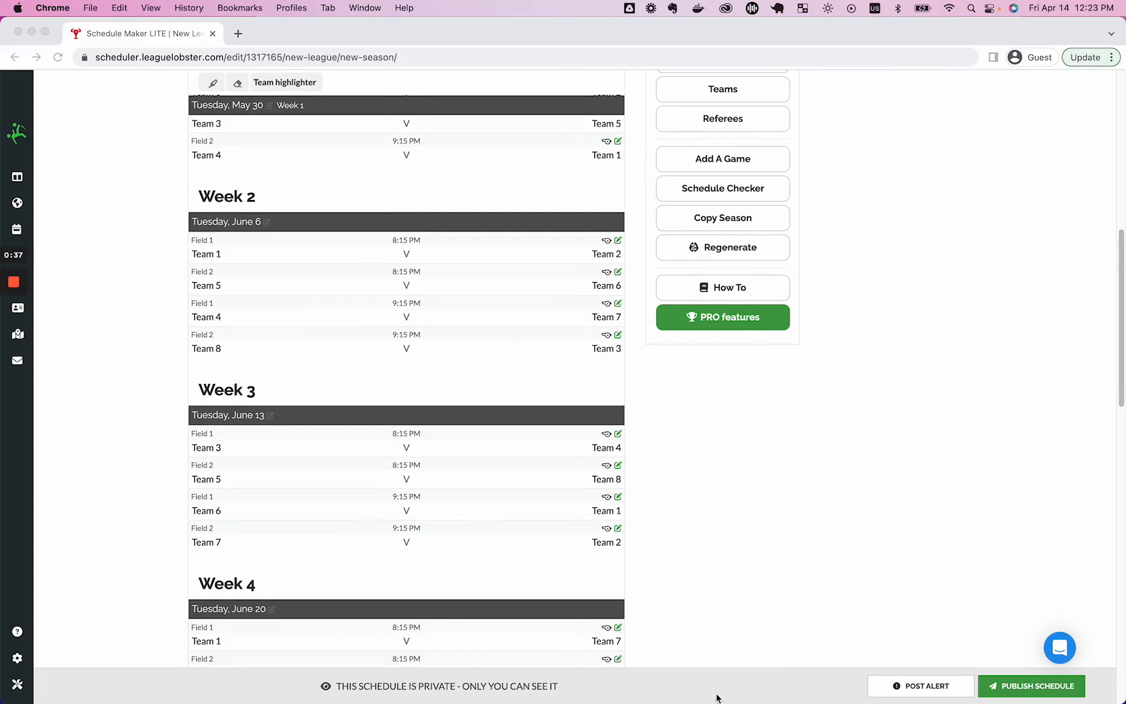
left_click(1033, 690)
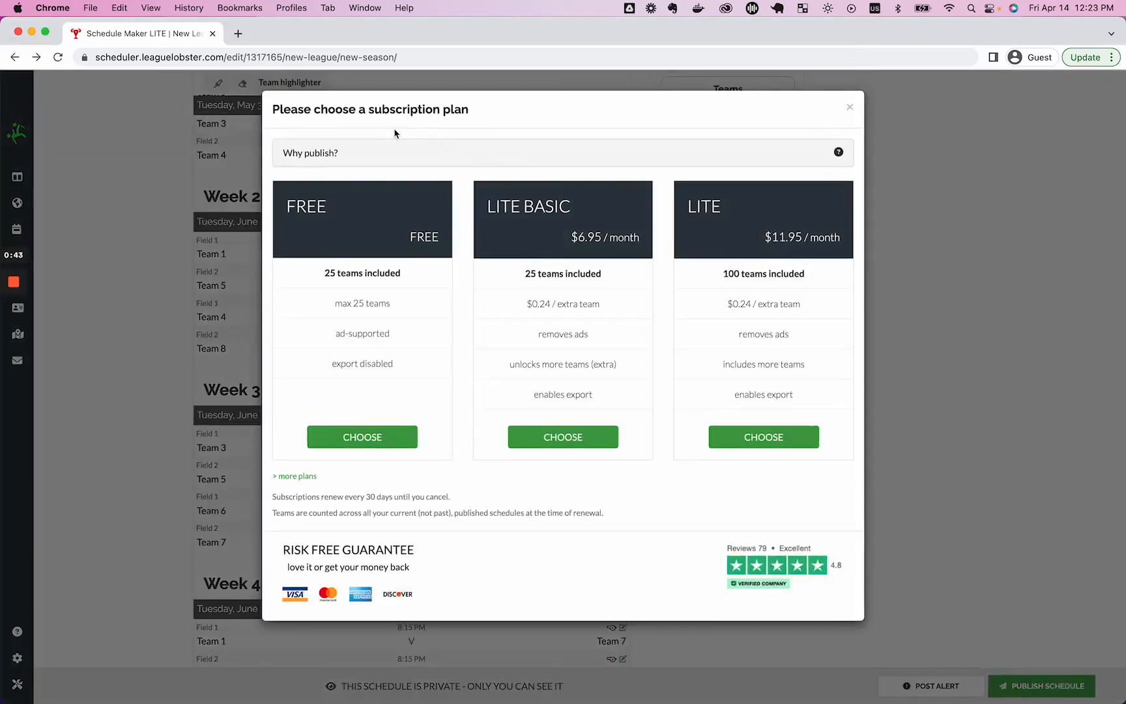
left_click(351, 440)
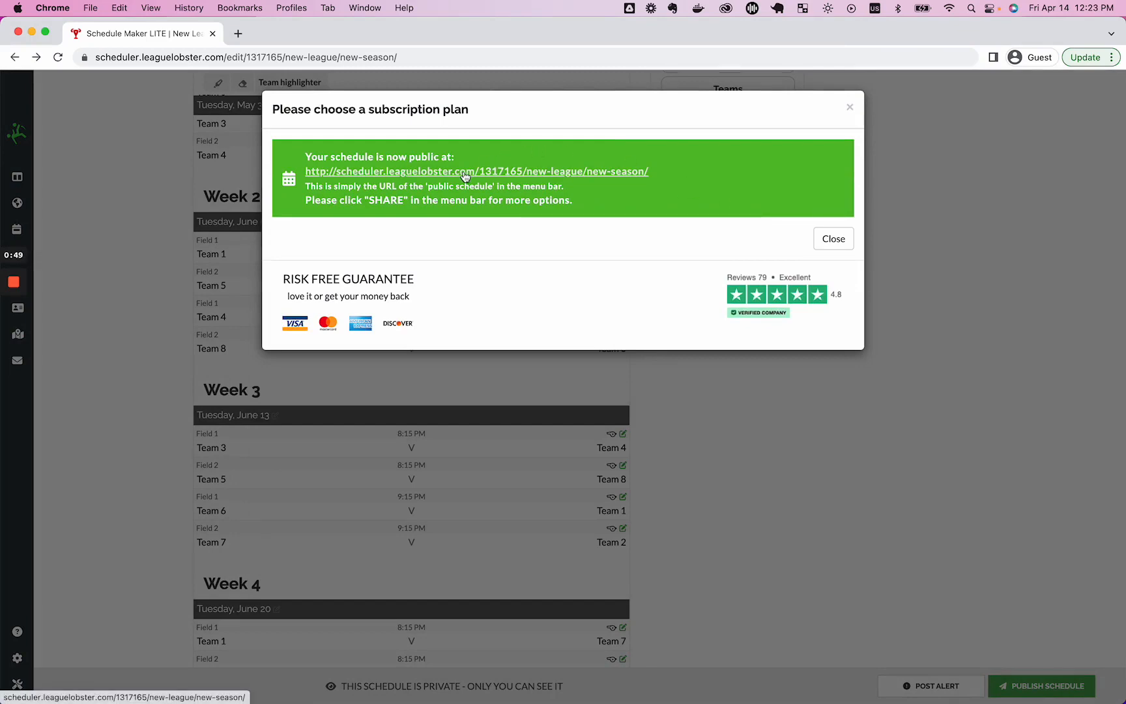
left_click(833, 238)
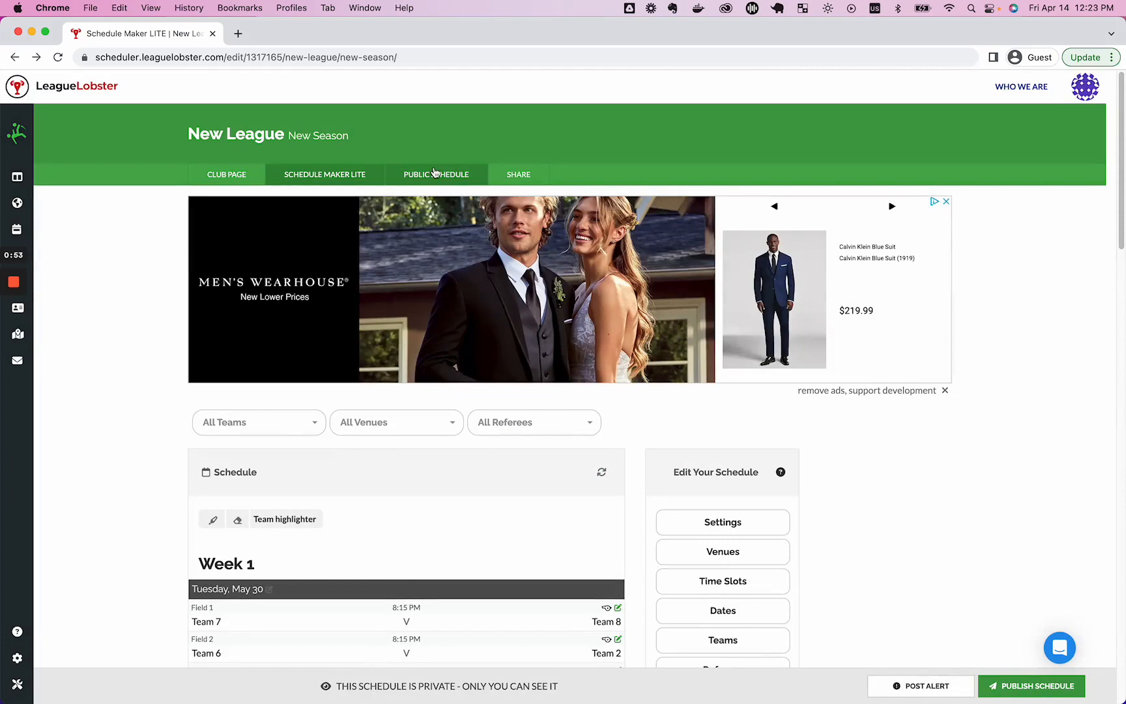
View the public schedule page with its standings and weekly games.
left_click(435, 173)
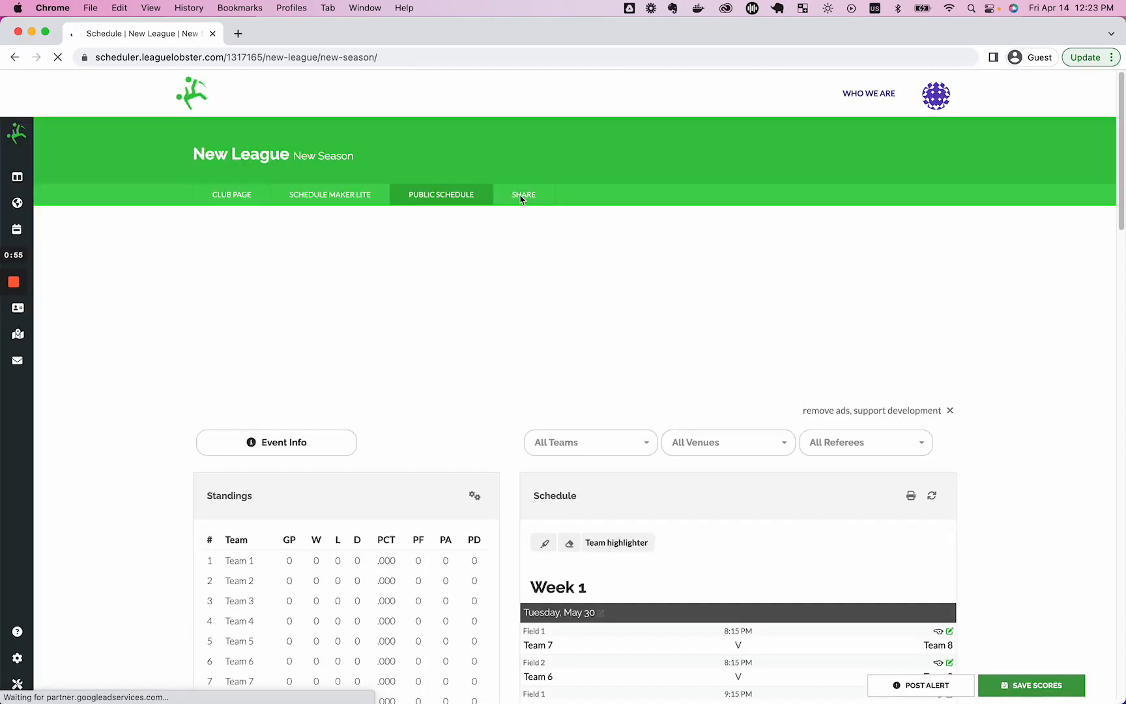
scroll(659, 488, "down", 5)
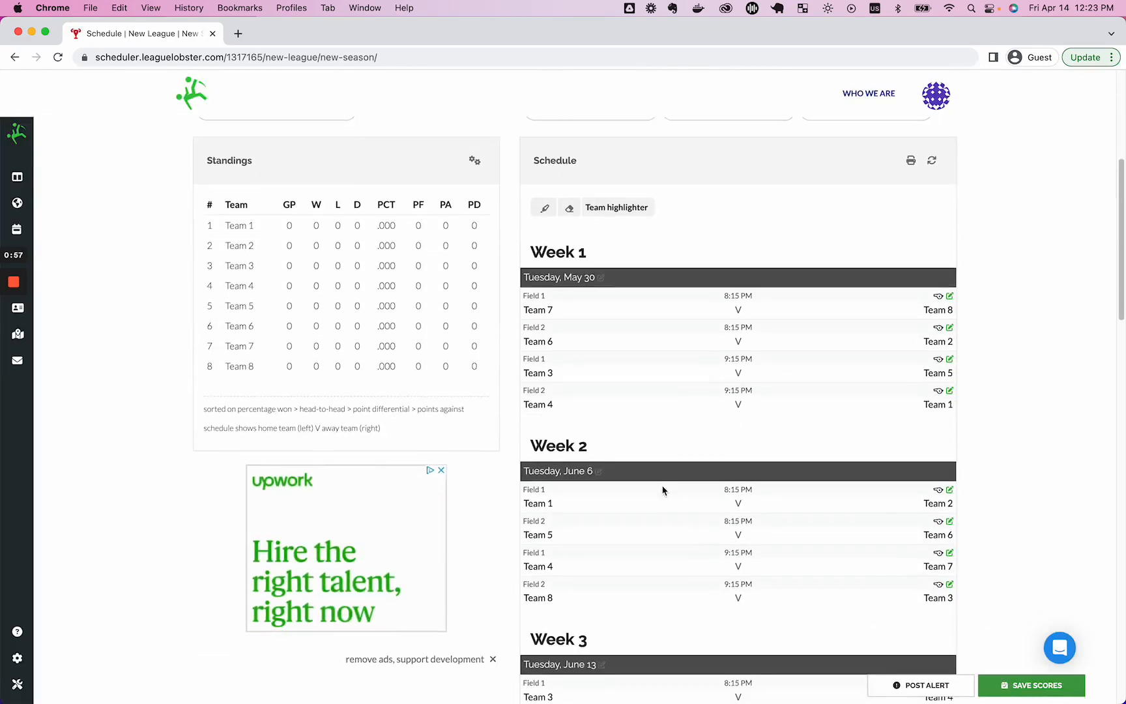
scroll(663, 490, "down", 10)
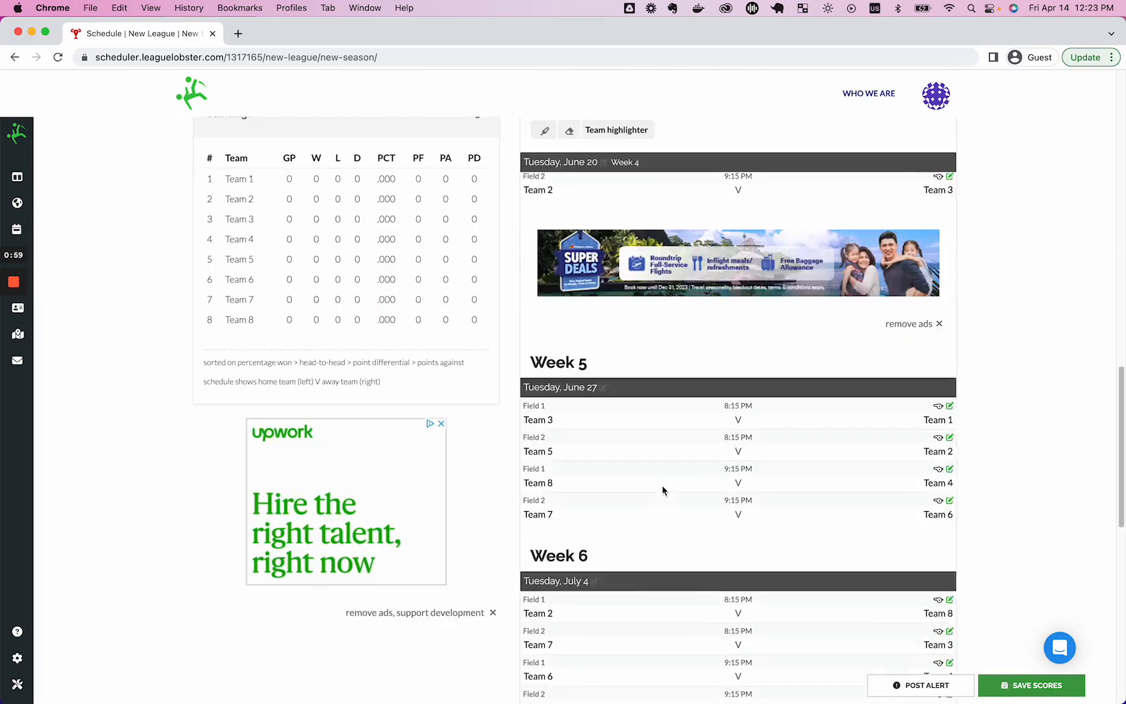
scroll(662, 490, "up", 10)
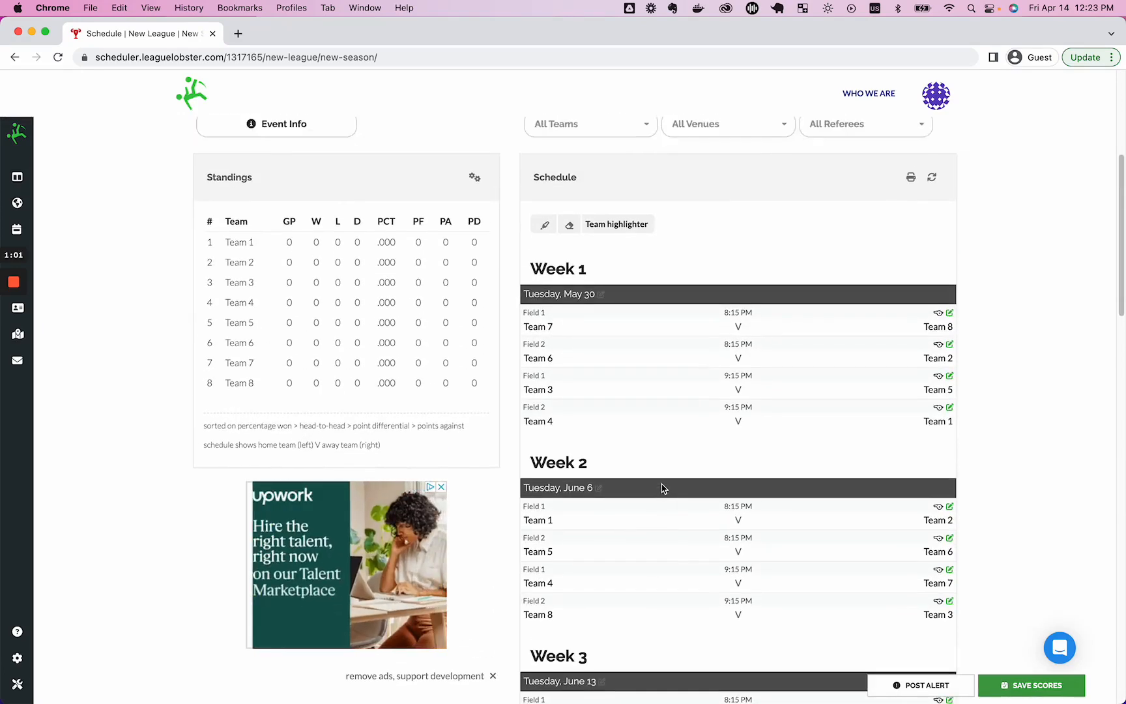
scroll(661, 488, "down", 1)
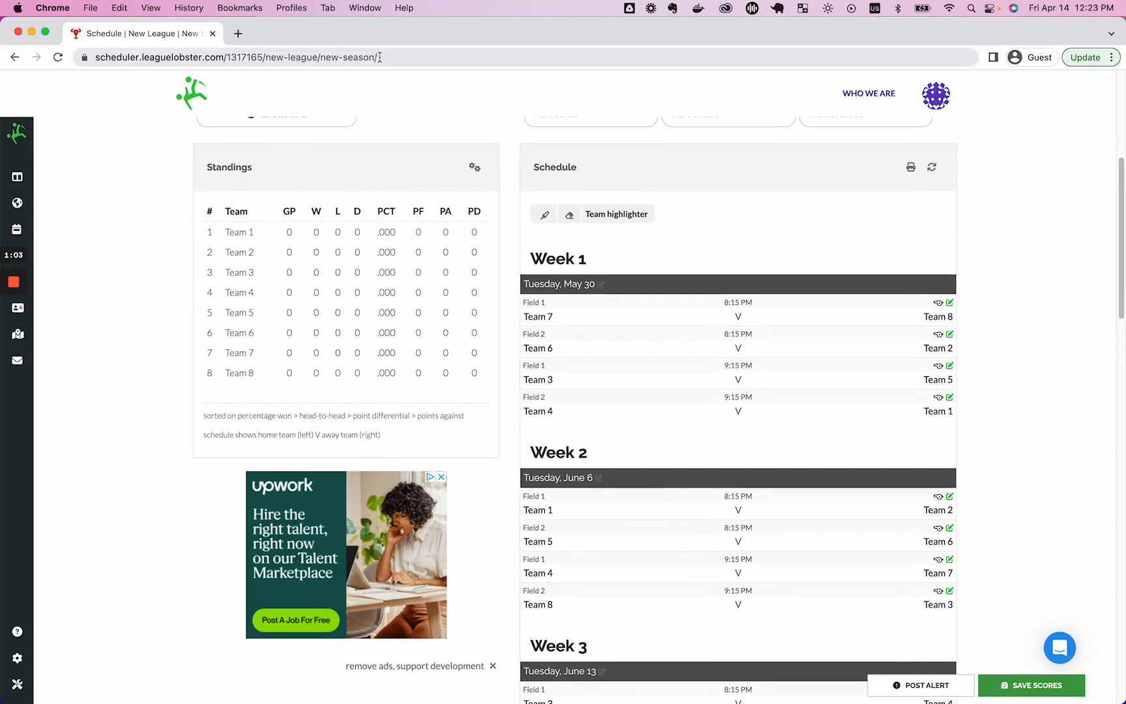
scroll(513, 215, "up", 3)
scroll(512, 216, "up", 4)
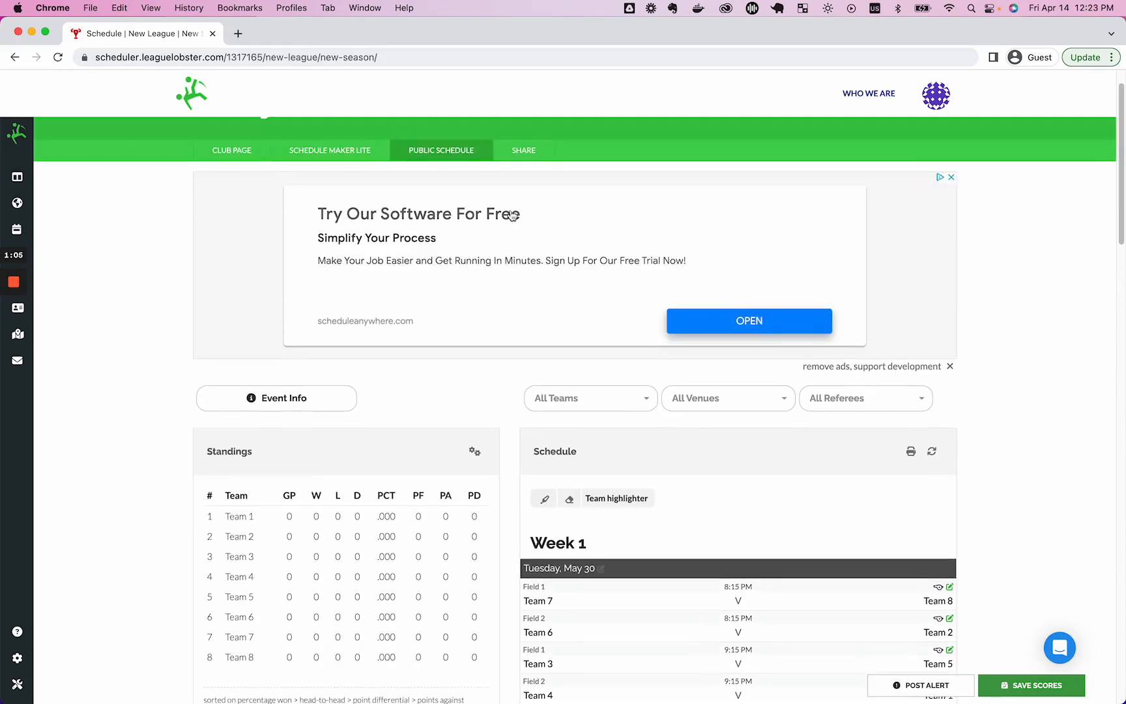
Copy the public schedule's web address and open a new incognito window.
left_click(411, 65)
key("super+c")
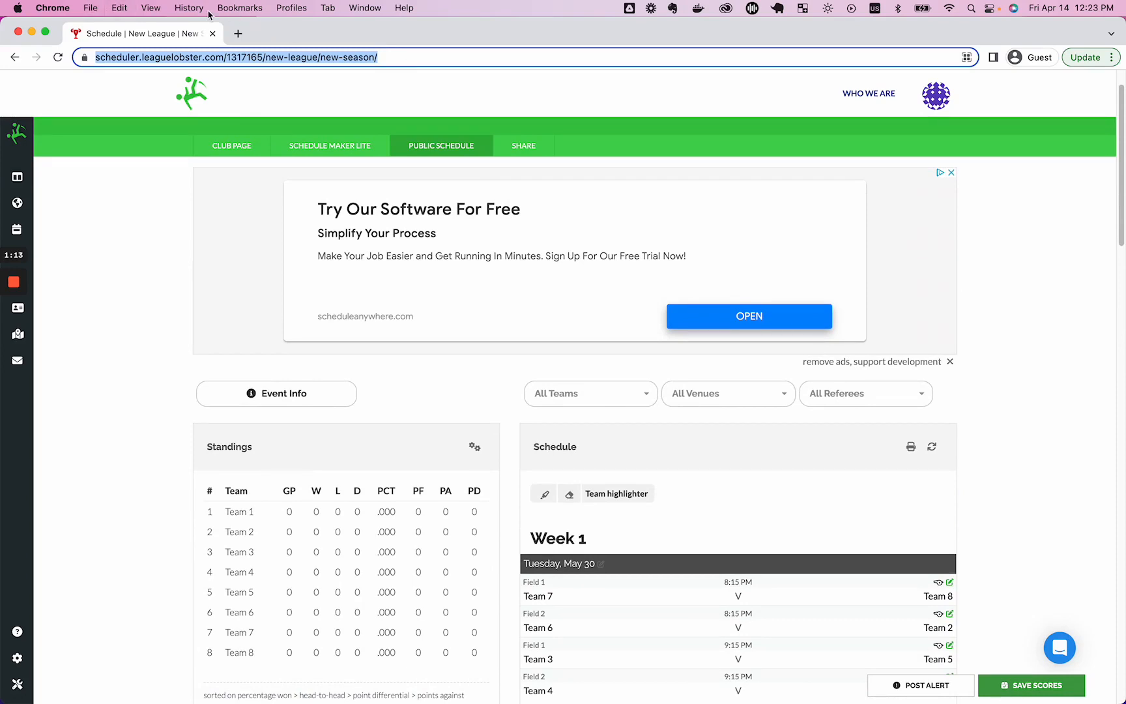
left_click(60, 7)
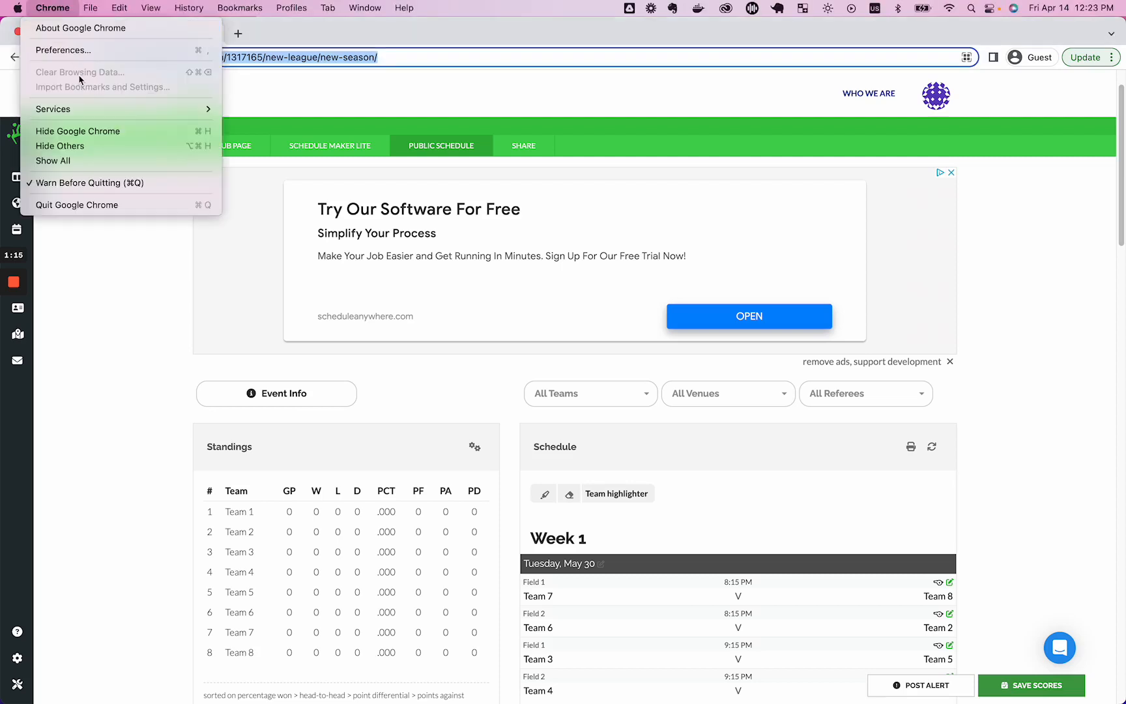
key("Escape")
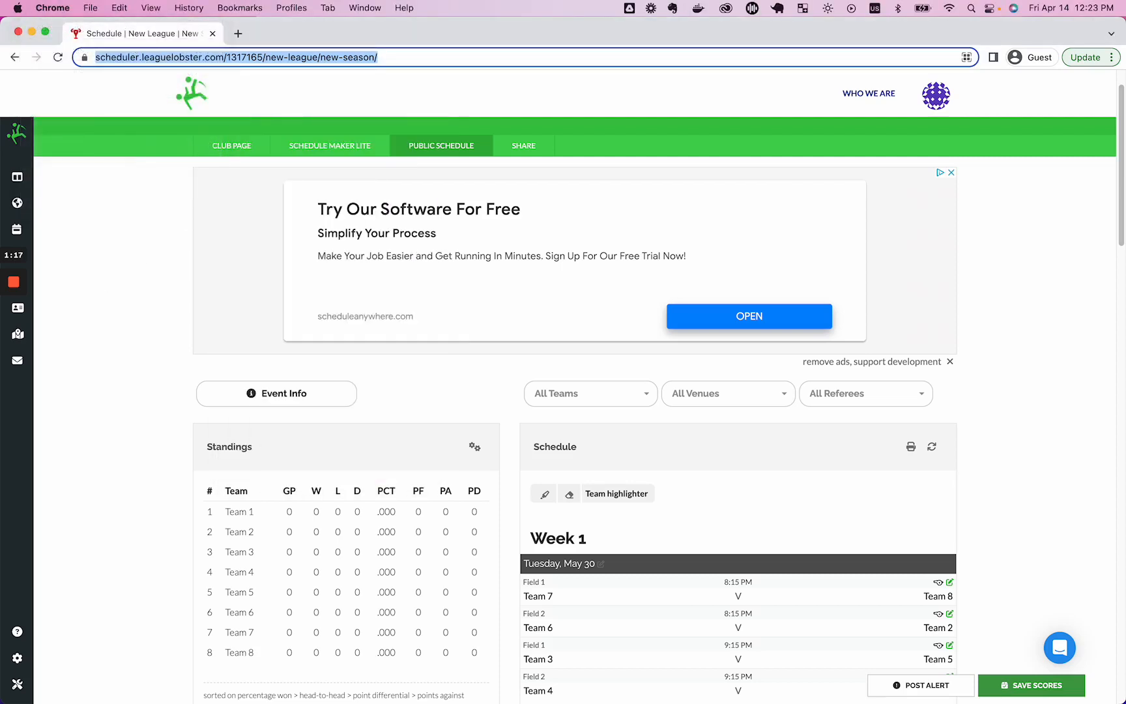
key("super+Tab")
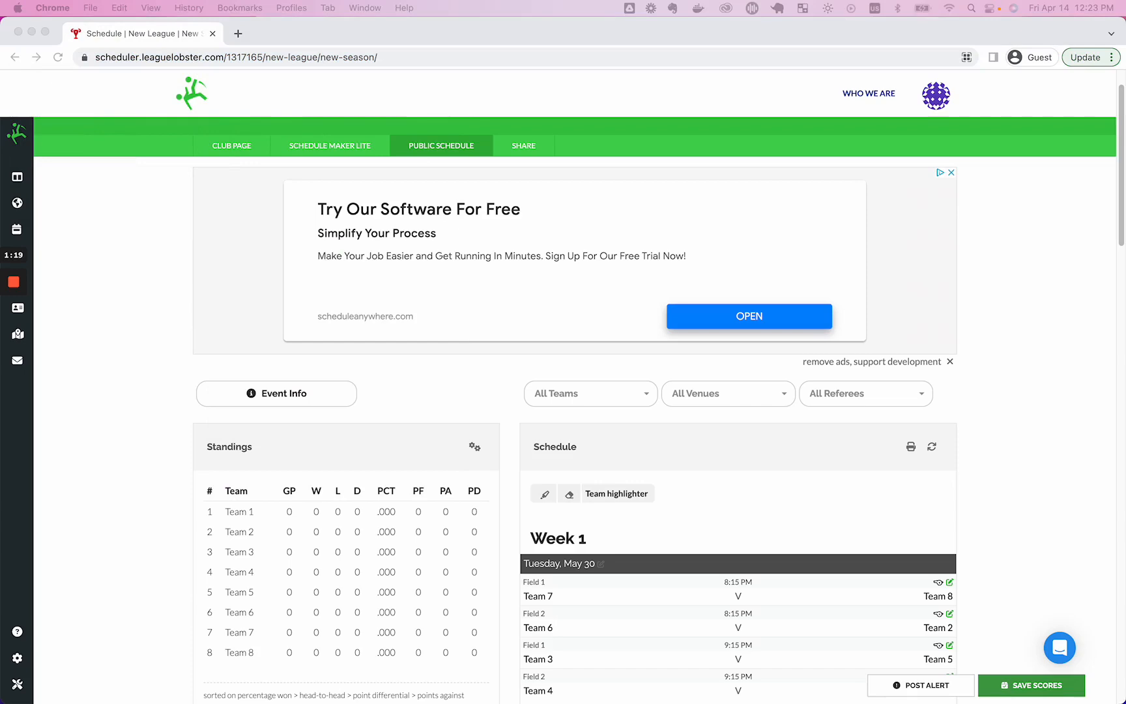
key("super+shift+n")
Load the copied public schedule URL in the maximized incognito window, then return to the signed-in window.
double_click(628, 151)
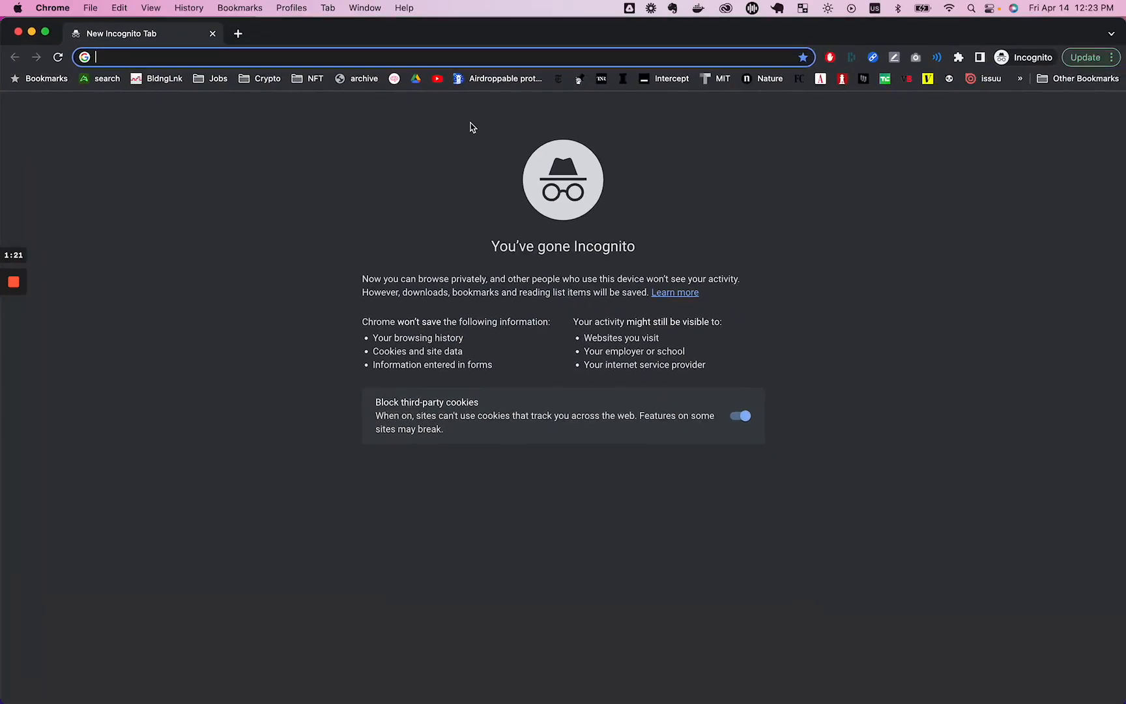
key("super+v")
key("Return")
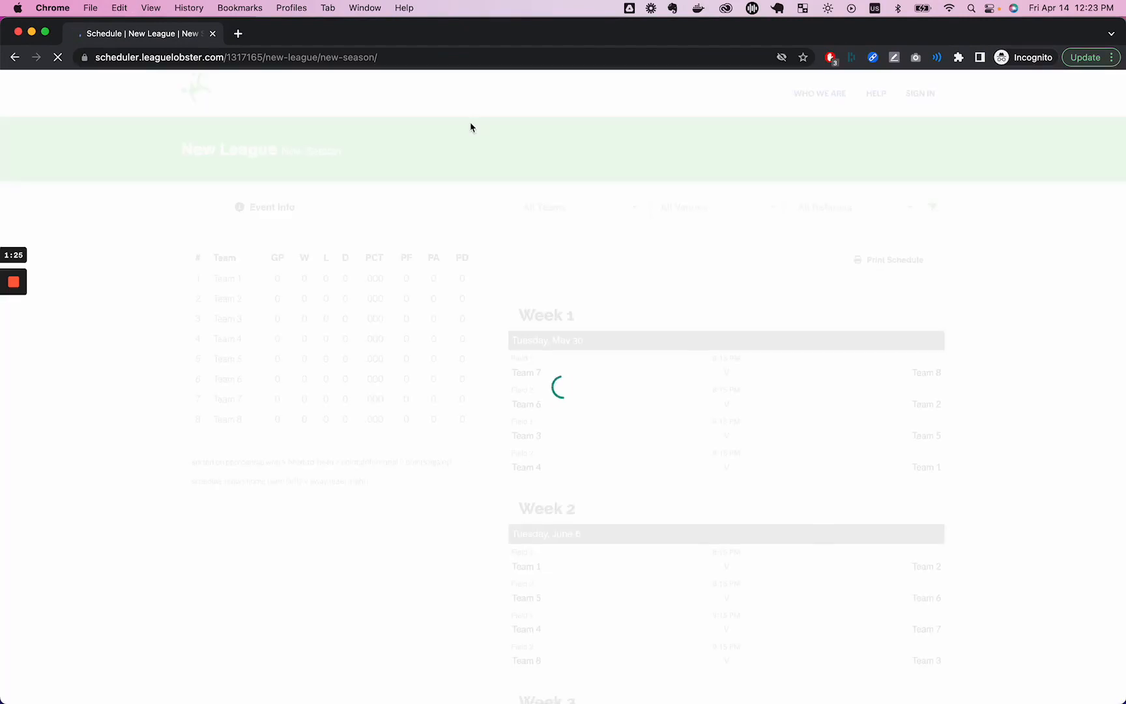
scroll(772, 409, "down", 15)
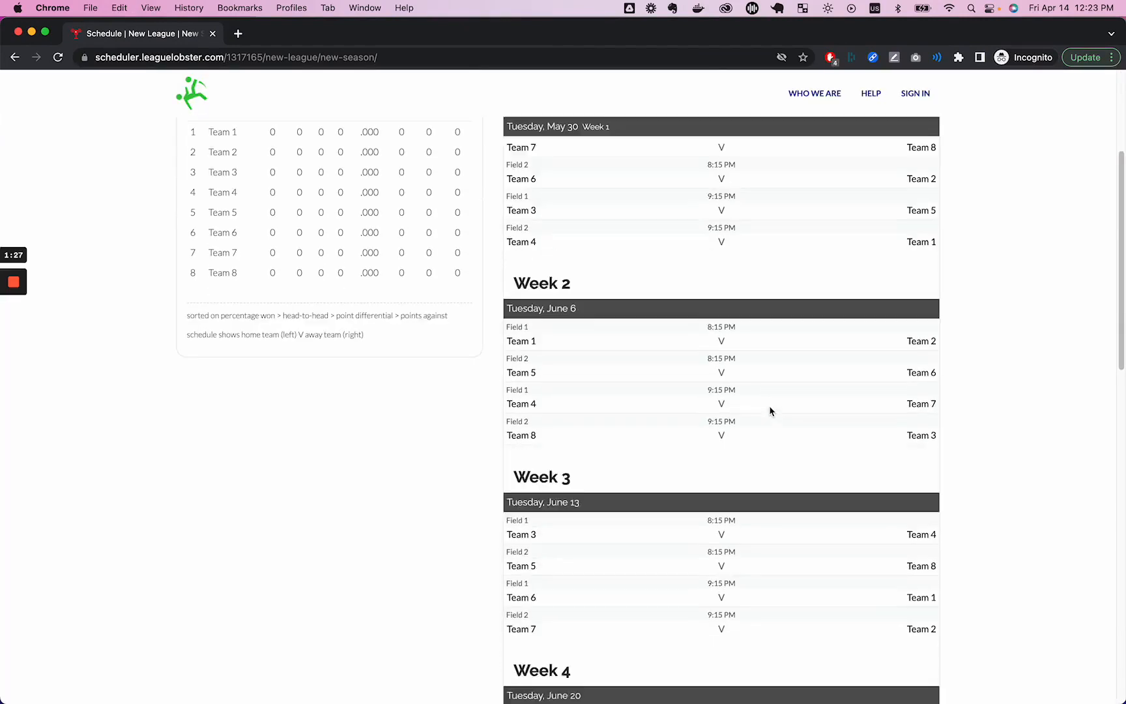
scroll(770, 409, "up", 15)
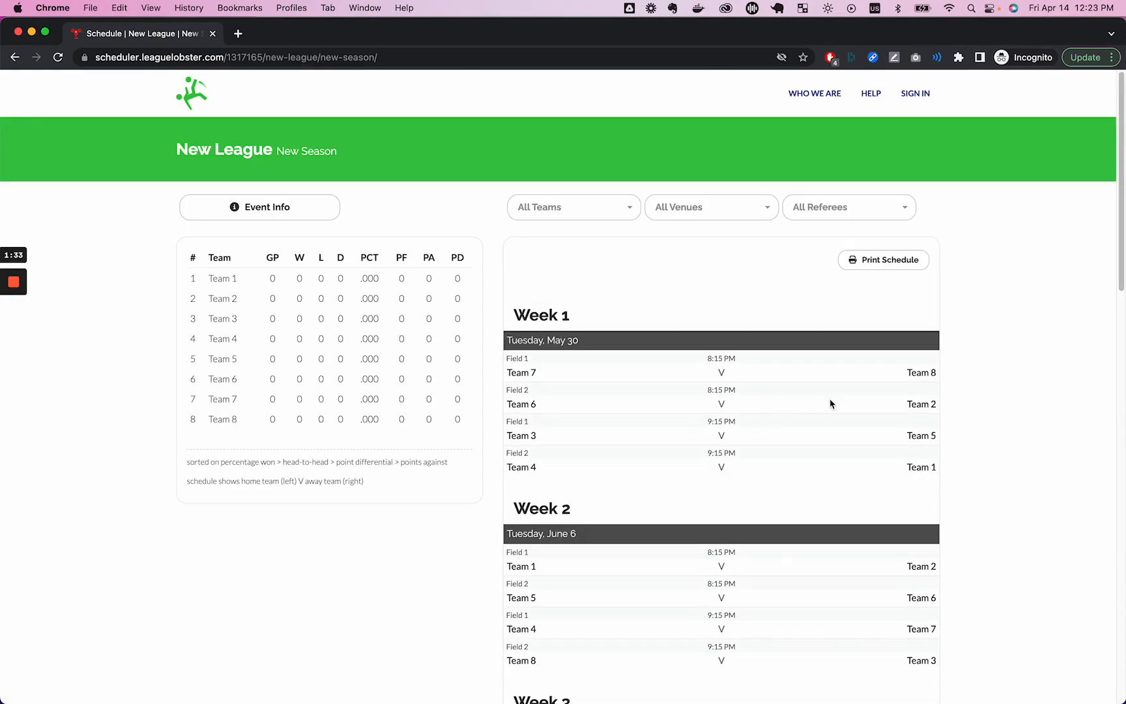
scroll(830, 403, "down", 12)
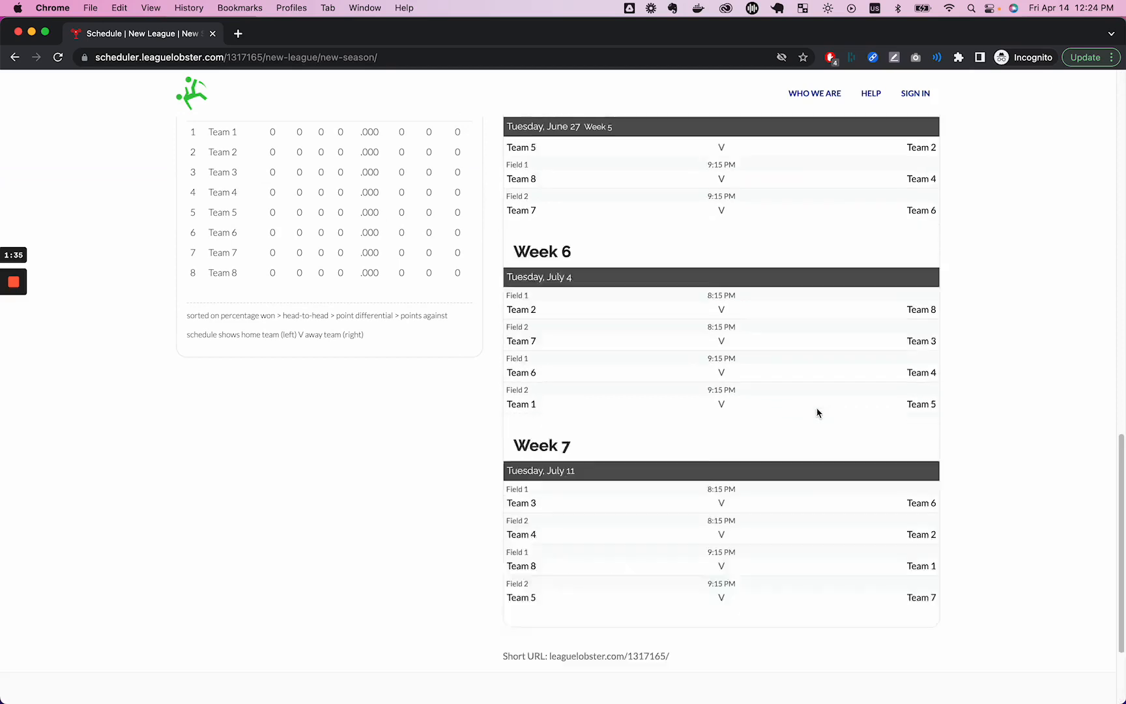
scroll(817, 413, "up", 15)
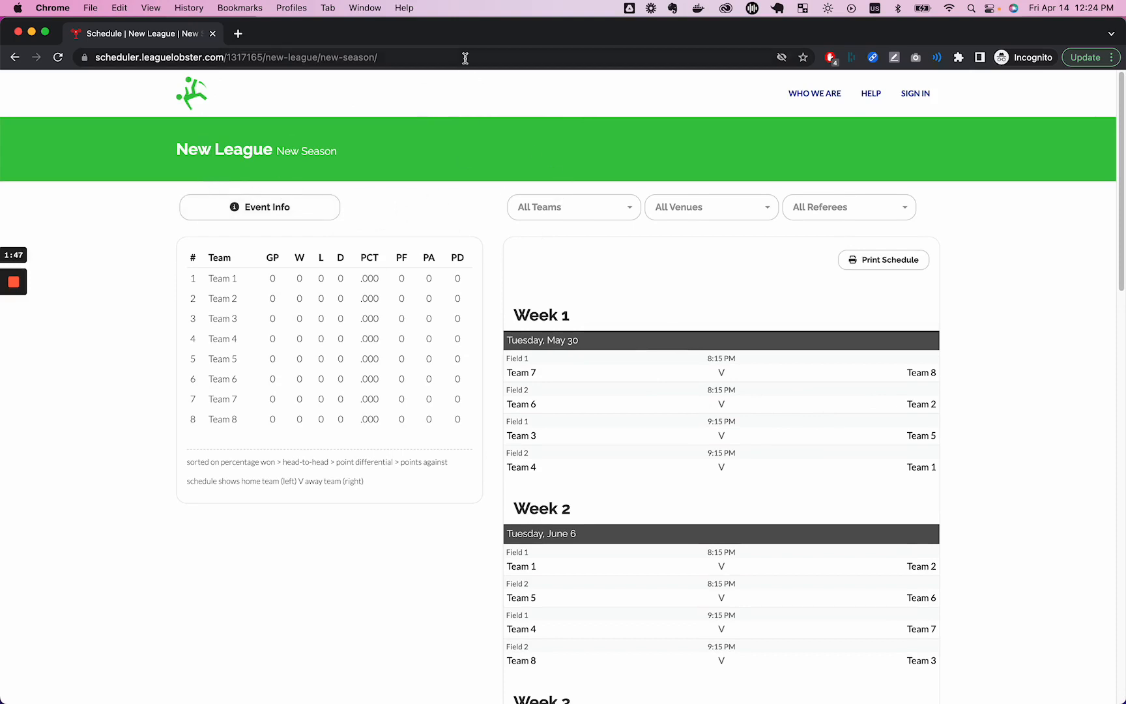
key("super+grave")
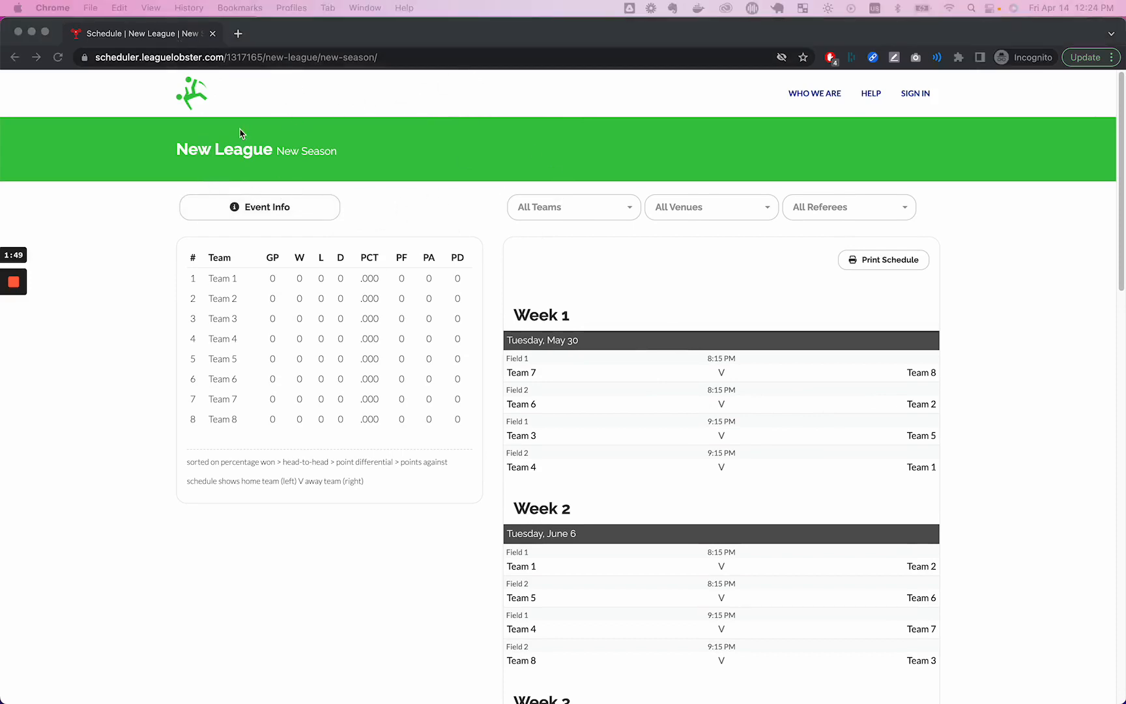
key("super+grave")
key("super+grave")
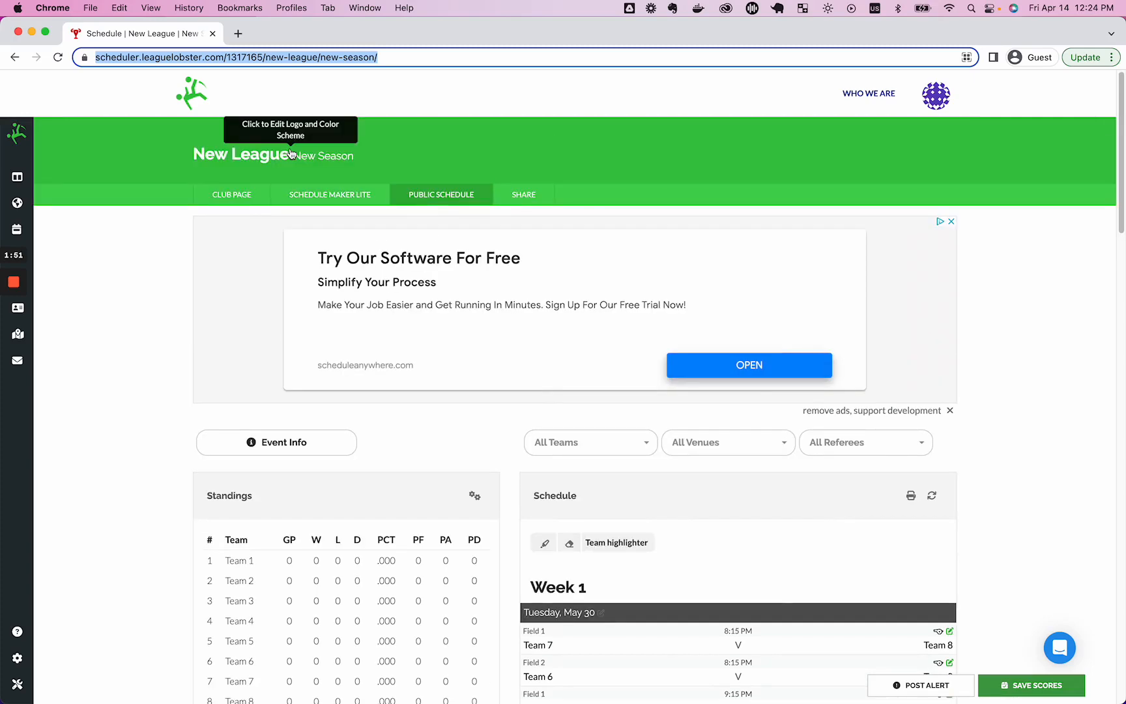
Change Week 1's date from Tuesday, May 30 to April 11, 2023.
scroll(521, 494, "down", 10)
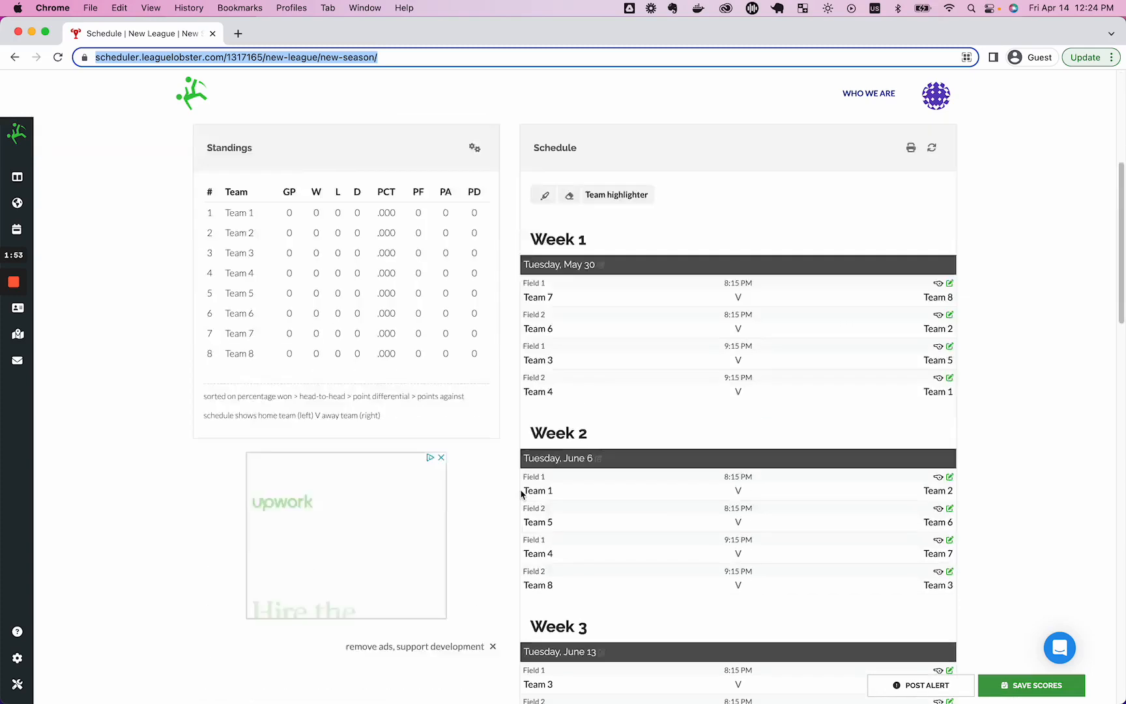
scroll(524, 490, "up", 10)
scroll(566, 483, "down", 6)
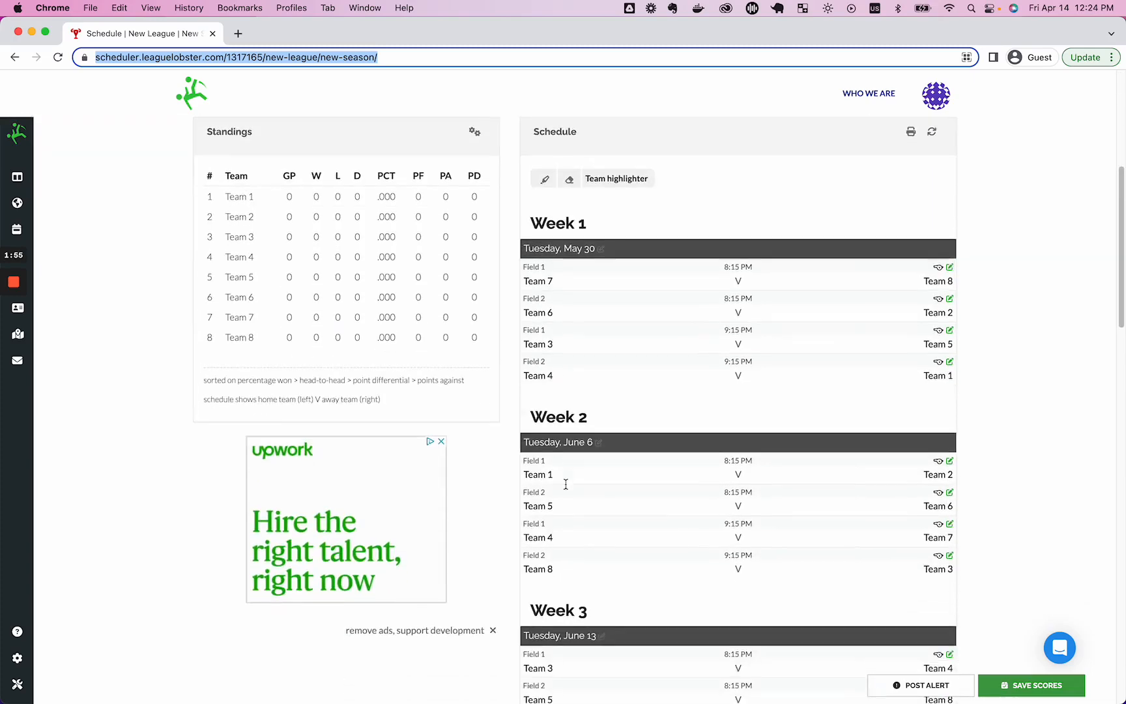
scroll(565, 486, "up", 6)
scroll(566, 484, "down", 3)
scroll(602, 499, "down", 3)
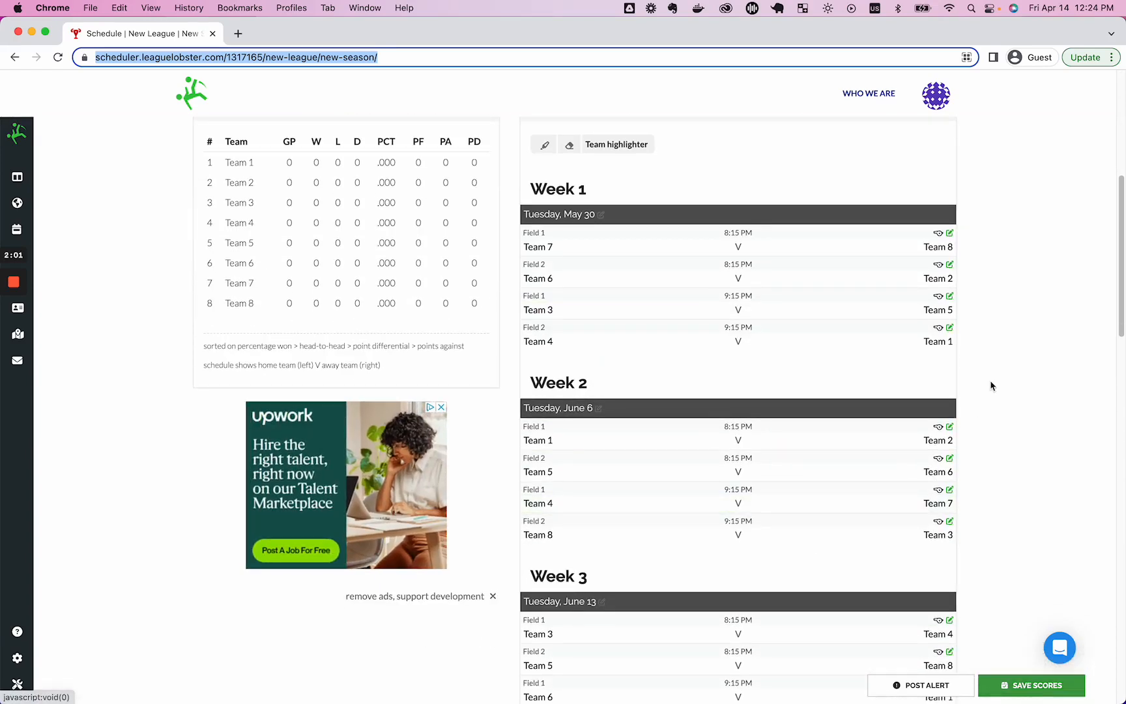
scroll(990, 382, "up", 3)
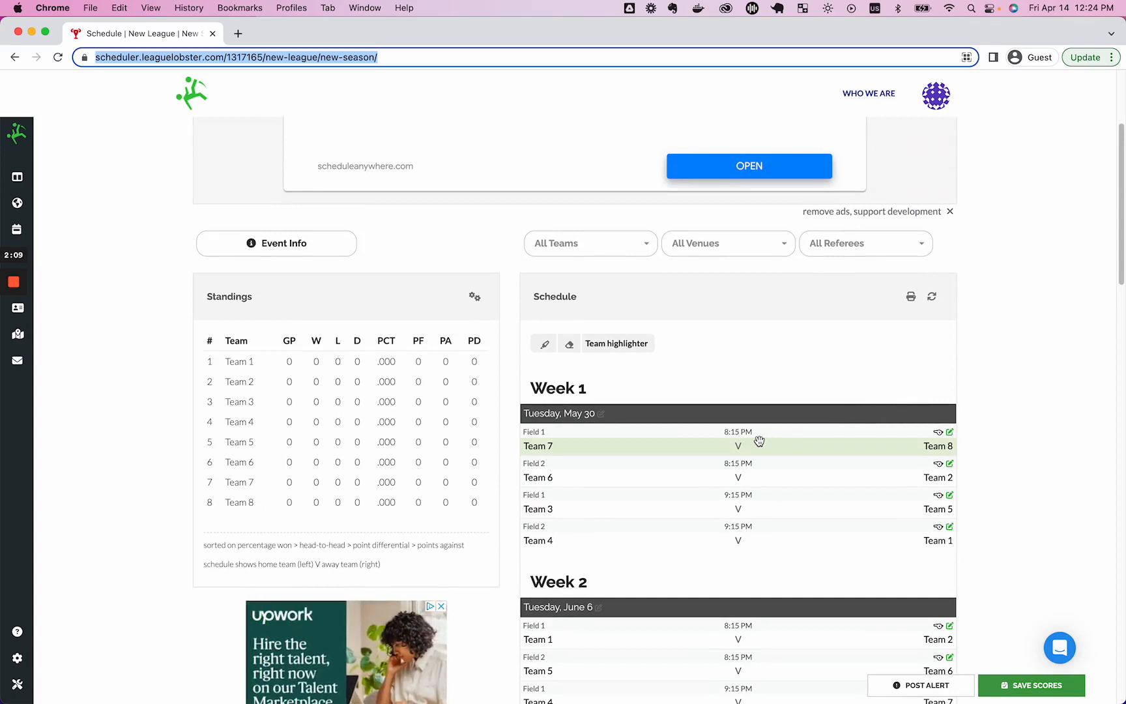
left_click(601, 415)
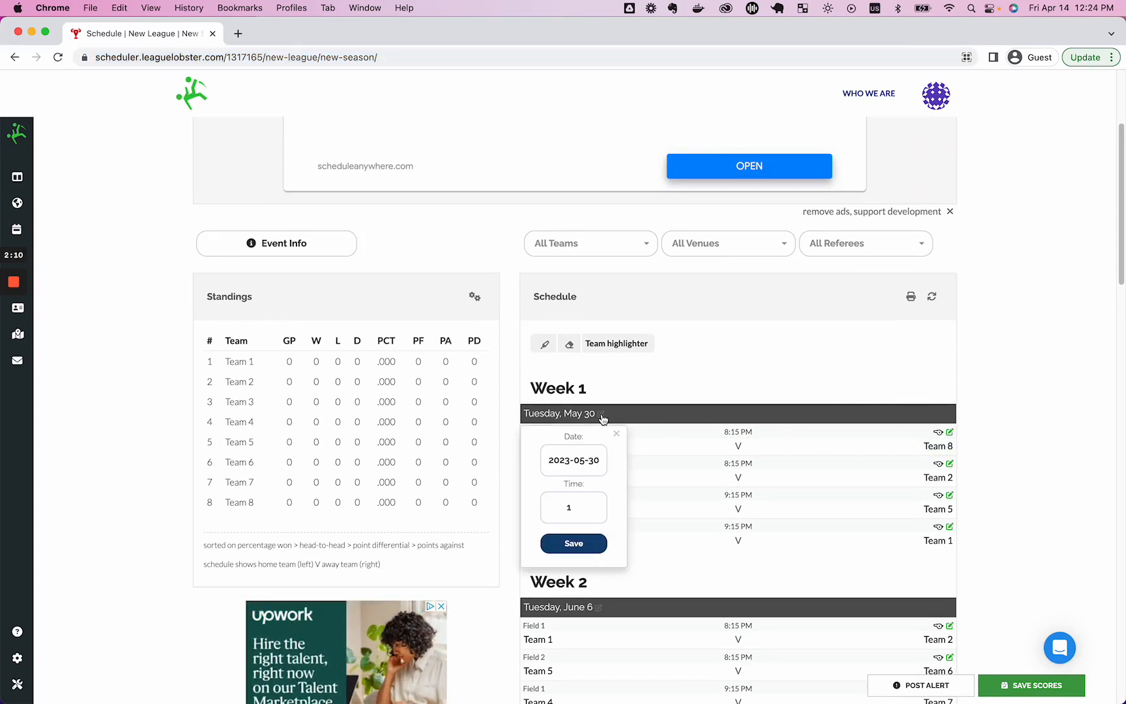
left_click(579, 459)
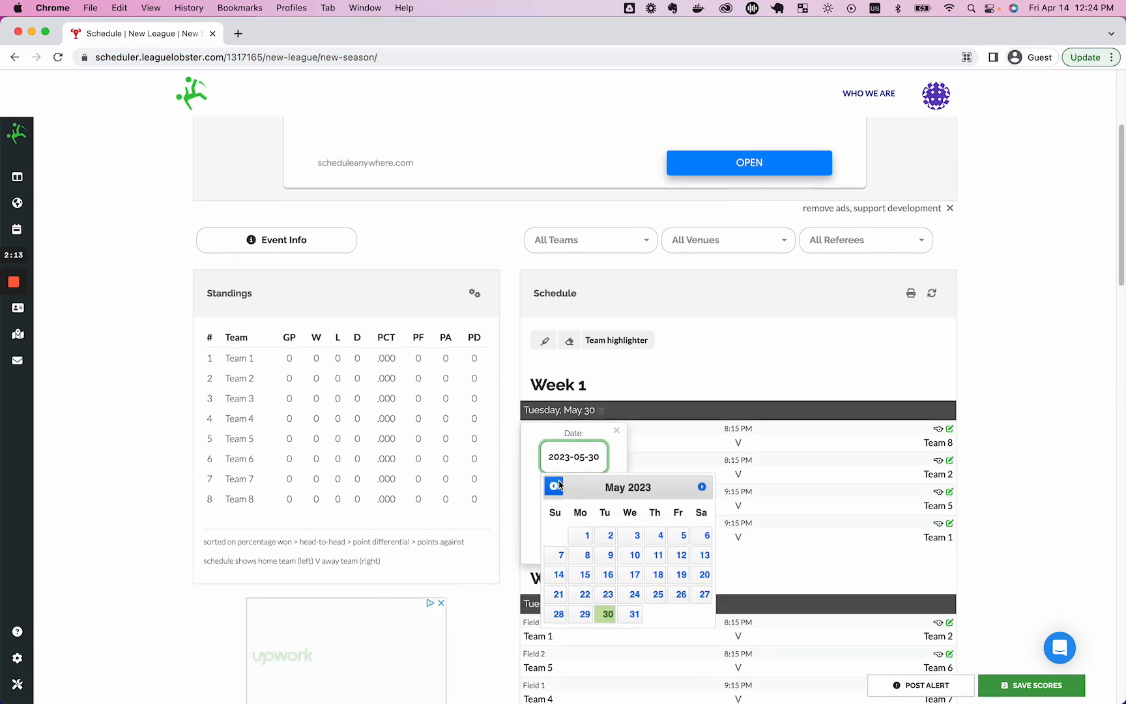
left_click(556, 489)
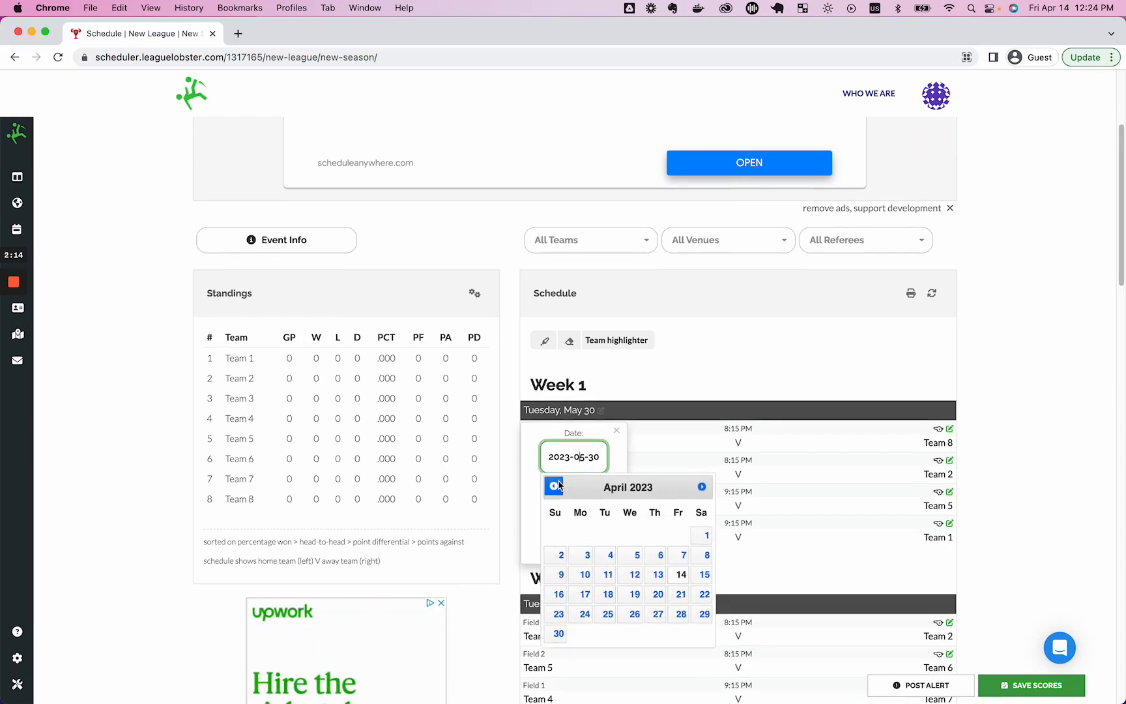
left_click(607, 574)
left_click(573, 539)
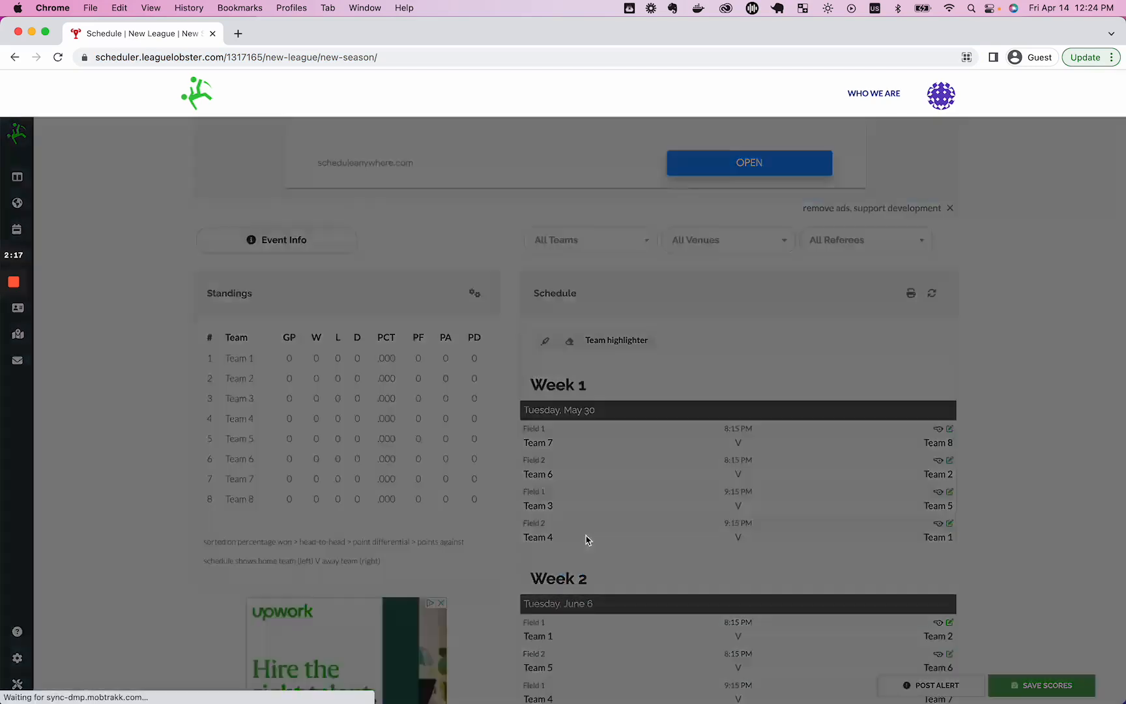
Shift all games to follow the new date and enter Team 7 1–3 Team 8.
left_click(674, 243)
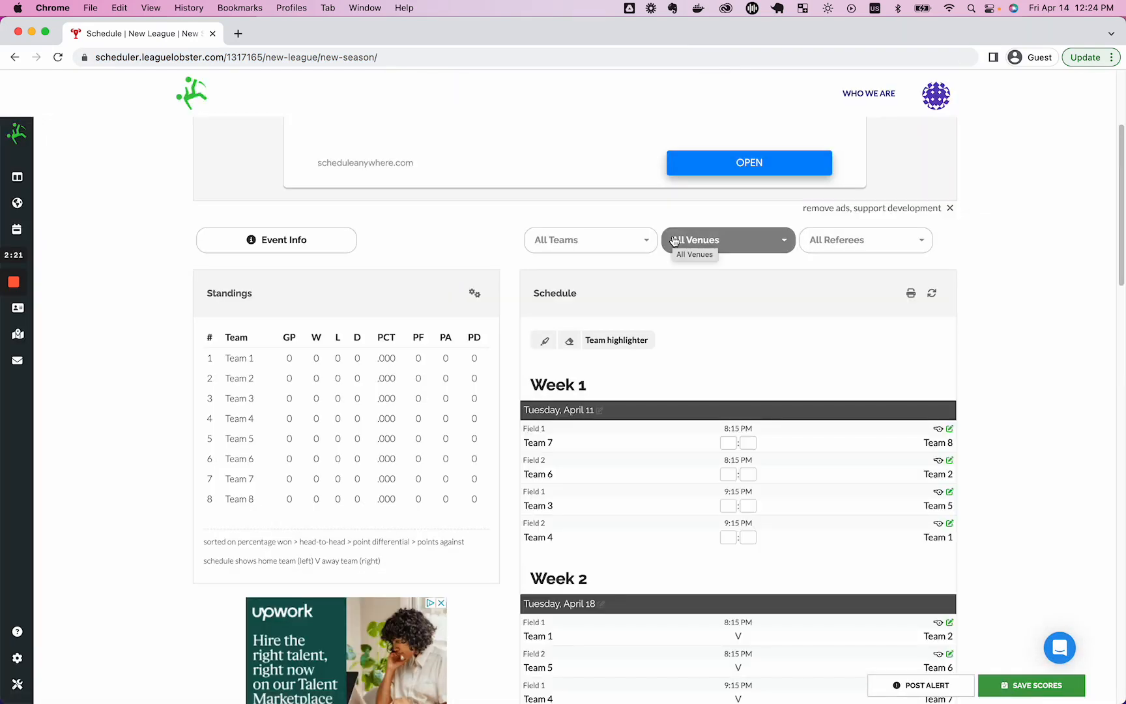
left_click(723, 443)
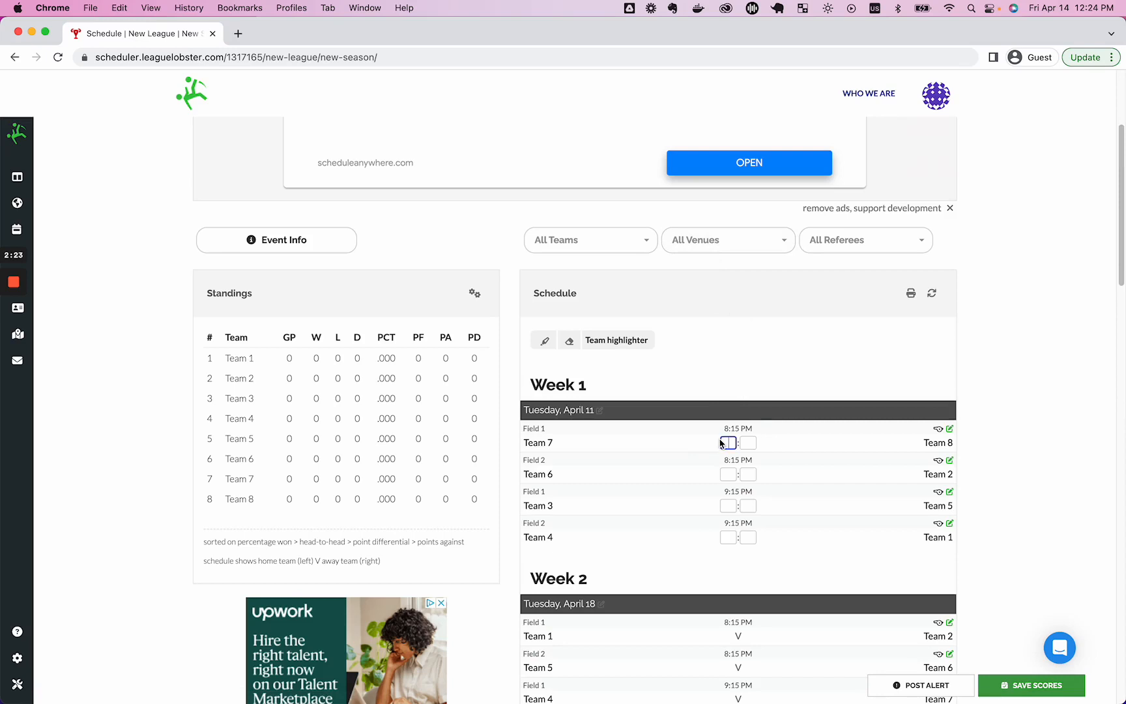
type("1")
key("Tab")
type("3")
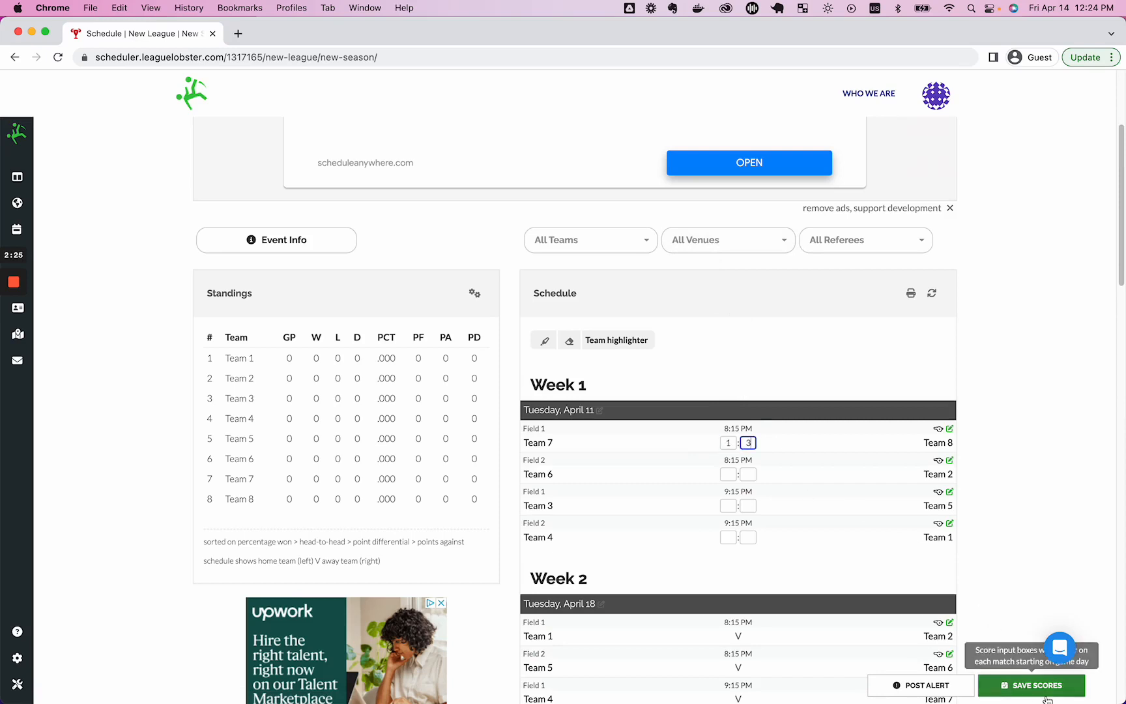
Enter Team 6 2–1 Team 2, save the Week 1 scores and reload the standings.
key("Tab")
type("2")
key("Tab")
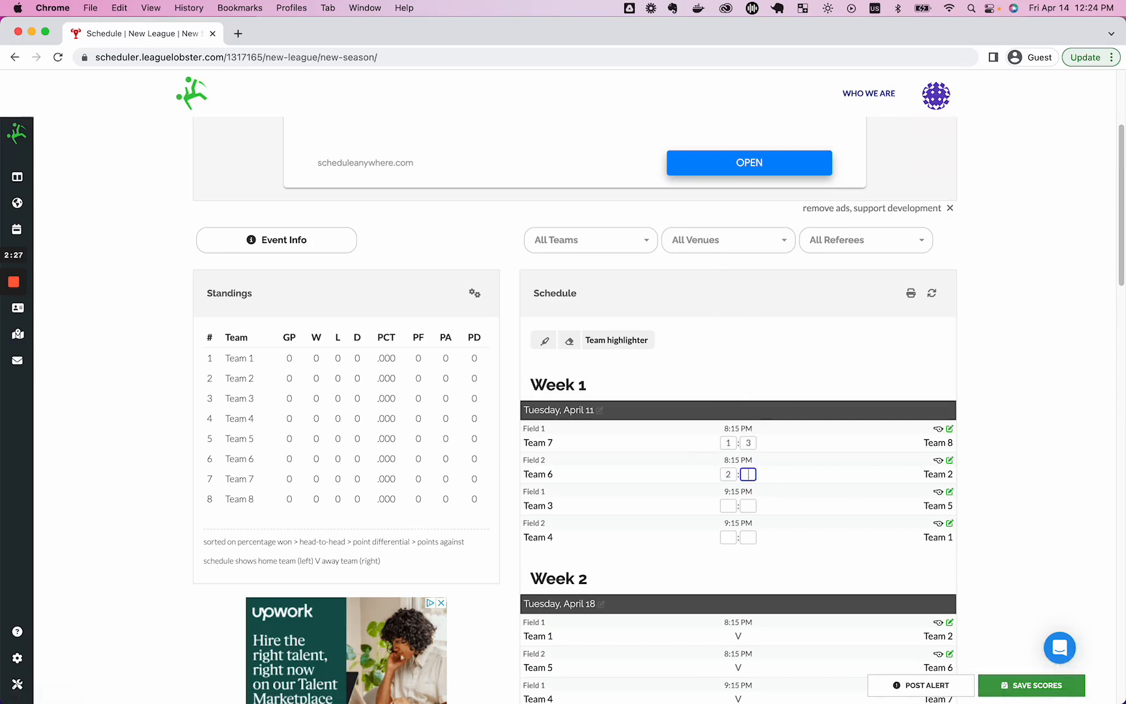
type("1")
left_click(1006, 685)
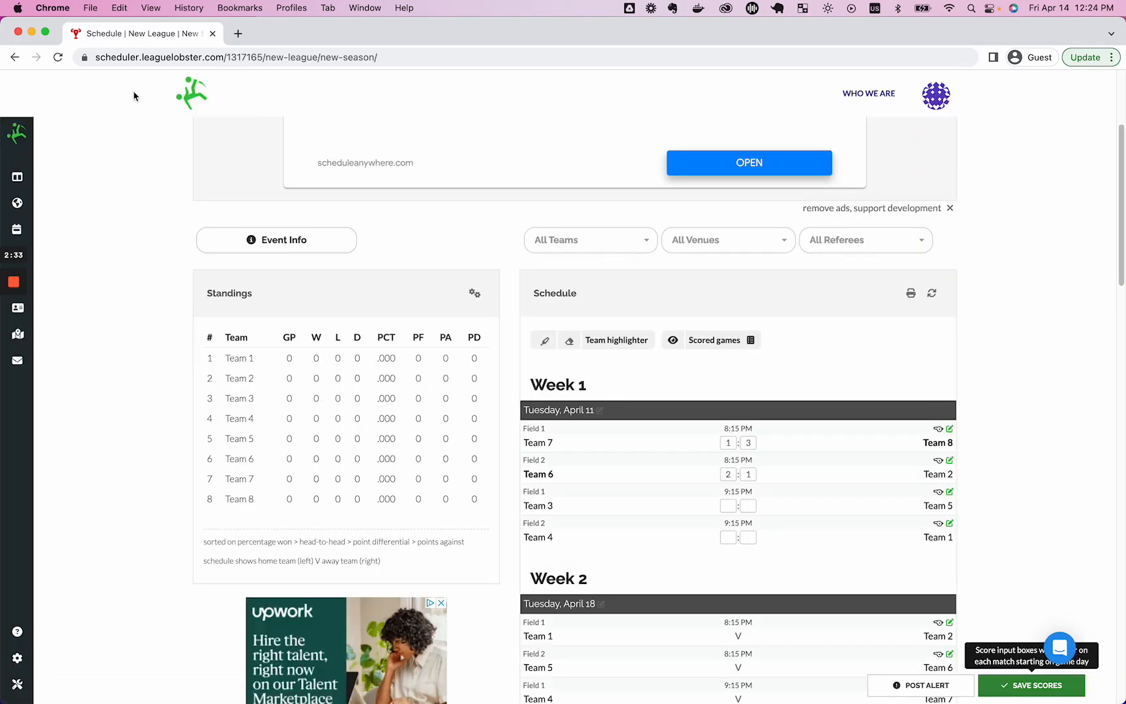
left_click(58, 58)
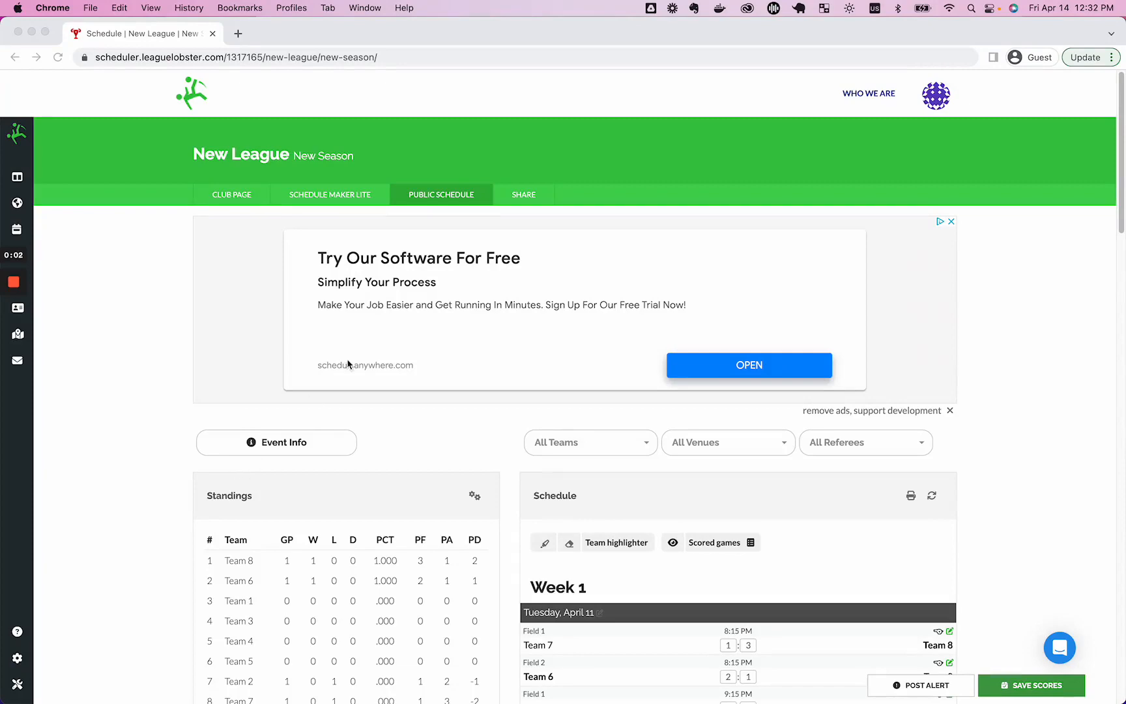
Open Share Your Schedule and review the public link, club page link and embed code.
left_click(527, 196)
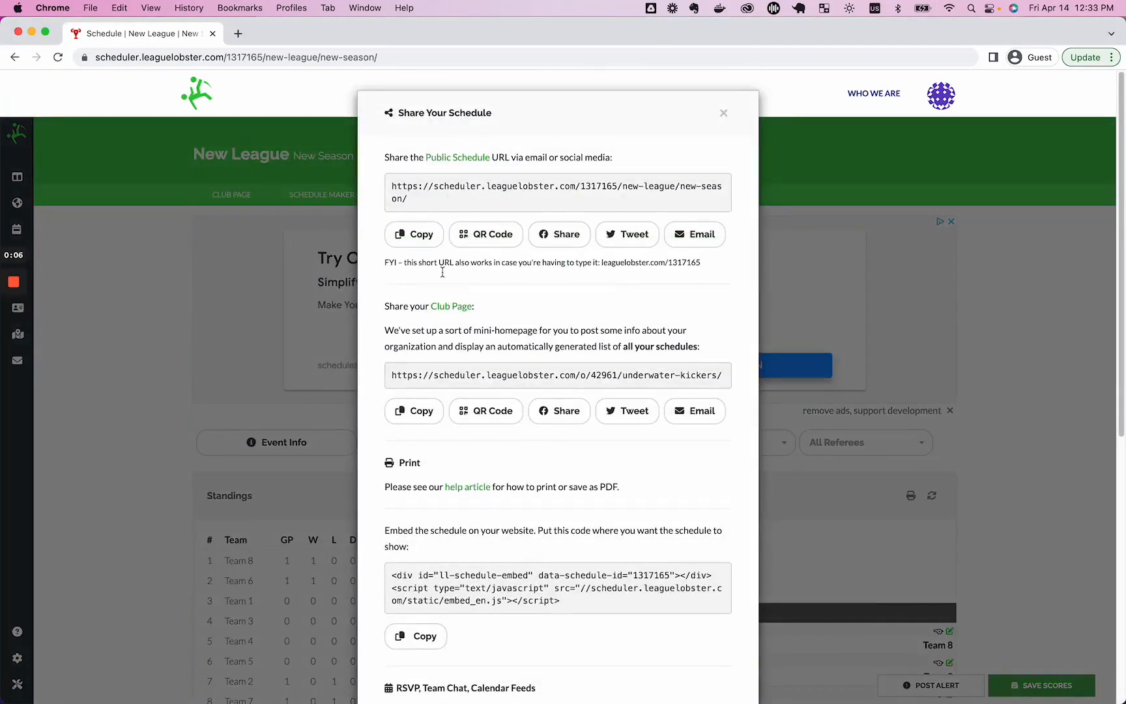
scroll(502, 460, "down", 10)
scroll(502, 460, "up", 10)
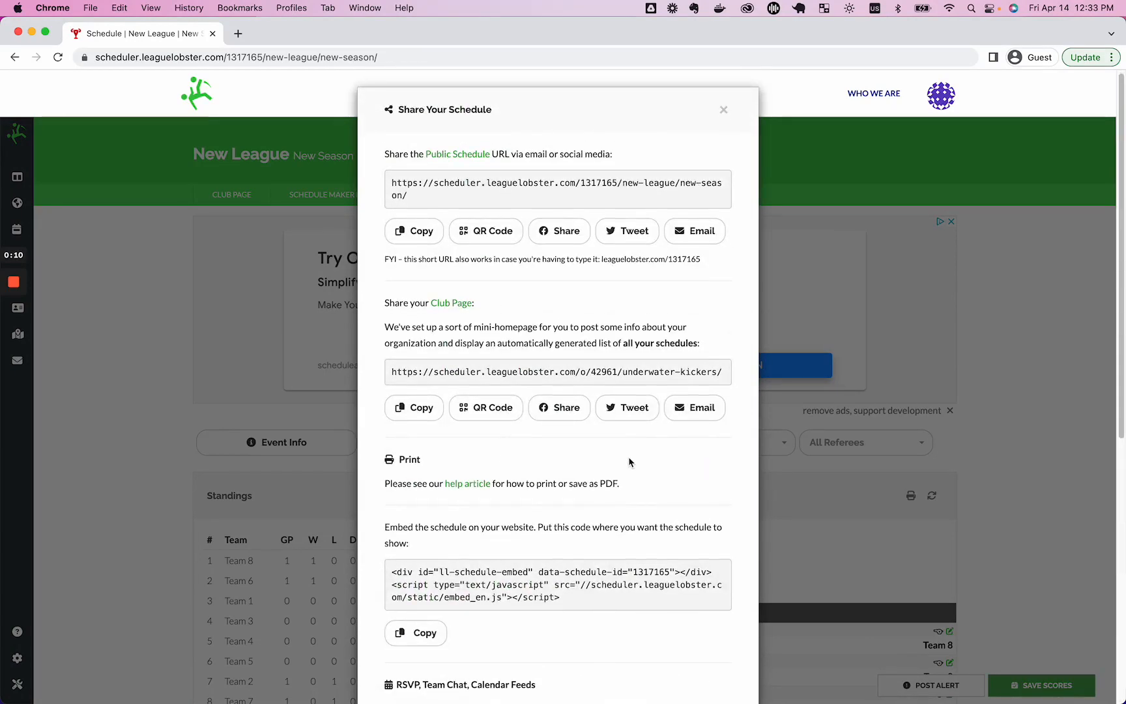
scroll(602, 416, "down", 1)
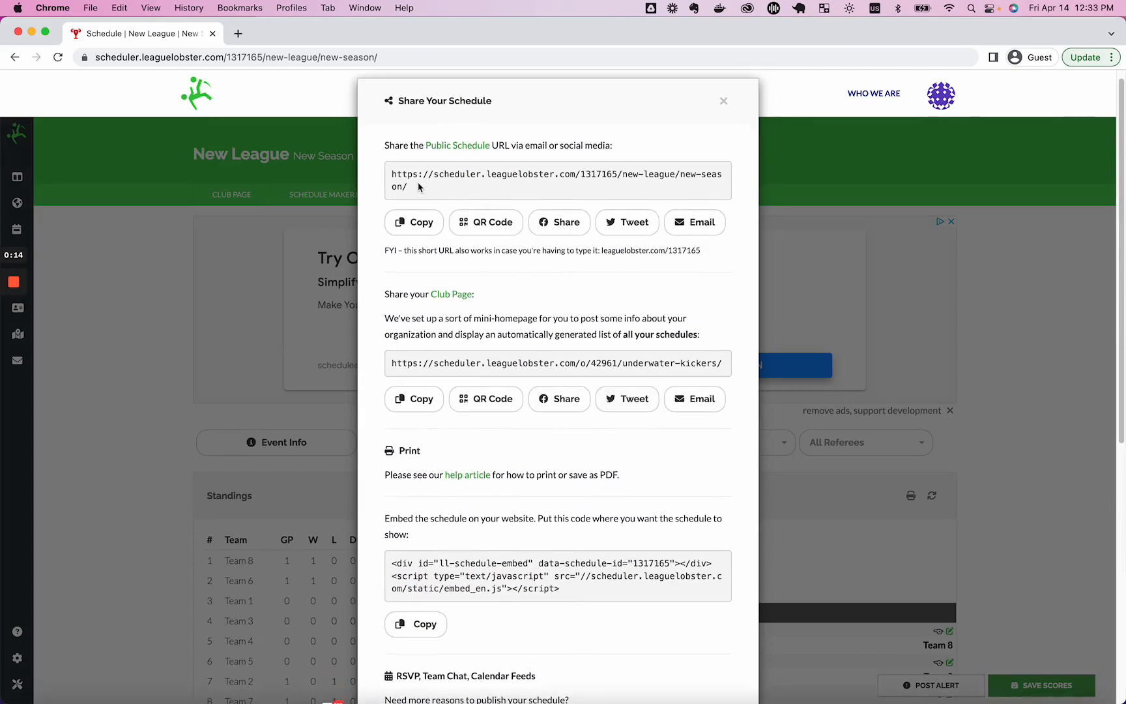
scroll(418, 183, "down", 5)
scroll(418, 187, "down", 1)
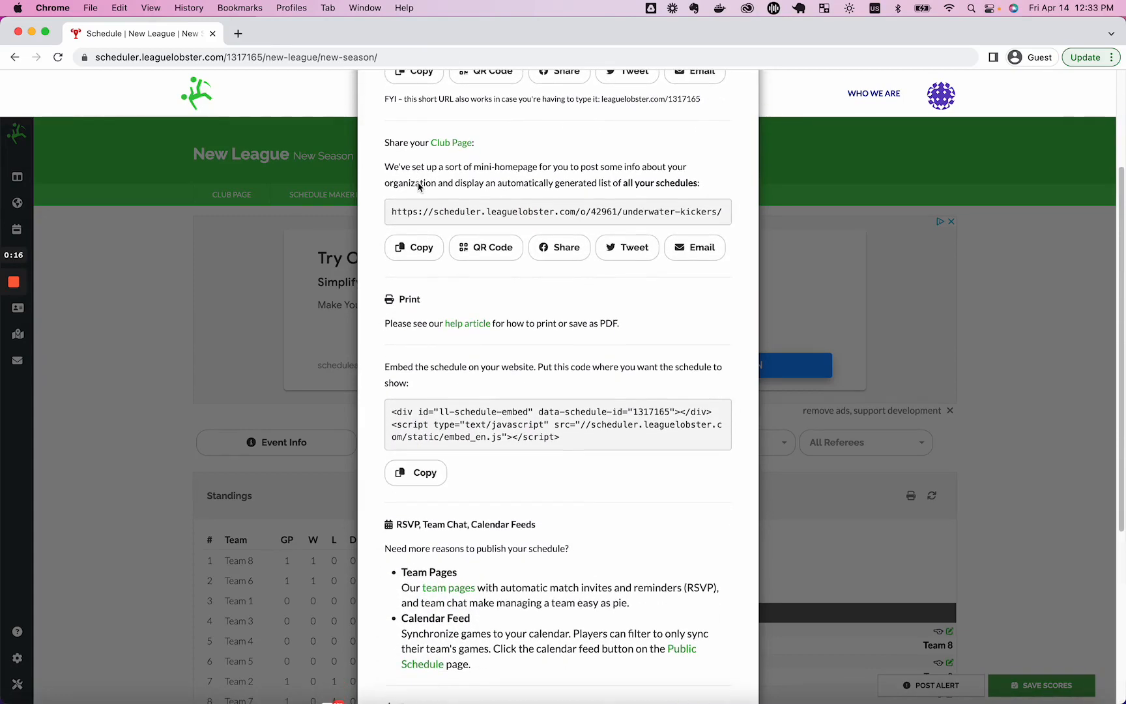
View the Underwater Kickers club page with its New League schedules and map.
left_click(463, 149)
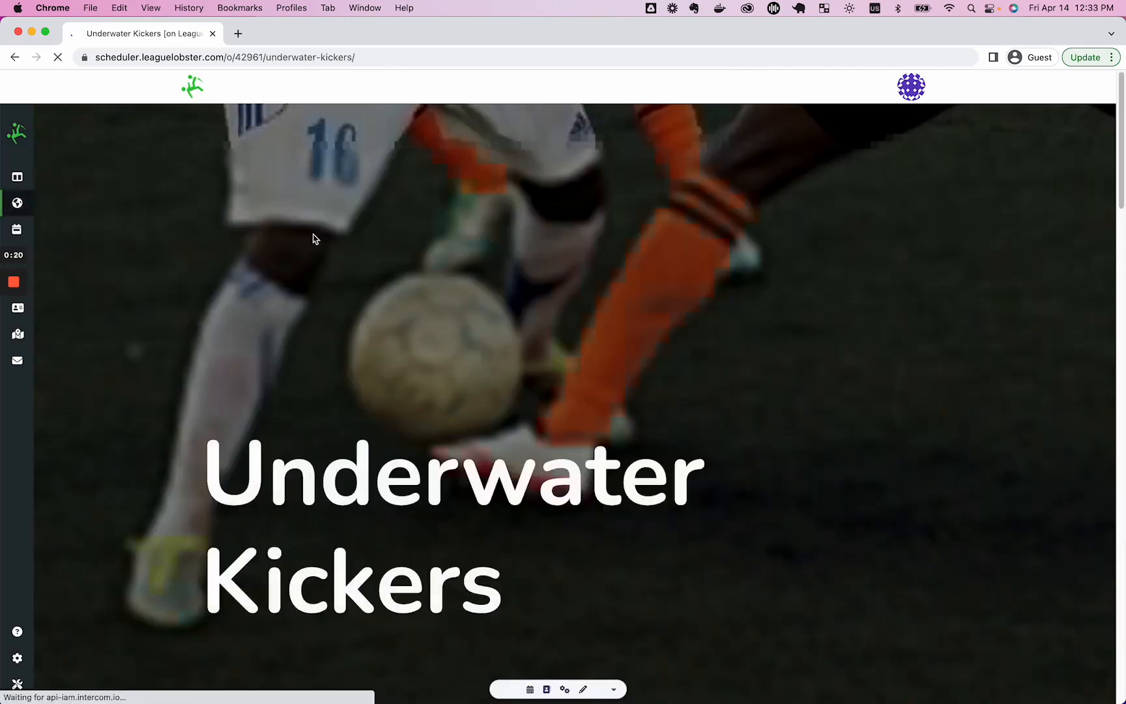
scroll(701, 431, "down", 15)
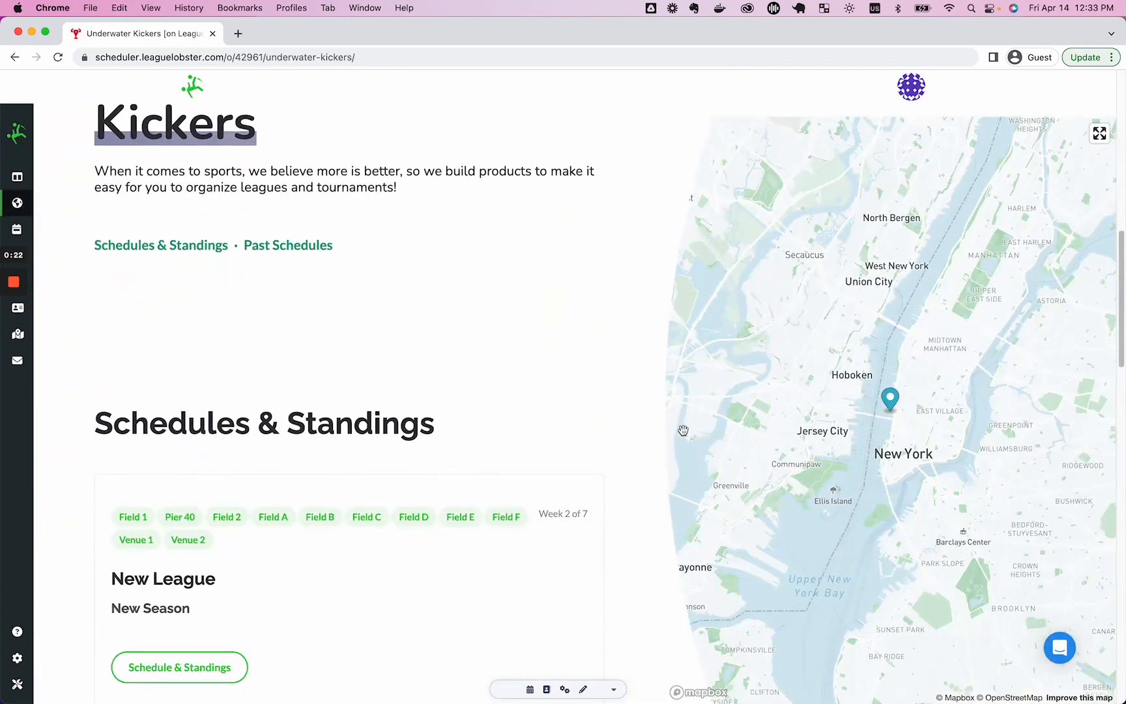
scroll(569, 434, "up", 8)
scroll(568, 433, "down", 7)
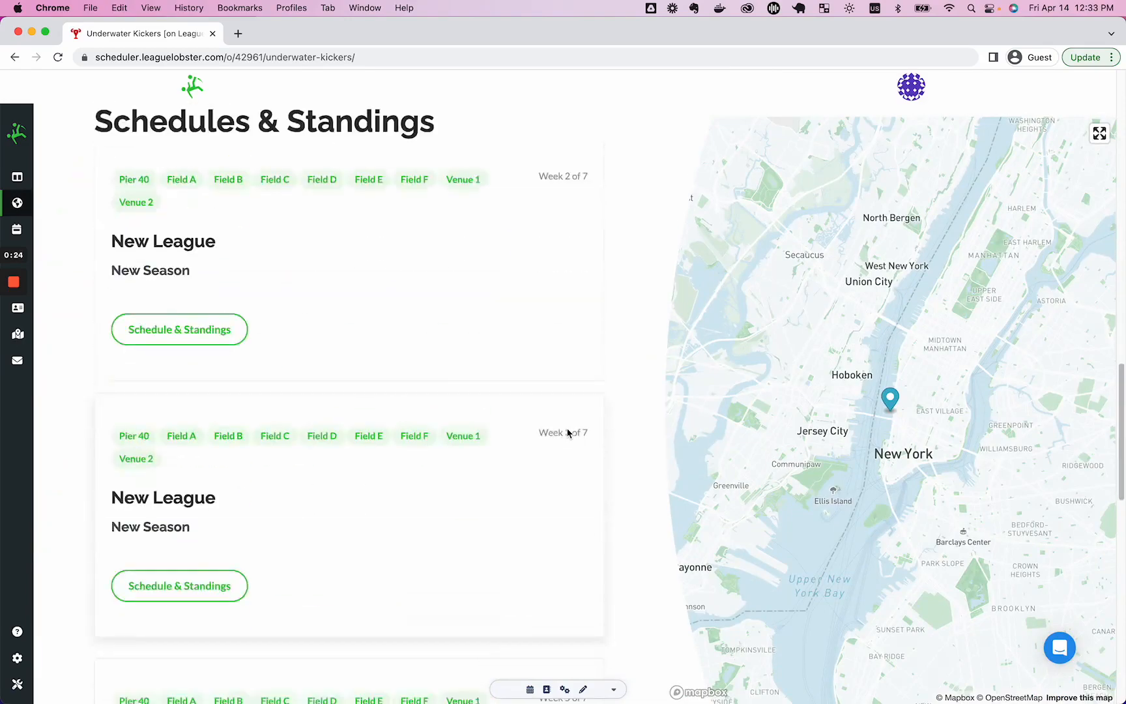
scroll(568, 433, "up", 11)
scroll(568, 433, "up", 5)
scroll(568, 433, "down", 6)
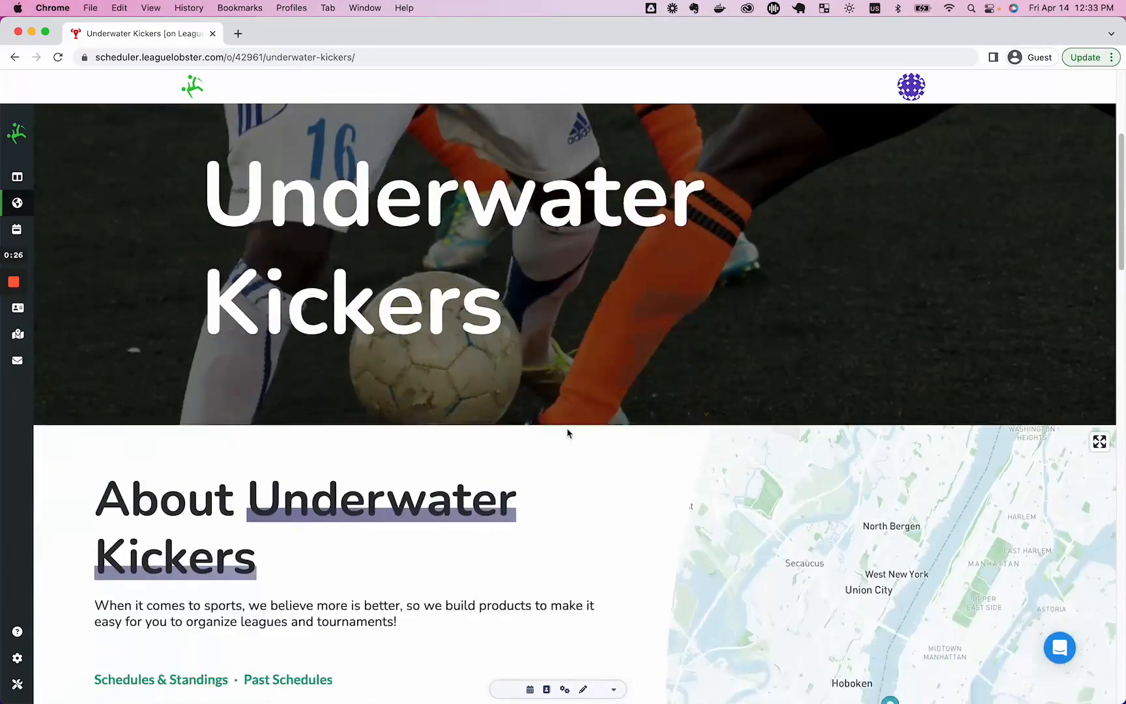
scroll(568, 433, "down", 15)
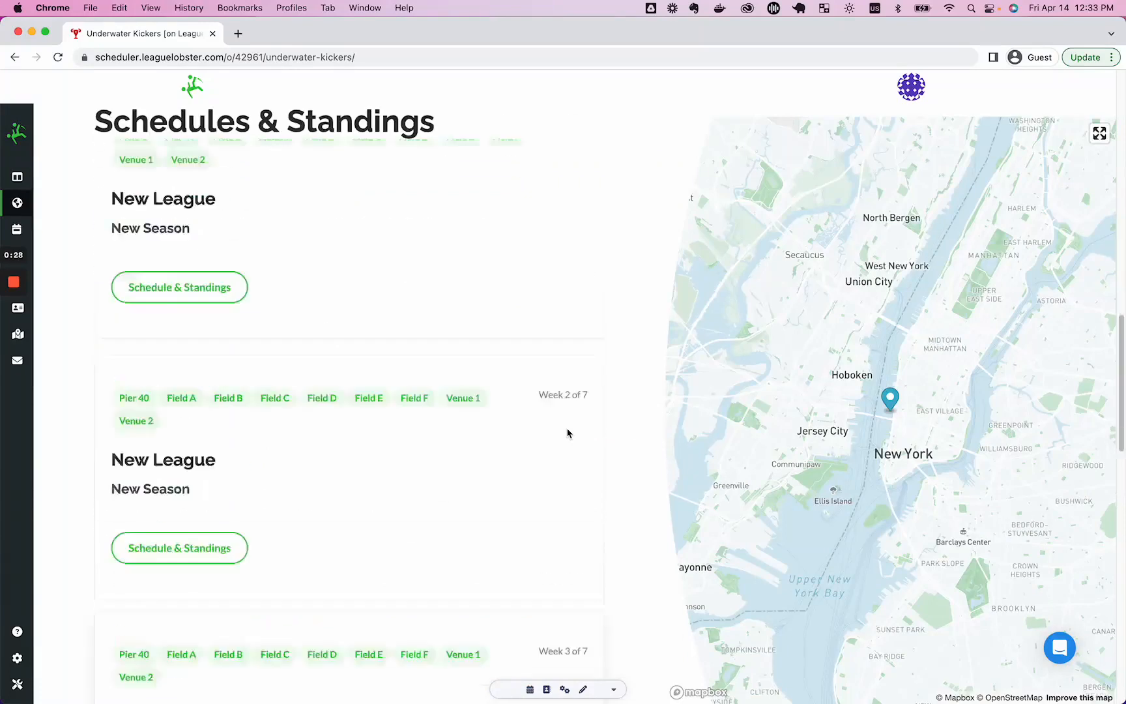
scroll(568, 433, "up", 15)
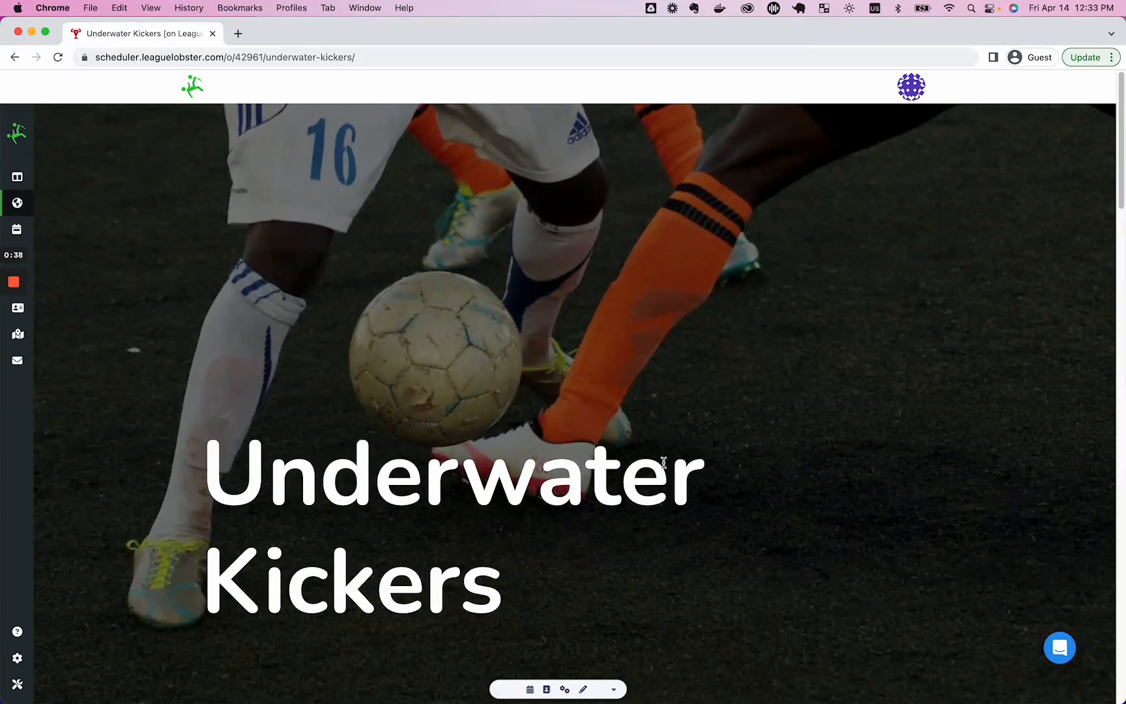
scroll(663, 462, "down", 10)
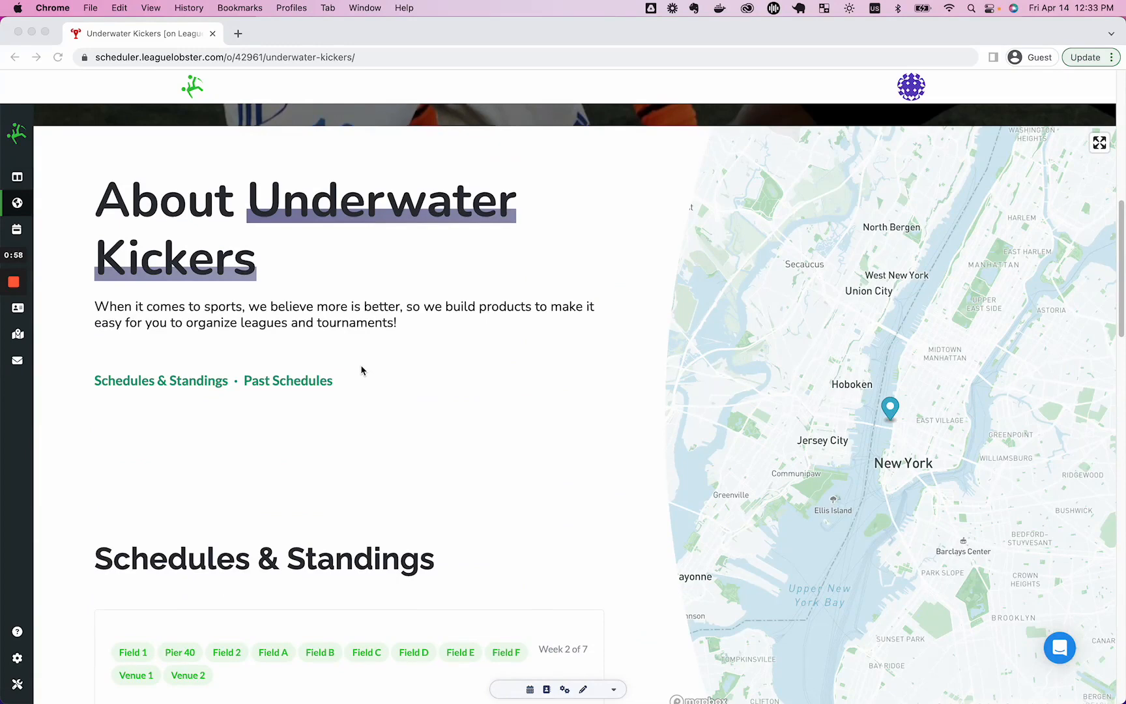
scroll(368, 354, "up", 10)
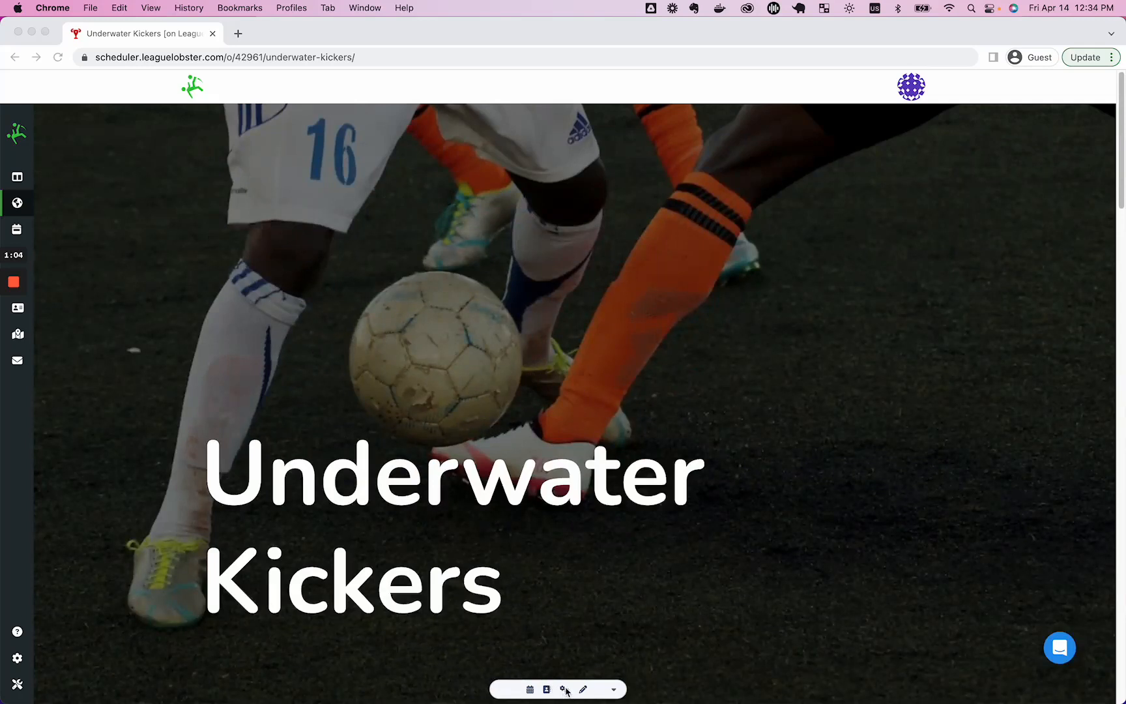
left_click(582, 632)
Return to the New League schedule page and check the Share panel's Export section.
key("super+r")
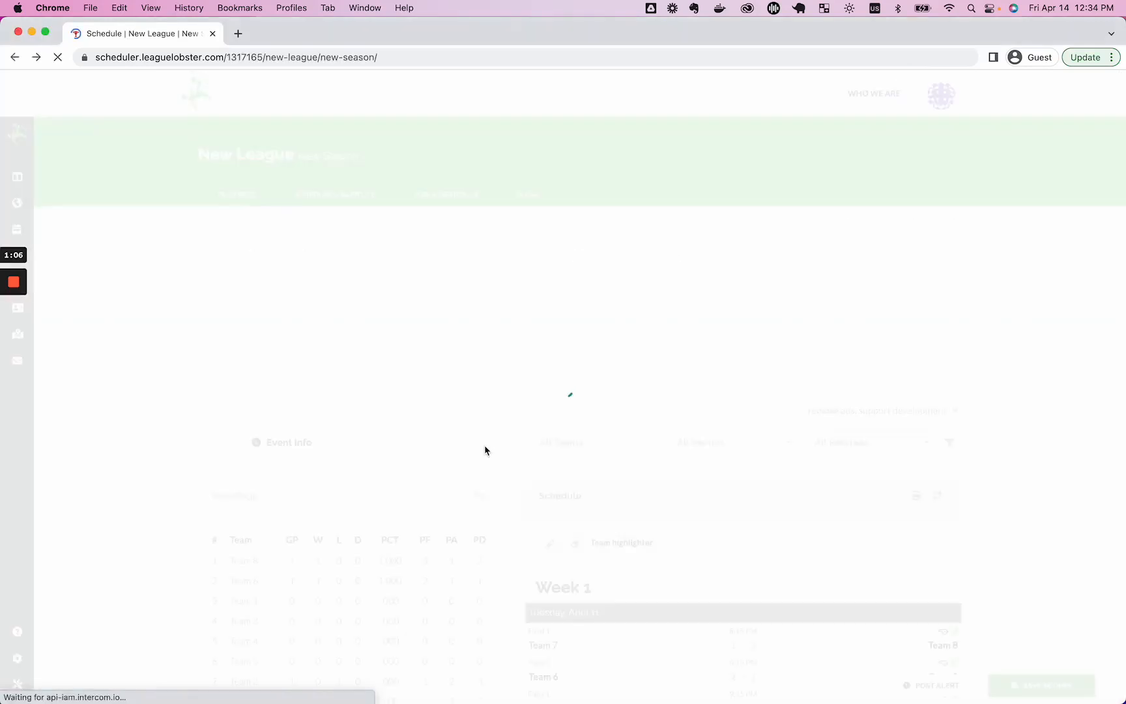
left_click(519, 203)
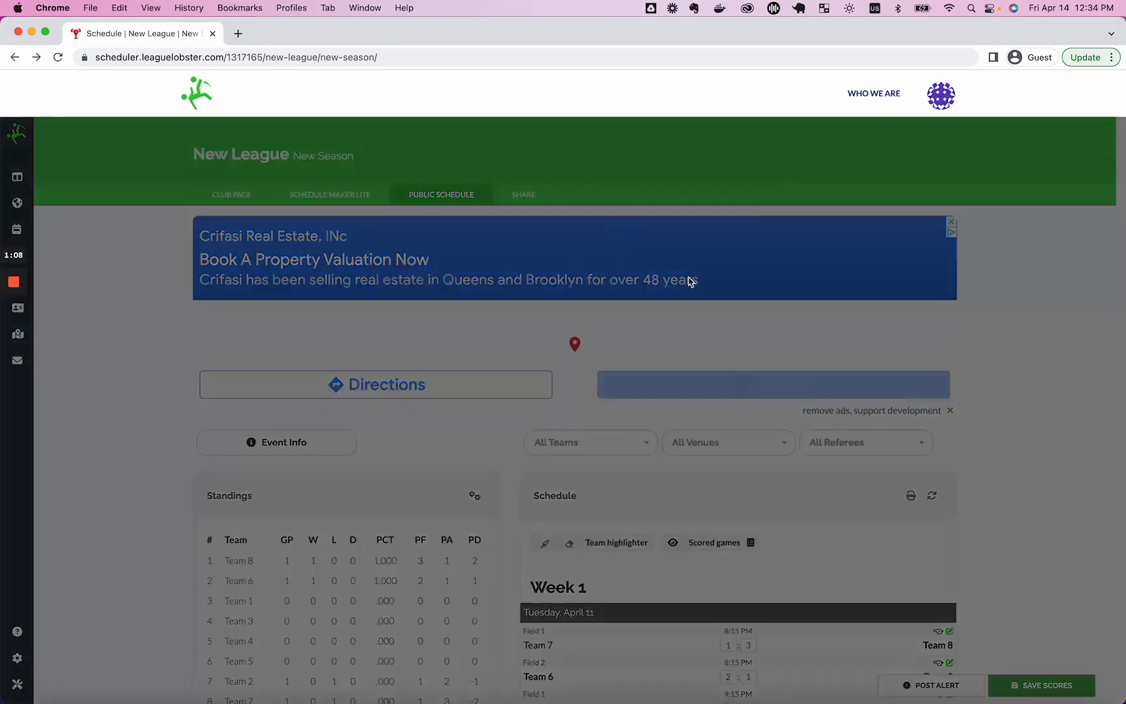
scroll(667, 443, "down", 2)
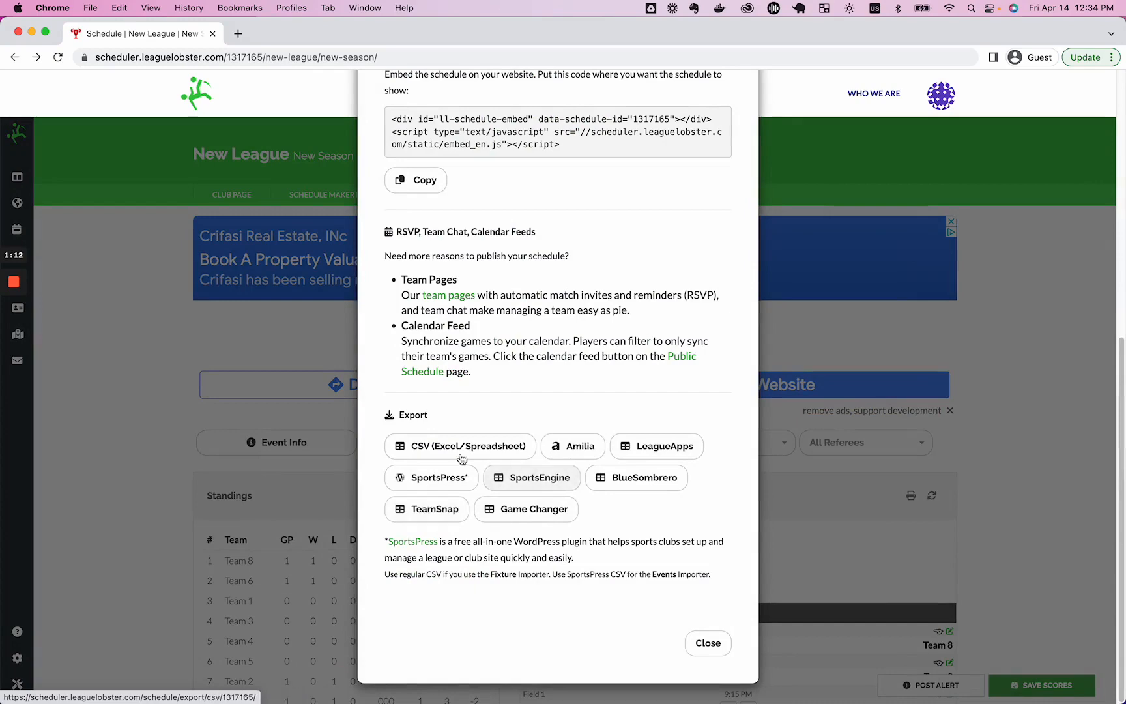
scroll(602, 325, "up", 7)
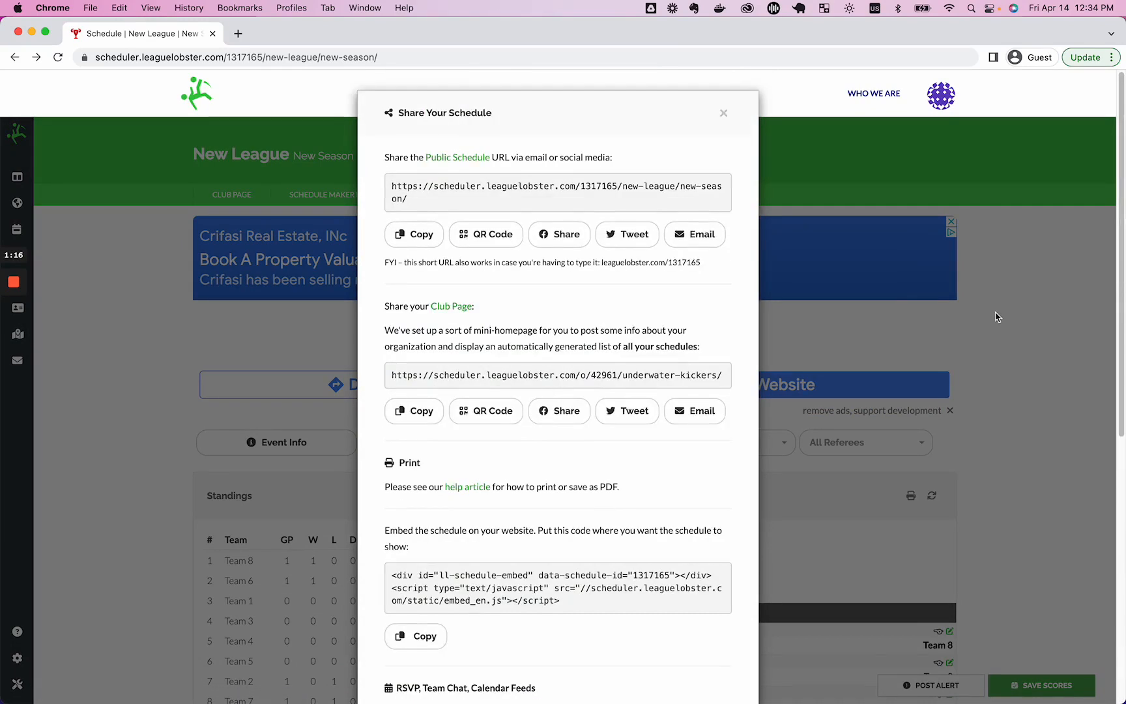
left_click(942, 314)
Scroll the schedule page to check the standings led by Team 8 and Team 6.
scroll(695, 301, "down", 15)
scroll(699, 301, "down", 10)
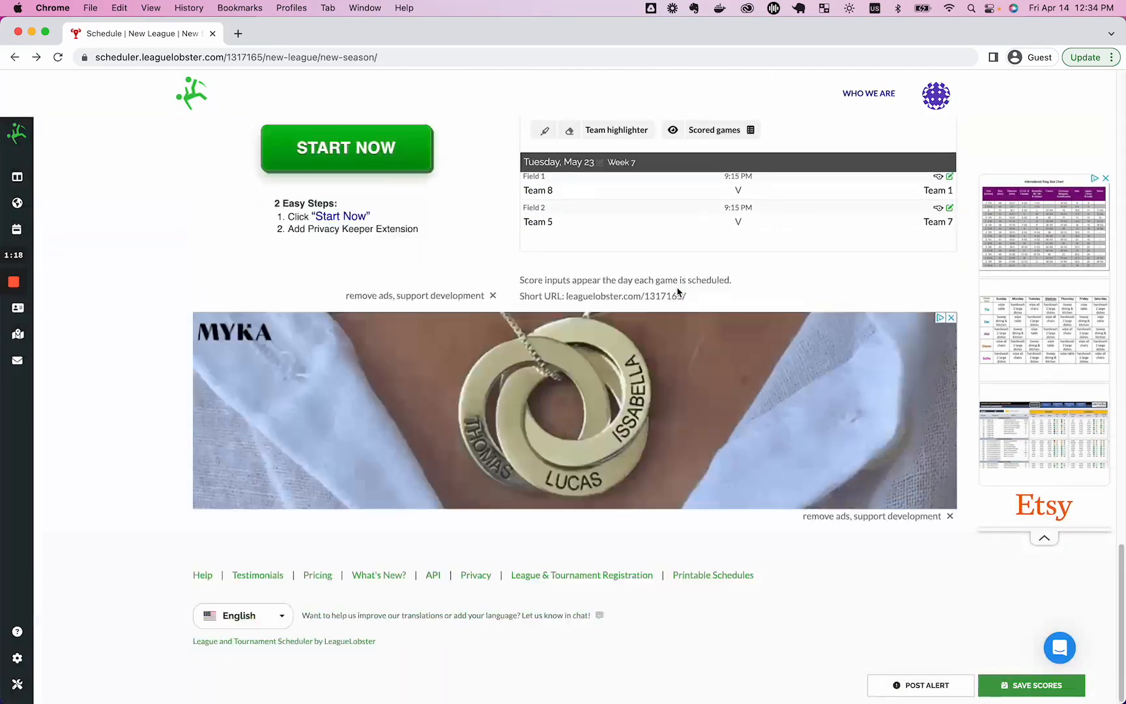
scroll(678, 292, "up", 20)
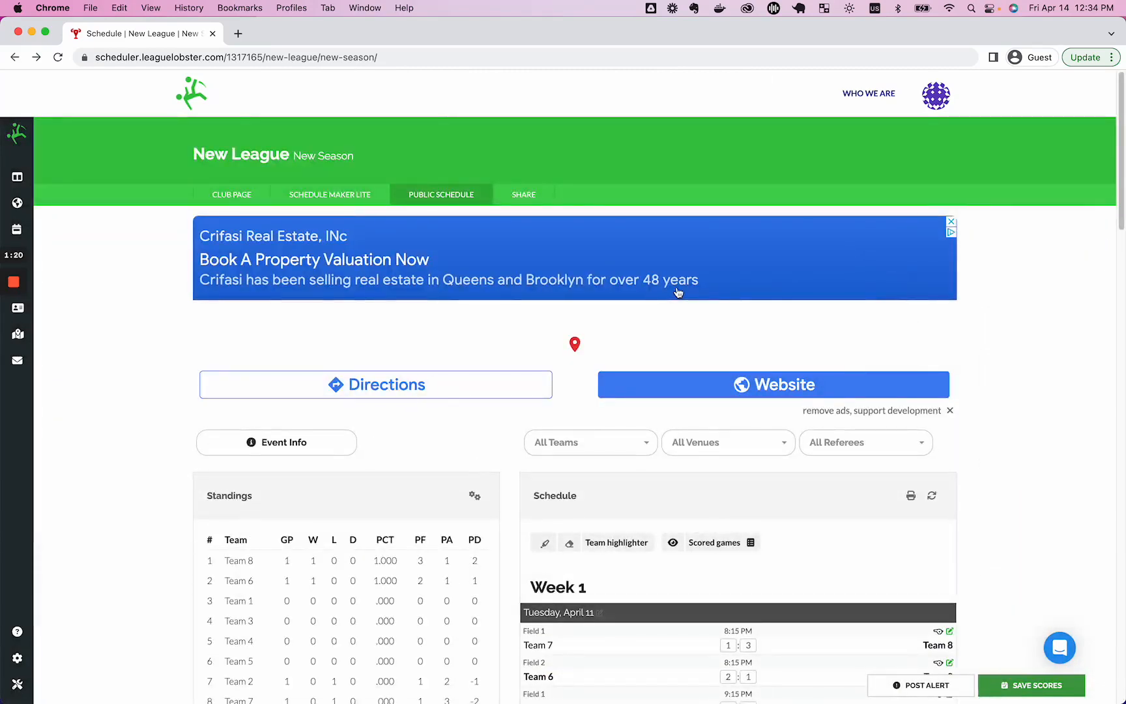